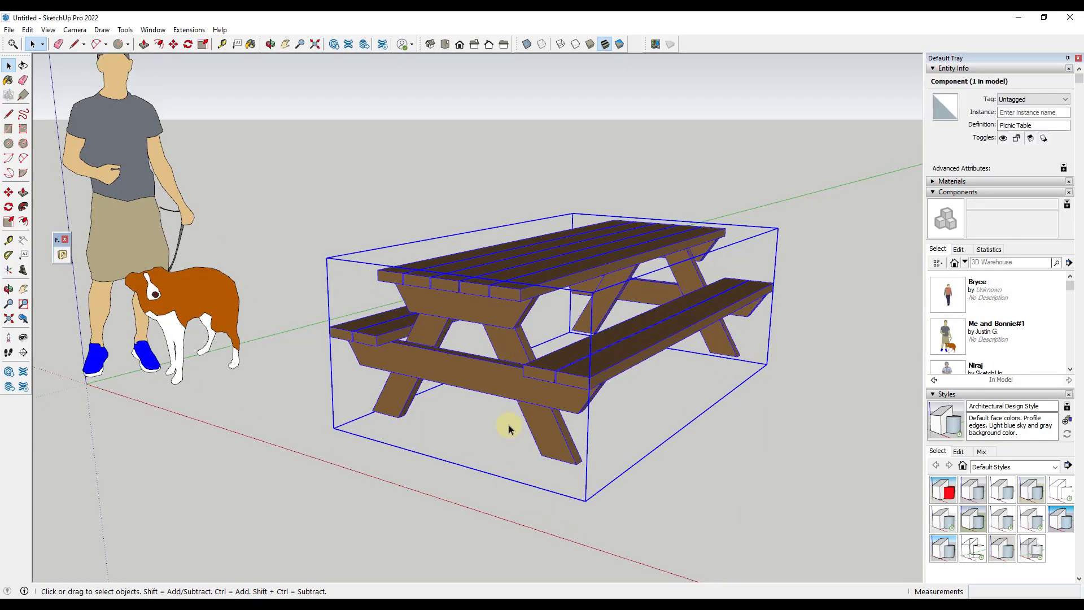
Explode the Picnic Table component.
{"action": "middle_click_drag", "start_coordinate": [509, 426], "coordinate": [530, 381]}
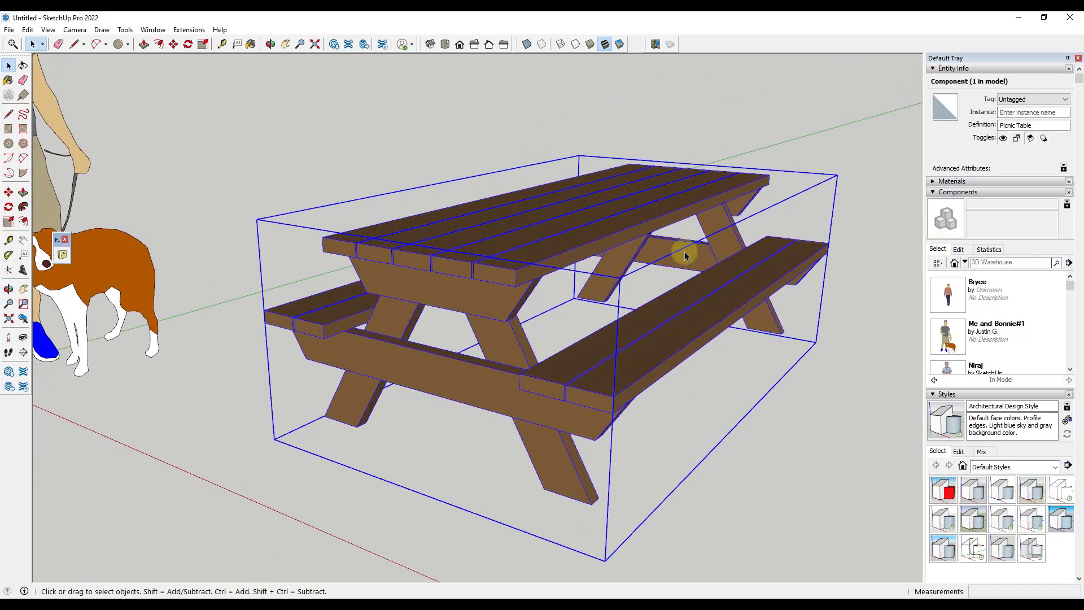
{"action": "double_click", "coordinate": [607, 384]}
{"action": "left_click", "coordinate": [615, 383]}
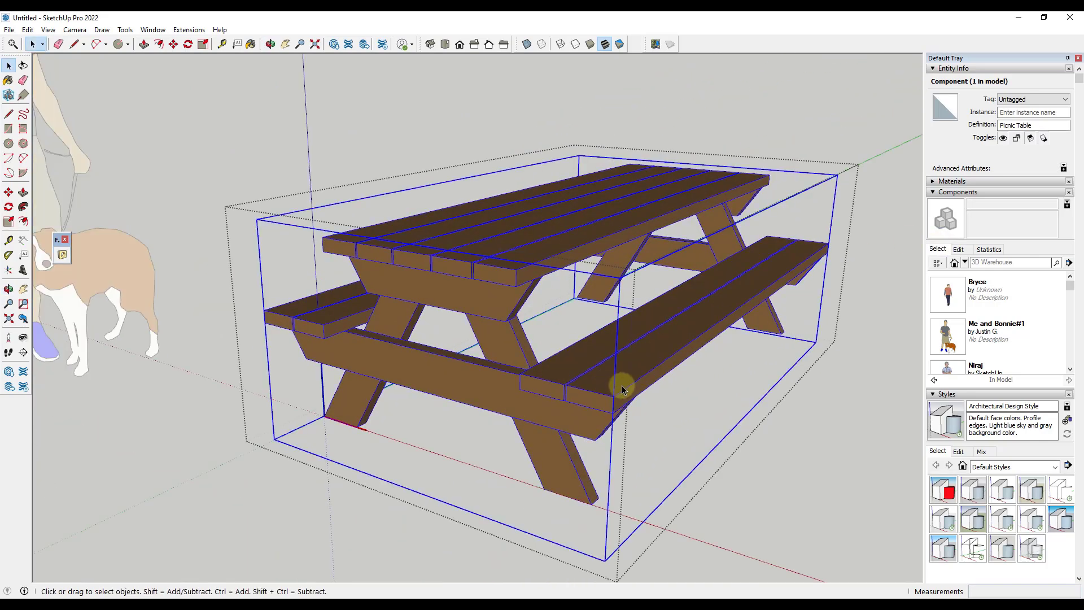
{"action": "left_click", "coordinate": [808, 485]}
{"action": "right_click", "coordinate": [619, 363]}
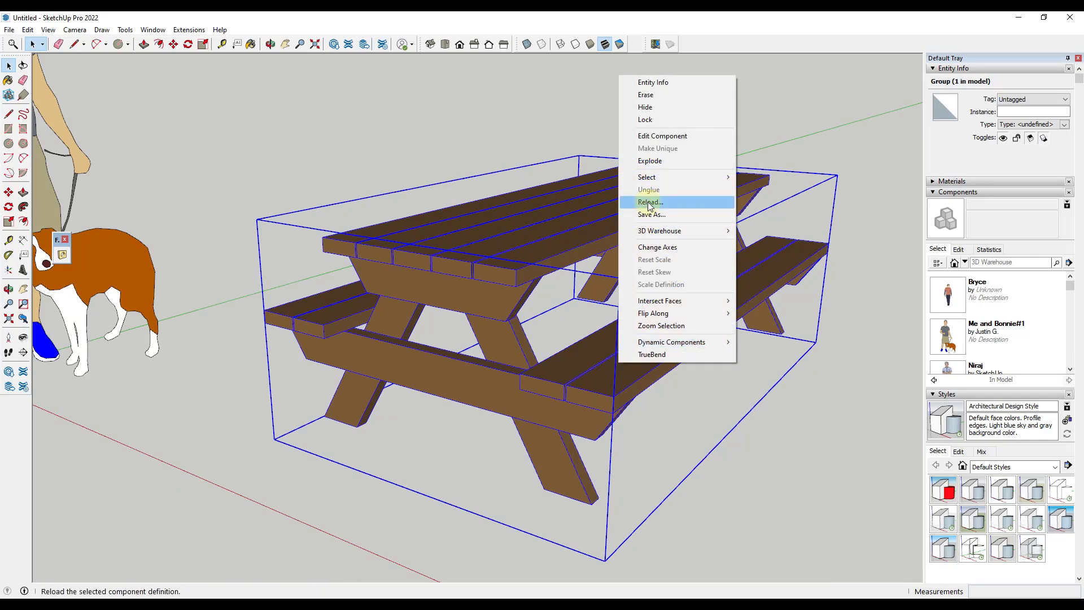
{"action": "left_click", "coordinate": [655, 161]}
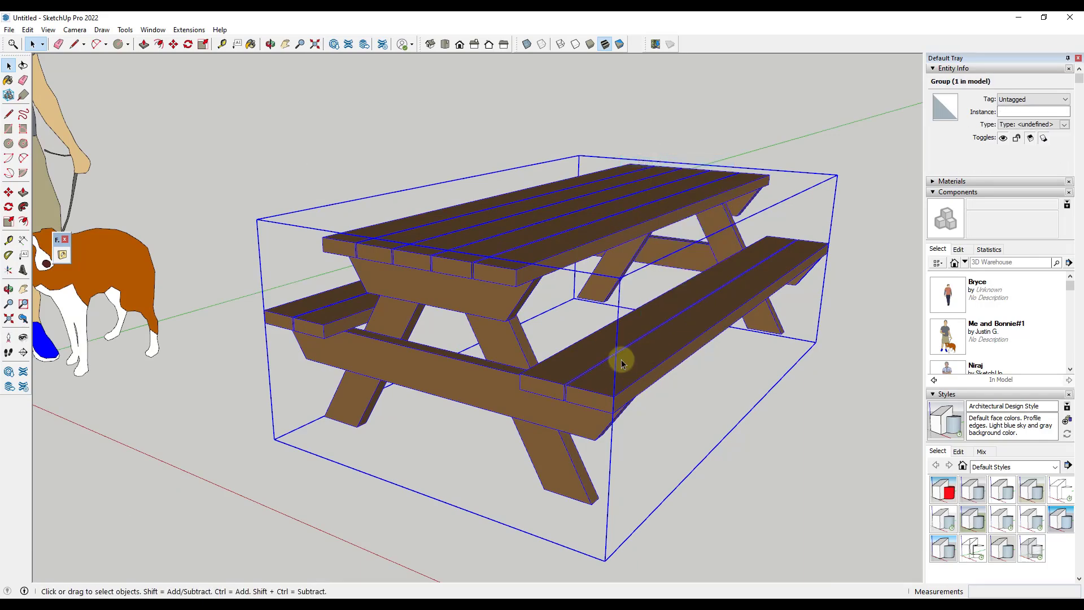
Explode the remaining group around the picnic table so its parts become separate objects.
{"action": "double_click", "coordinate": [635, 375]}
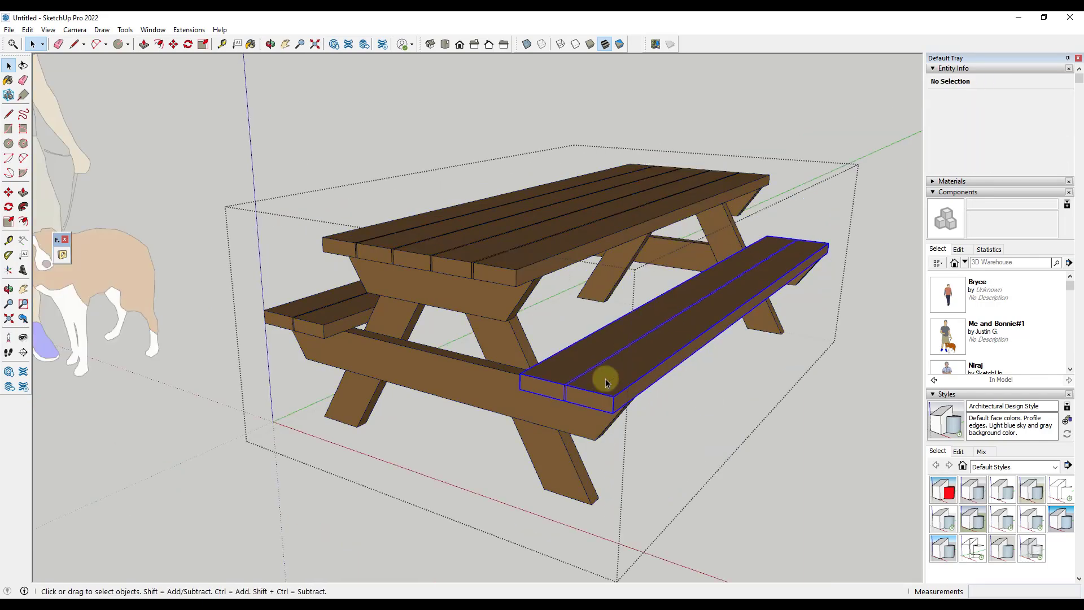
{"action": "left_click", "coordinate": [702, 415]}
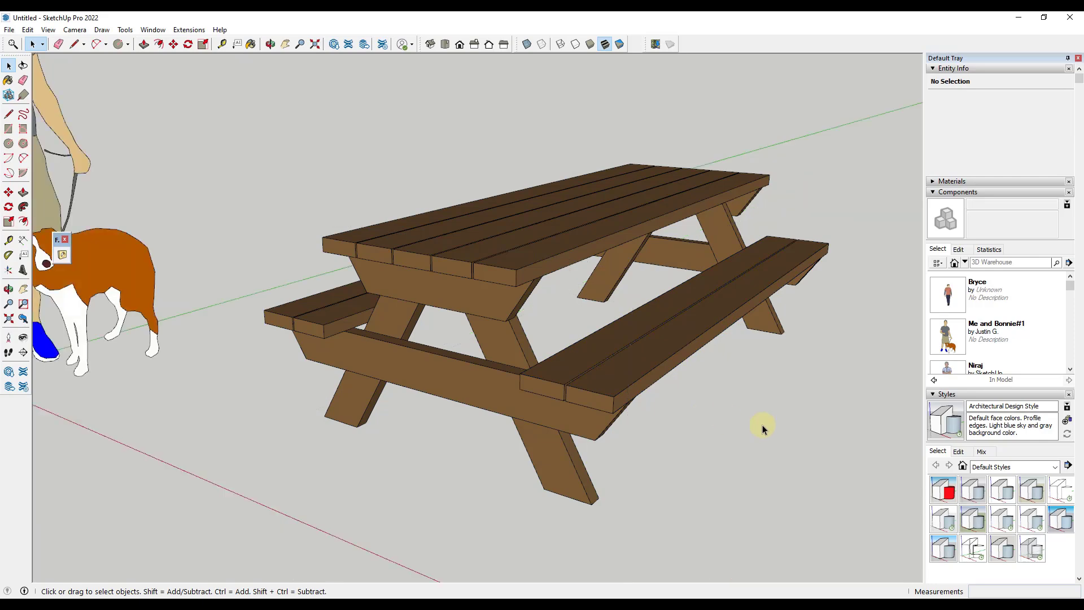
{"action": "right_click", "coordinate": [645, 346]}
{"action": "left_click", "coordinate": [682, 421]}
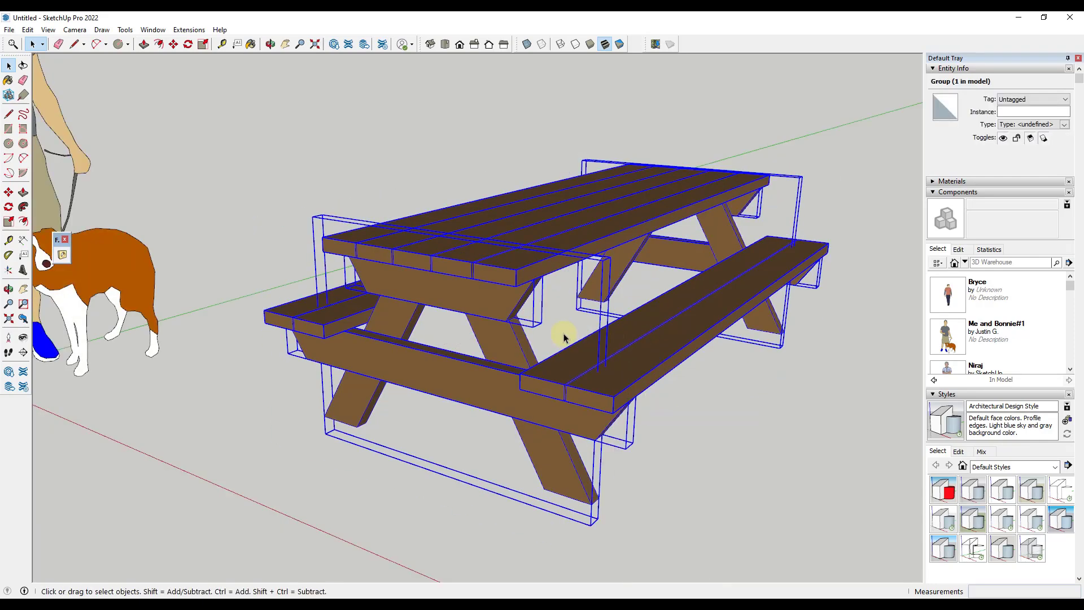
Open the near bench's seat group for editing and select its inner plank.
{"action": "left_click", "coordinate": [523, 278]}
{"action": "left_click", "coordinate": [635, 391]}
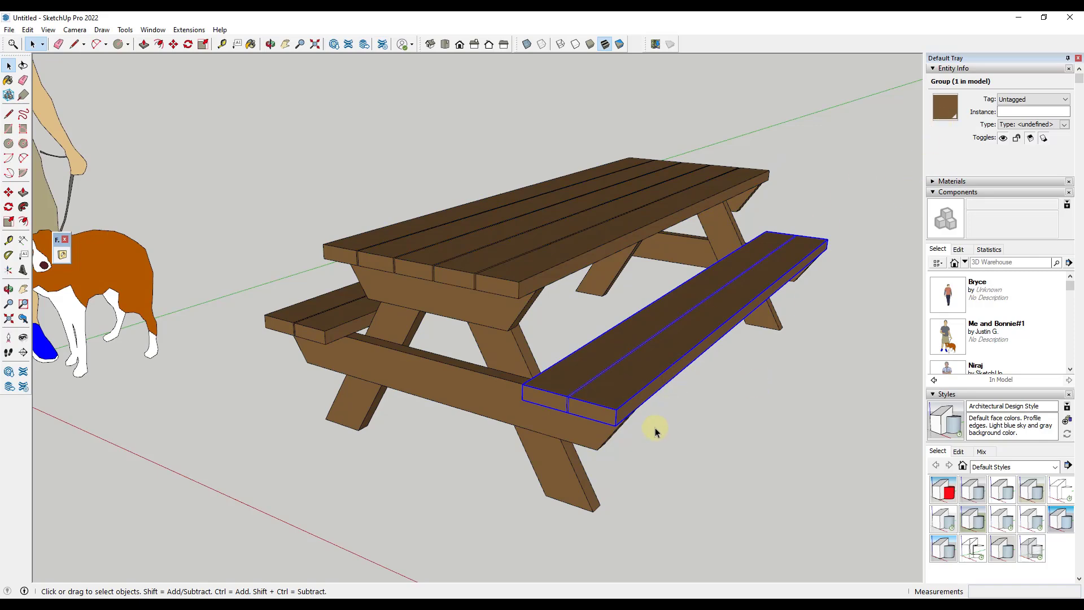
{"action": "scroll", "coordinate": [376, 385], "scroll_direction": "down", "scroll_amount": 2}
{"action": "scroll", "coordinate": [700, 329], "scroll_direction": "up", "scroll_amount": 2}
{"action": "scroll", "coordinate": [701, 334], "scroll_direction": "up", "scroll_amount": 2}
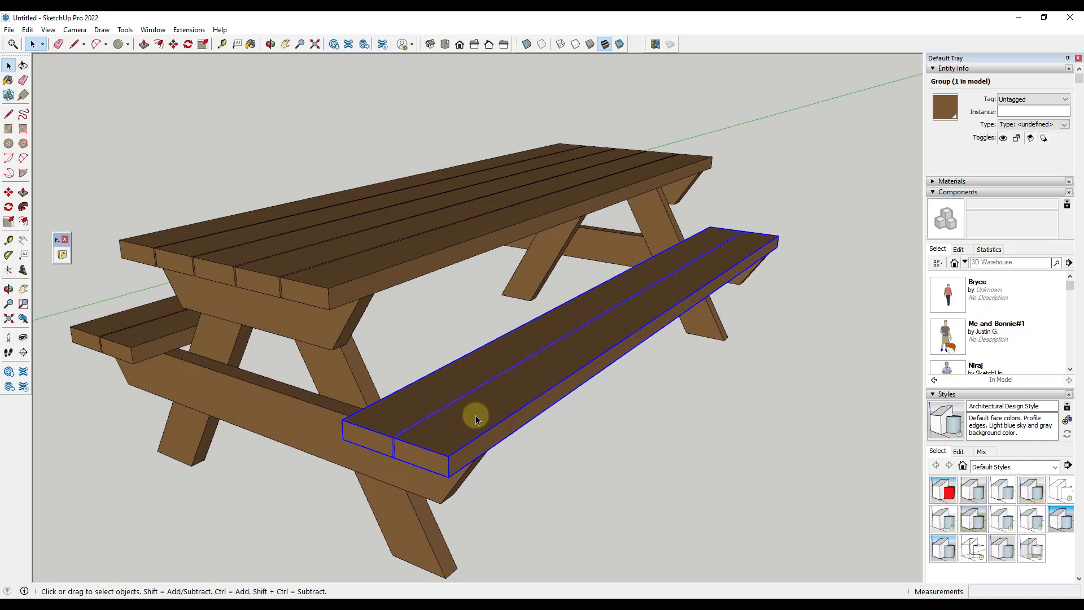
{"action": "double_click", "coordinate": [476, 415]}
{"action": "left_click", "coordinate": [417, 412]}
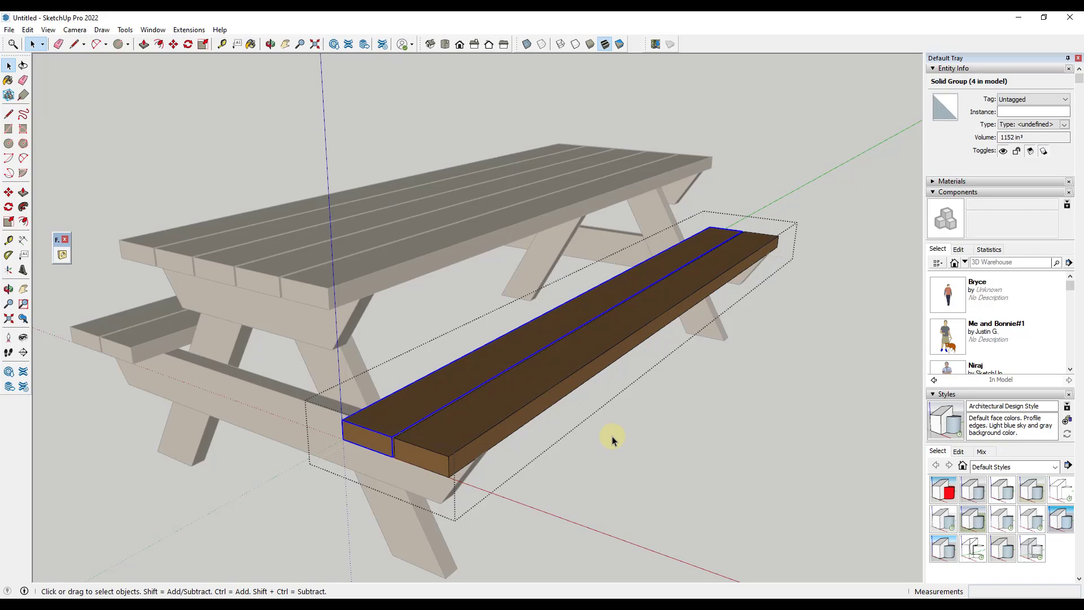
Collapse the component browser and show the material library ready for choosing a material.
{"action": "left_click", "coordinate": [935, 192]}
{"action": "left_click", "coordinate": [930, 182]}
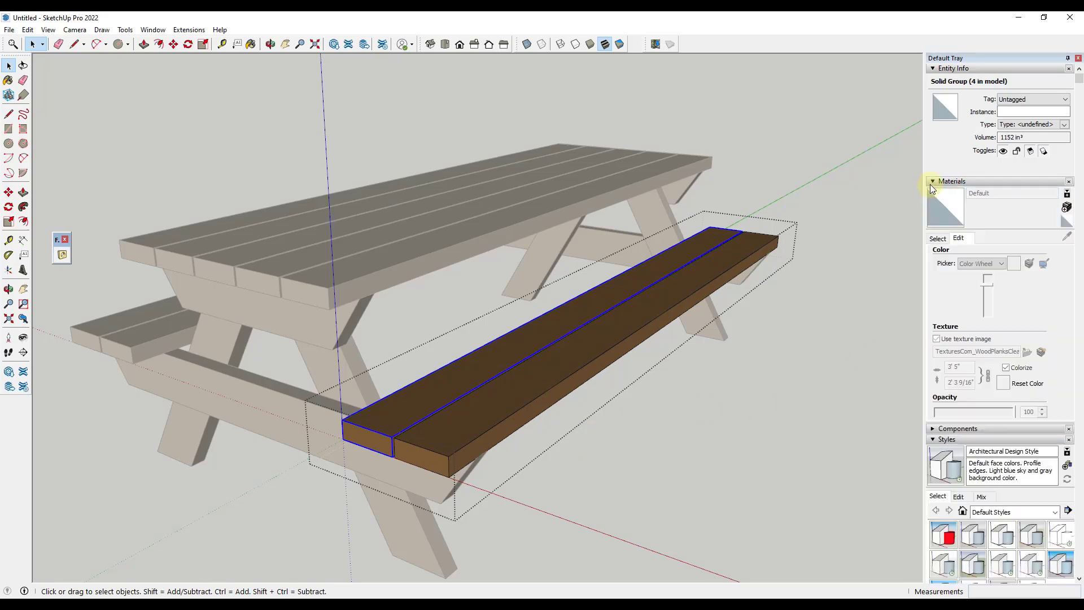
{"action": "left_click", "coordinate": [937, 238]}
{"action": "left_click", "coordinate": [580, 379]}
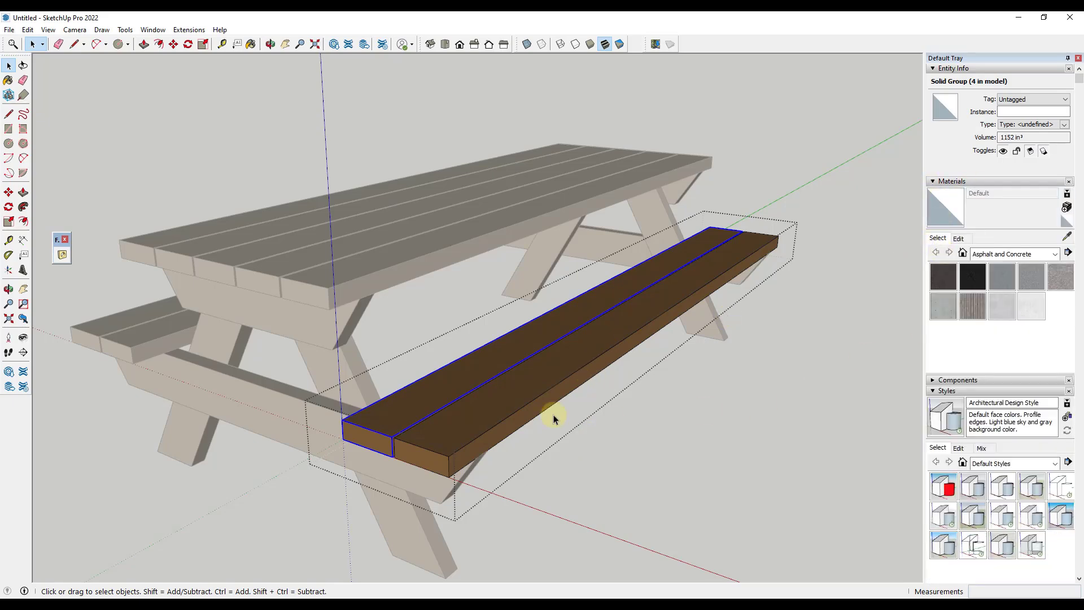
Open the outer seat plank for editing, select all its geometry and show the Wood material collection.
{"action": "scroll", "coordinate": [424, 466], "scroll_direction": "up", "scroll_amount": 2}
{"action": "left_click", "coordinate": [466, 447]}
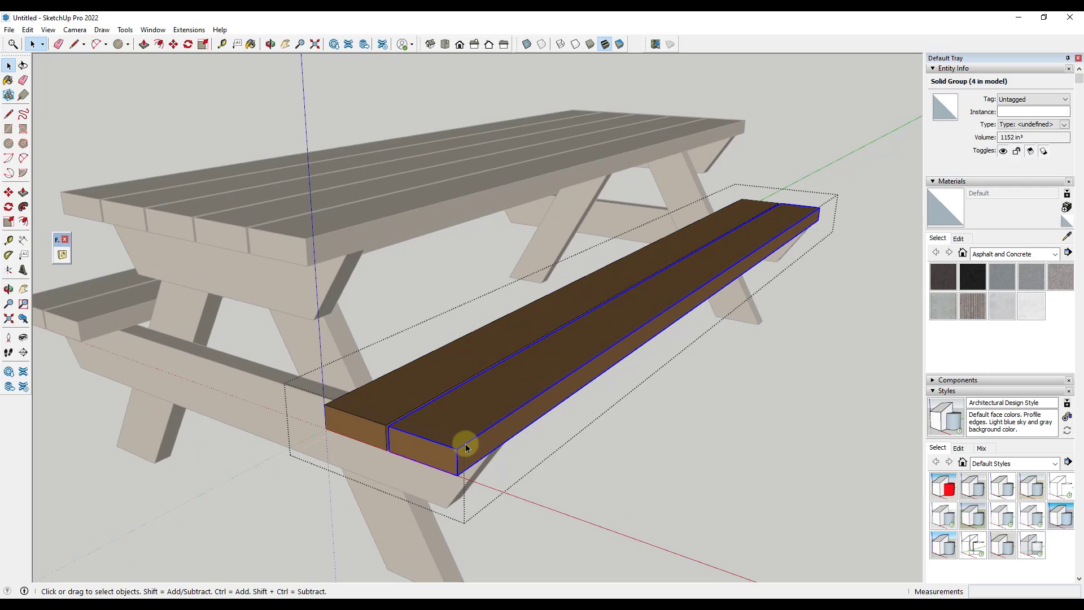
{"action": "double_click", "coordinate": [627, 308]}
{"action": "left_click", "coordinate": [626, 321]}
{"action": "triple_click", "coordinate": [625, 321]}
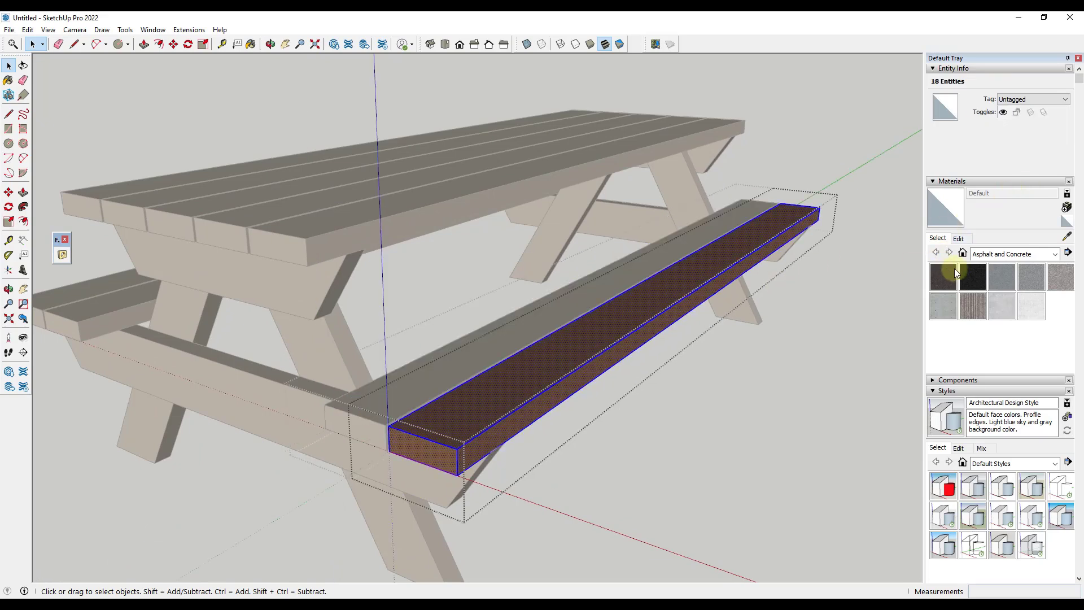
{"action": "left_click", "coordinate": [1013, 254]}
{"action": "left_click", "coordinate": [1000, 401]}
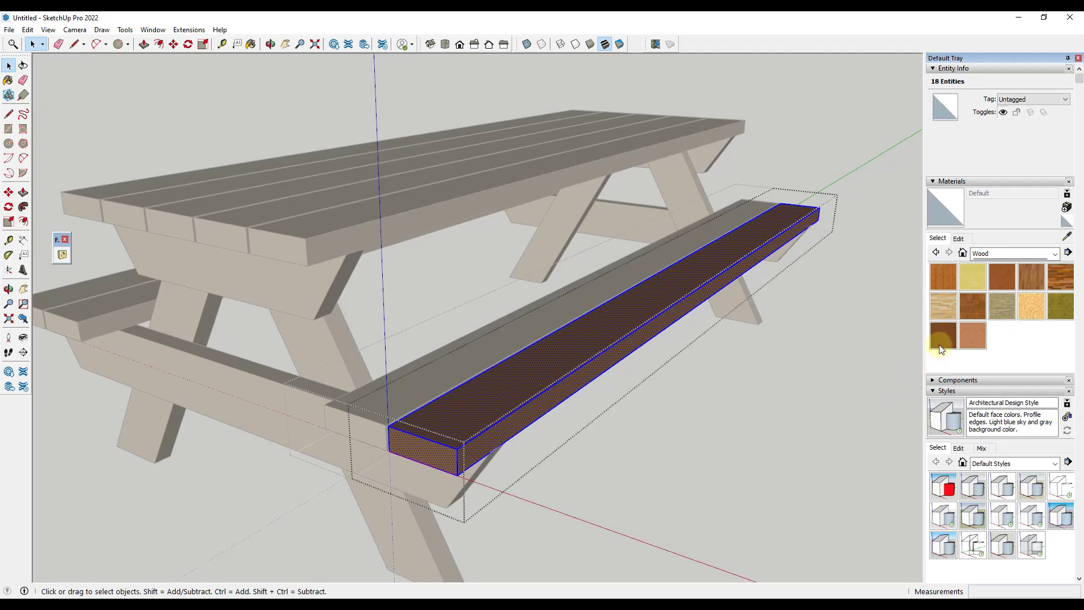
Paint the selected outer seat plank with Wood Cherry Original and leave the group.
{"action": "left_click", "coordinate": [1002, 305]}
{"action": "left_click", "coordinate": [997, 272]}
{"action": "left_click", "coordinate": [597, 315]}
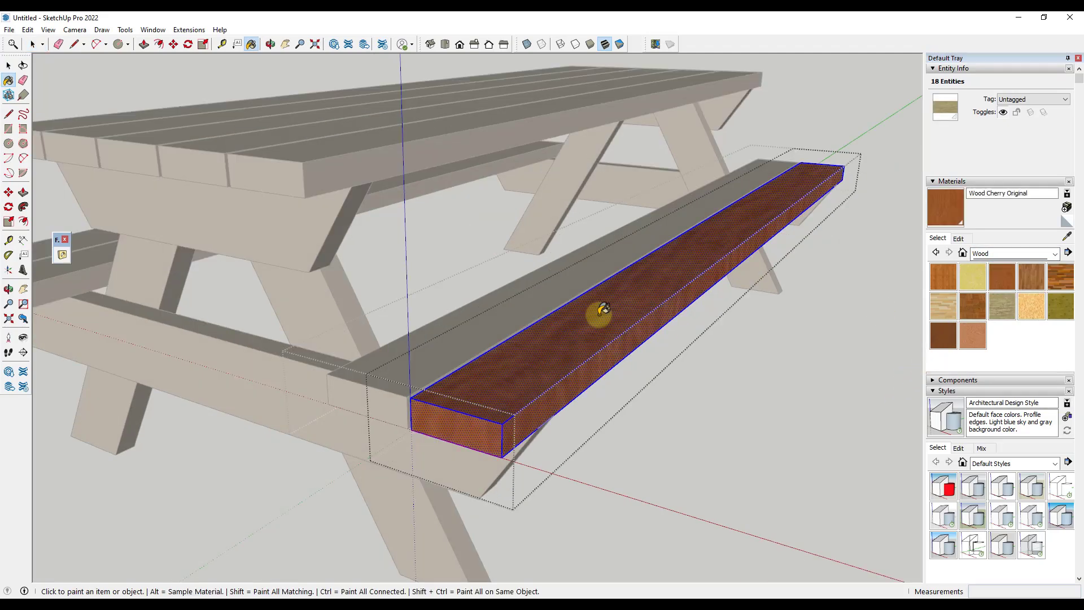
{"action": "key", "text": "space"}
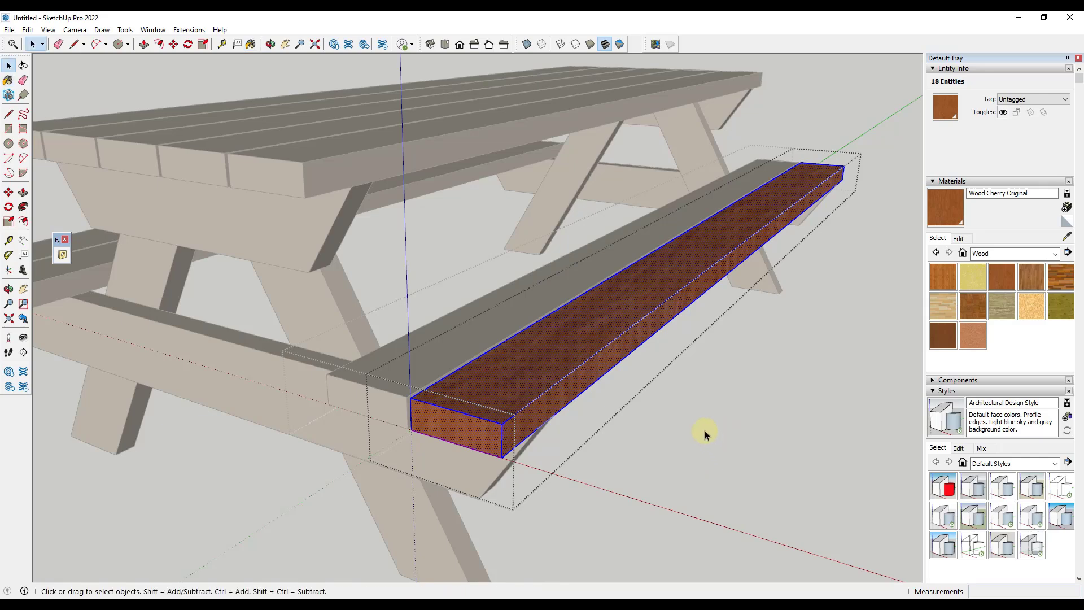
{"action": "left_click", "coordinate": [697, 427]}
{"action": "scroll", "coordinate": [649, 403], "scroll_direction": "down", "scroll_amount": 2}
{"action": "scroll", "coordinate": [546, 416], "scroll_direction": "down", "scroll_amount": 3}
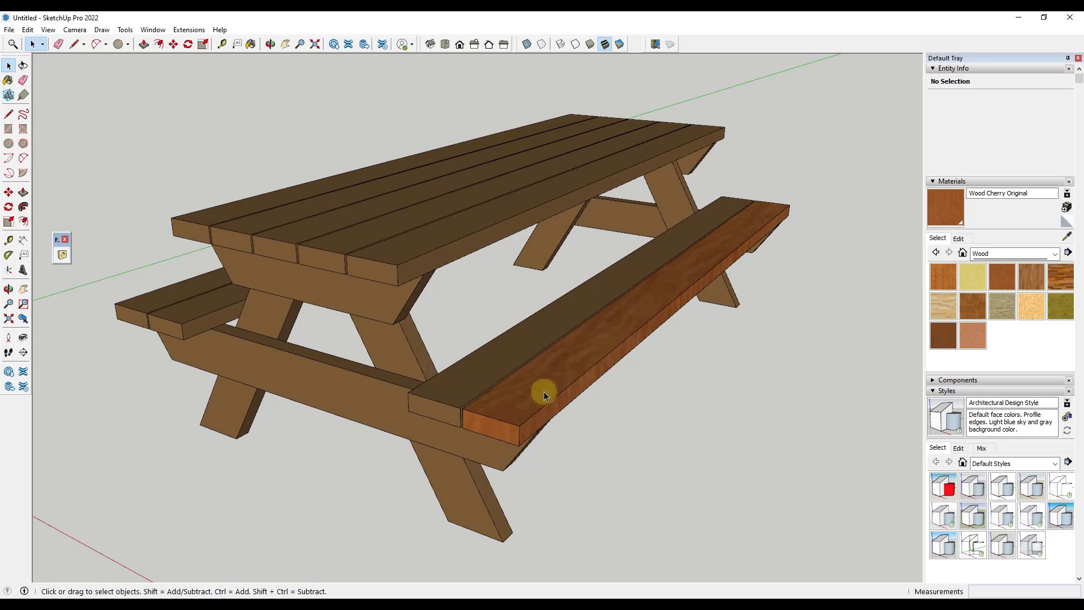
Reopen the outer seat plank, paint all its faces with Wood Lumber ButtJoined and leave the group.
{"action": "scroll", "coordinate": [545, 389], "scroll_direction": "up", "scroll_amount": 4}
{"action": "scroll", "coordinate": [509, 387], "scroll_direction": "down", "scroll_amount": 5}
{"action": "middle_click_drag", "start_coordinate": [486, 385], "coordinate": [508, 385]}
{"action": "double_click", "coordinate": [508, 385]}
{"action": "left_click", "coordinate": [517, 381]}
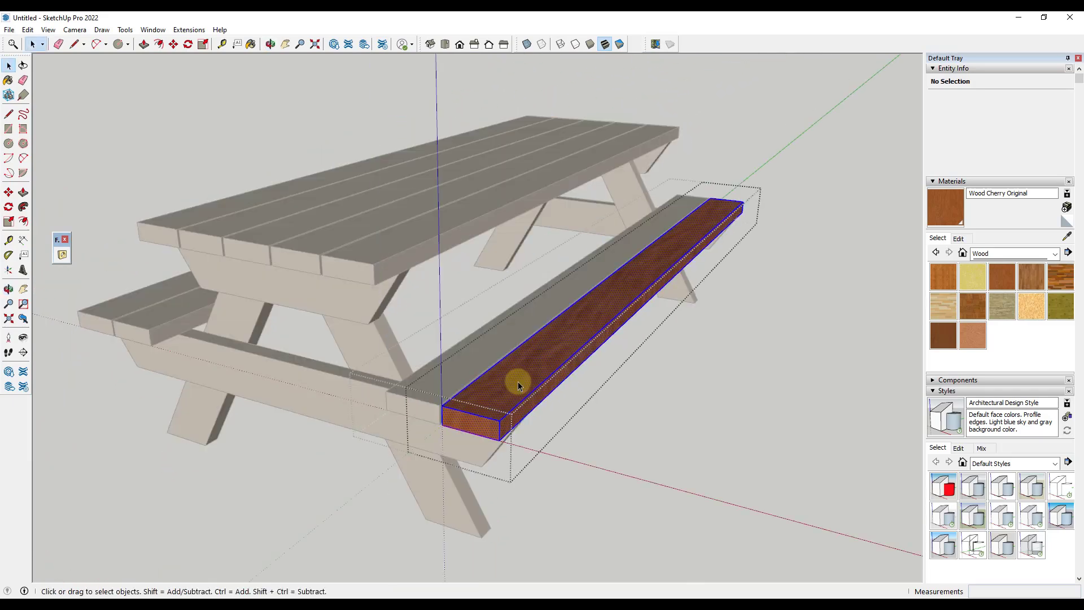
{"action": "left_click", "coordinate": [939, 308]}
{"action": "left_click", "coordinate": [591, 307]}
{"action": "key", "text": "space"}
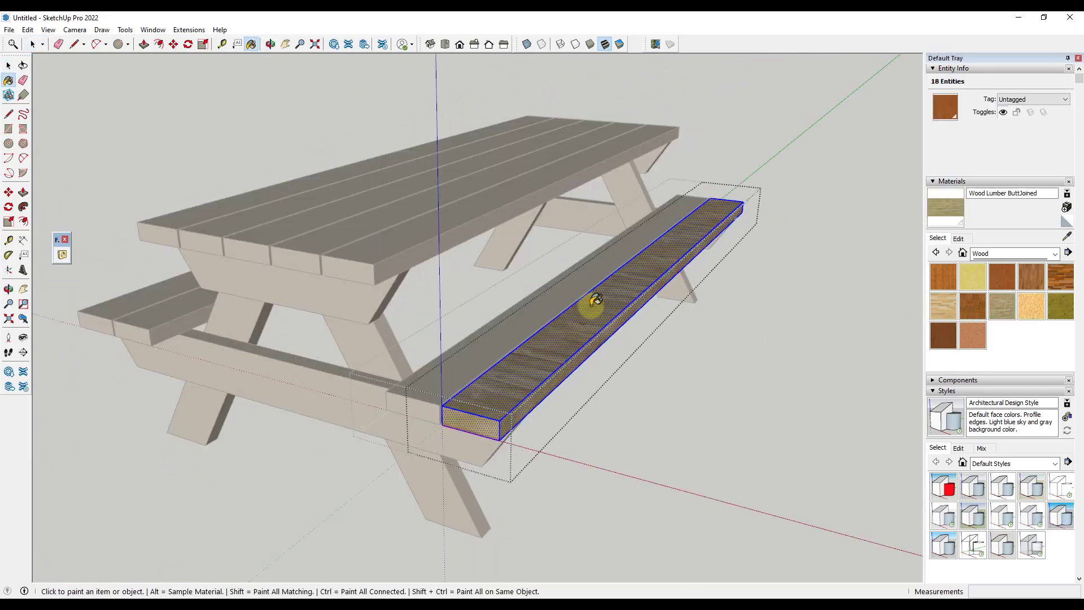
{"action": "left_click", "coordinate": [682, 422]}
{"action": "scroll", "coordinate": [577, 361], "scroll_direction": "up", "scroll_amount": 5}
{"action": "scroll", "coordinate": [573, 352], "scroll_direction": "down", "scroll_amount": 4}
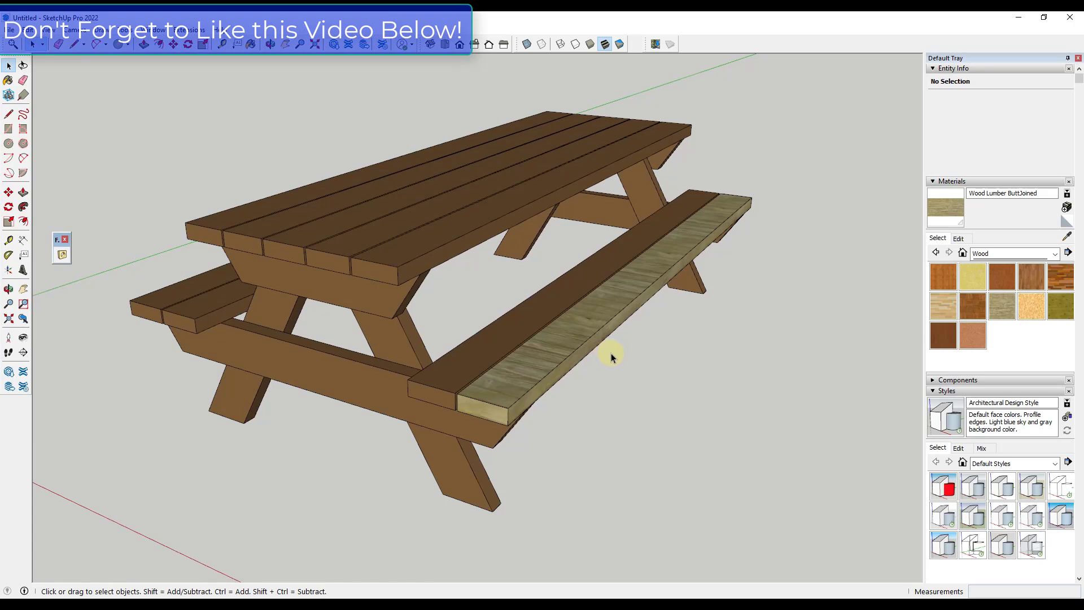
{"action": "scroll", "coordinate": [531, 389], "scroll_direction": "down", "scroll_amount": 1}
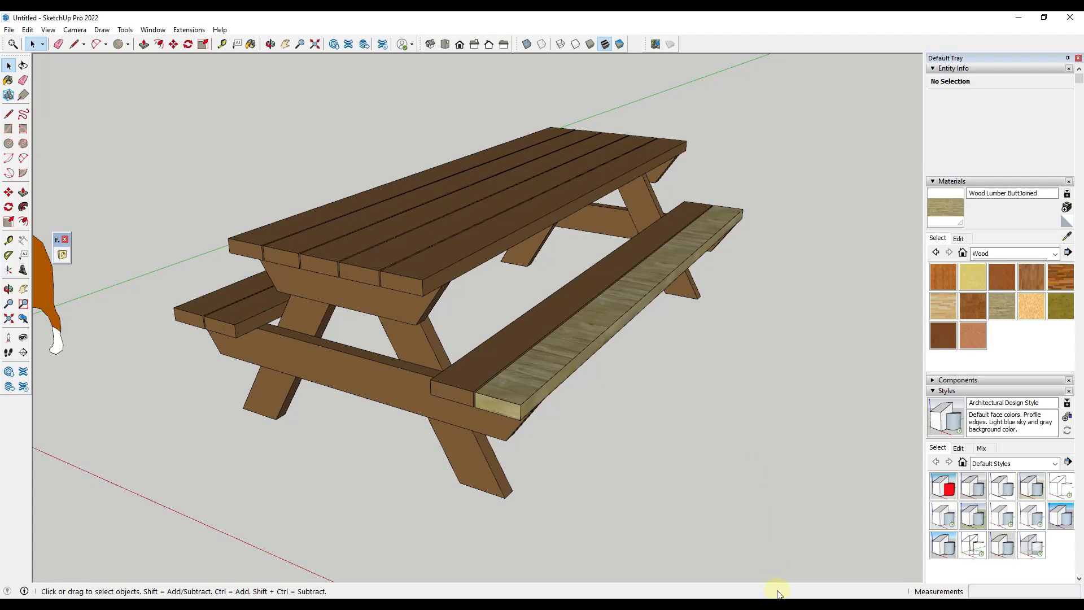
Switch to the browser and examine Image 2 of the WoodPlanksClean0061 texture on textures.com.
{"action": "left_click", "coordinate": [774, 603]}
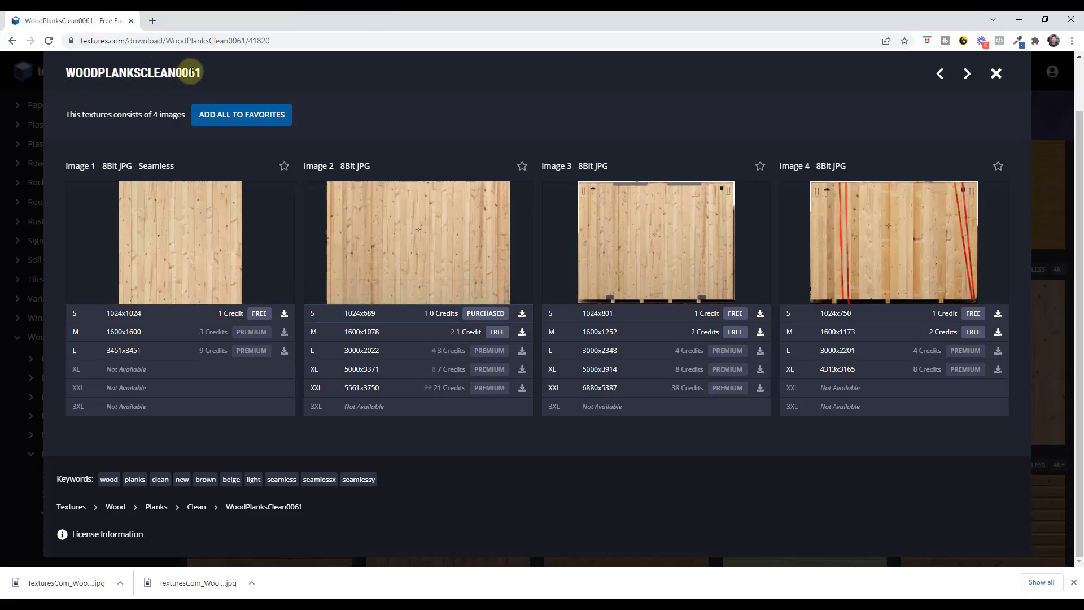
{"action": "mouse_move", "coordinate": [425, 223]}
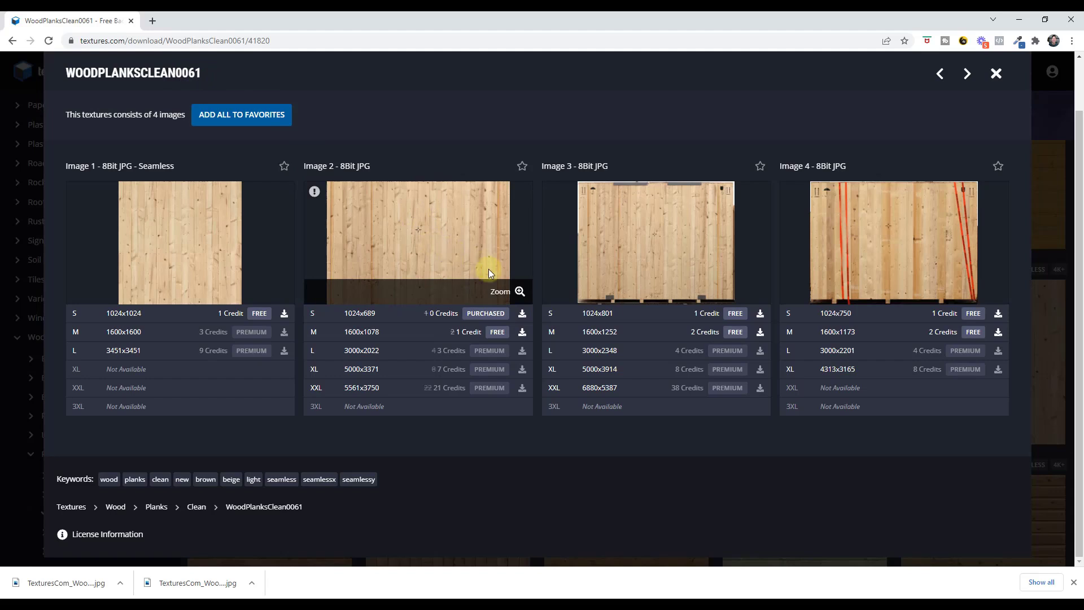
{"action": "left_click", "coordinate": [512, 292]}
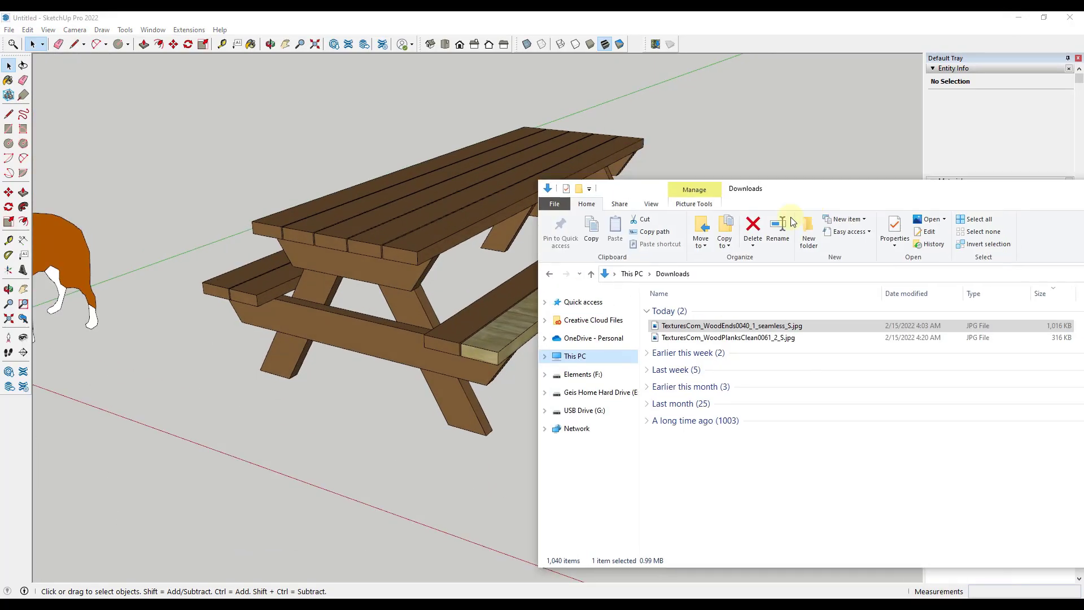
Bring TexturesCom_WoodPlanksClean0061_2_S.jpg from the Downloads folder into the SketchUp model as a flat image beside the picnic table.
{"action": "mouse_move", "coordinate": [805, 189]}
{"action": "left_mouse_down"}
{"action": "mouse_move", "coordinate": [427, 231]}
{"action": "mouse_move", "coordinate": [380, 261]}
{"action": "mouse_move", "coordinate": [374, 314]}
{"action": "left_mouse_up"}
{"action": "mouse_move", "coordinate": [333, 464]}
{"action": "left_mouse_down"}
{"action": "mouse_move", "coordinate": [333, 454]}
{"action": "mouse_move", "coordinate": [474, 407]}
{"action": "mouse_move", "coordinate": [793, 249]}
{"action": "left_mouse_up"}
{"action": "left_click", "coordinate": [718, 288]}
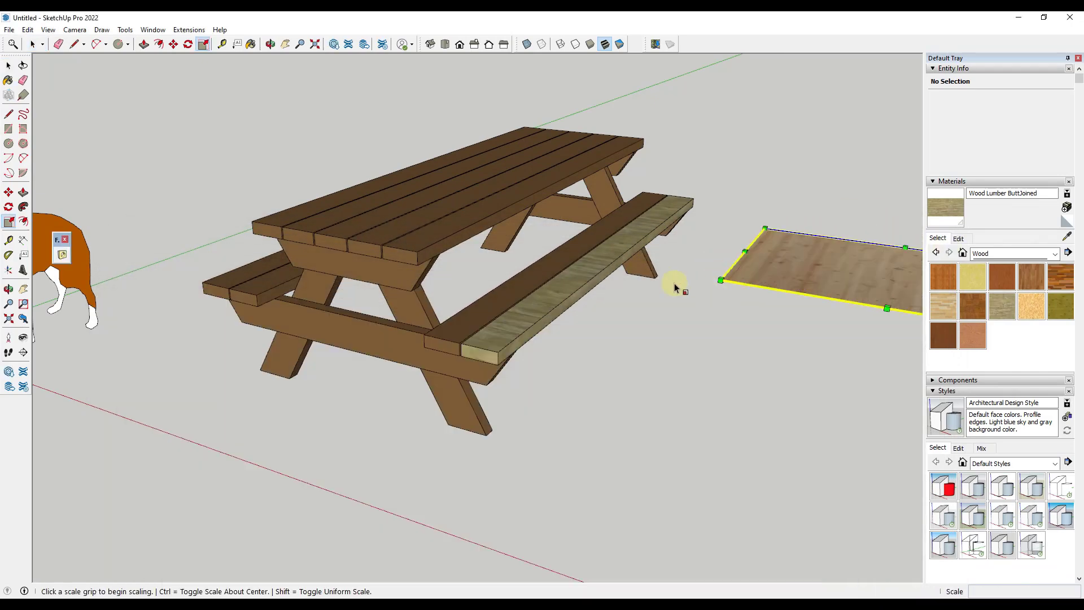
{"action": "scroll", "coordinate": [720, 285], "scroll_direction": "down", "scroll_amount": 4}
{"action": "scroll", "coordinate": [827, 204], "scroll_direction": "up", "scroll_amount": 3}
{"action": "middle_click_drag", "start_coordinate": [743, 237], "coordinate": [708, 245]}
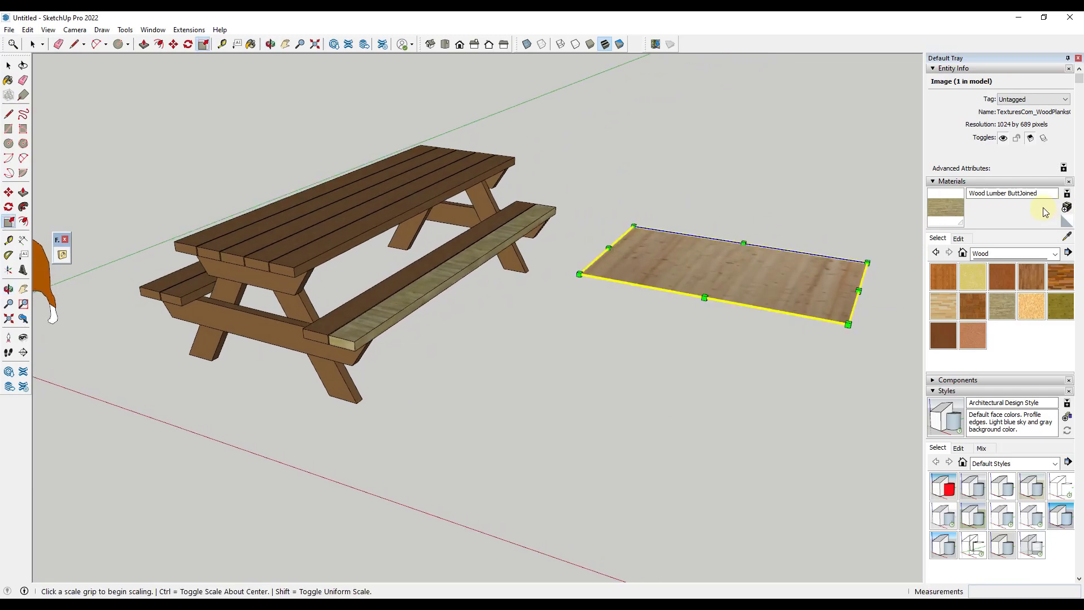
{"action": "scroll", "coordinate": [604, 208], "scroll_direction": "down", "scroll_amount": 2}
{"action": "scroll", "coordinate": [728, 195], "scroll_direction": "up", "scroll_amount": 3}
{"action": "middle_click_drag", "start_coordinate": [624, 198], "coordinate": [574, 182]}
{"action": "key", "text": "space"}
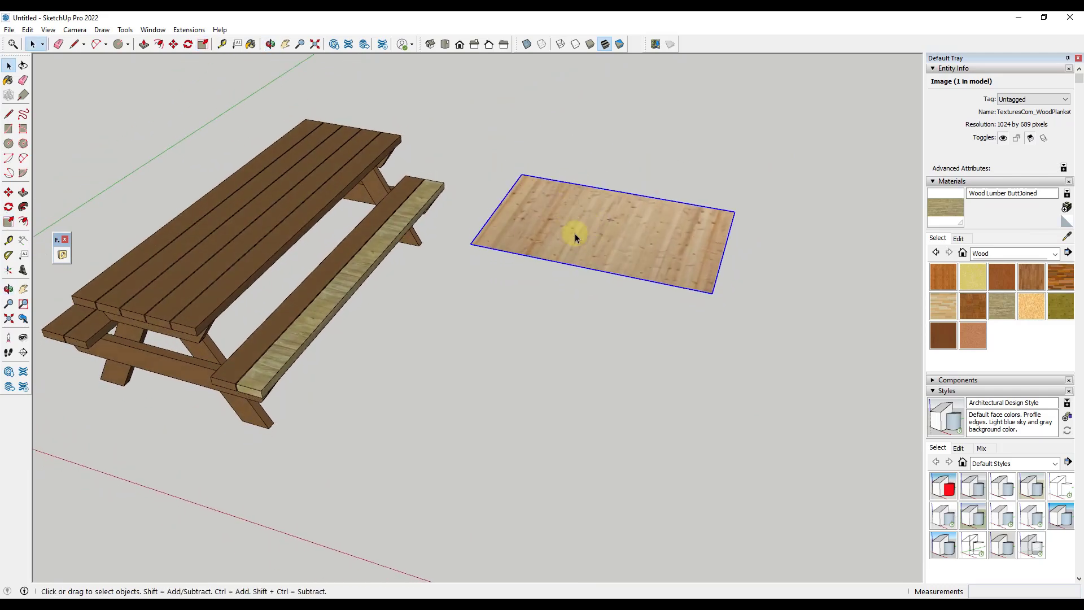
Explode the imported wood plank image and select its textured face.
{"action": "left_click", "coordinate": [1066, 236]}
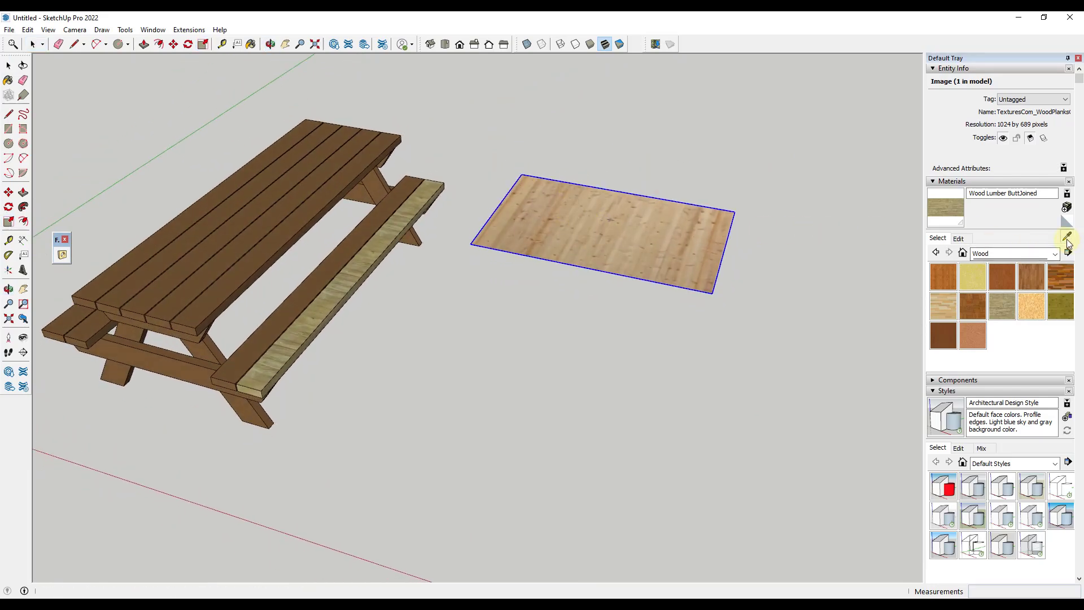
{"action": "key", "text": "space"}
{"action": "right_click", "coordinate": [550, 226]}
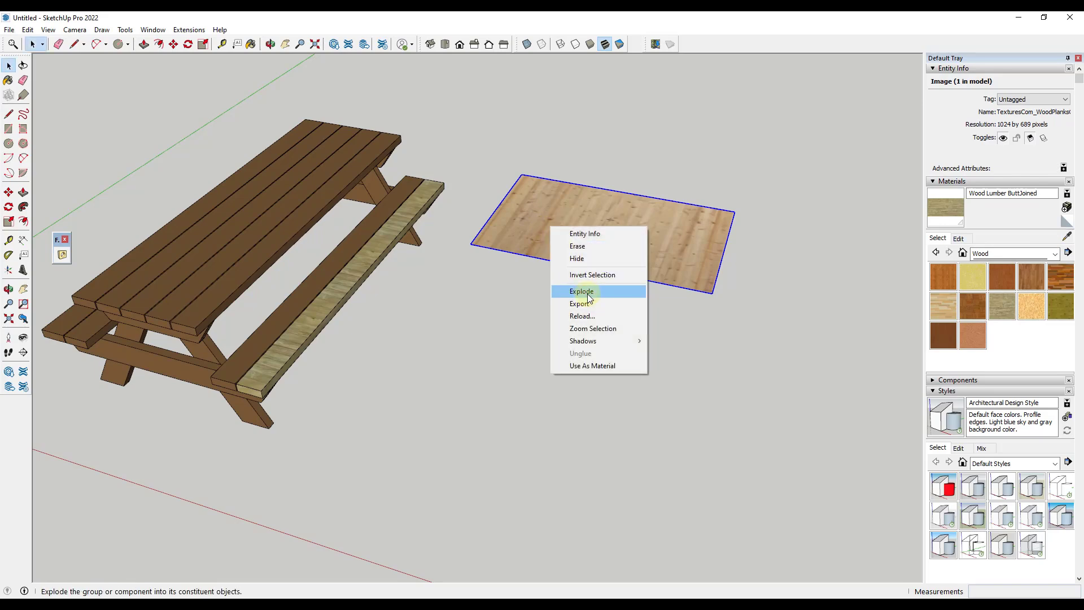
{"action": "left_click", "coordinate": [584, 292]}
{"action": "left_click", "coordinate": [567, 229]}
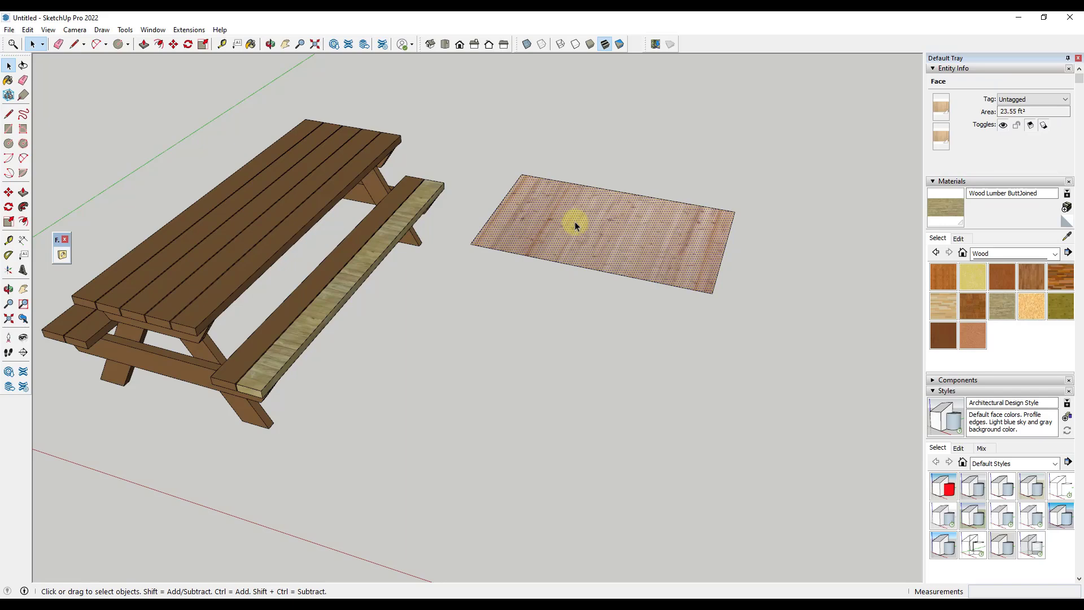
Sample the wood plank texture from the exploded image face as the current material.
{"action": "scroll", "coordinate": [575, 222], "scroll_direction": "up", "scroll_amount": 5}
{"action": "scroll", "coordinate": [525, 241], "scroll_direction": "down", "scroll_amount": 3}
{"action": "scroll", "coordinate": [641, 233], "scroll_direction": "up", "scroll_amount": 3}
{"action": "middle_click_drag", "start_coordinate": [582, 228], "coordinate": [490, 254]}
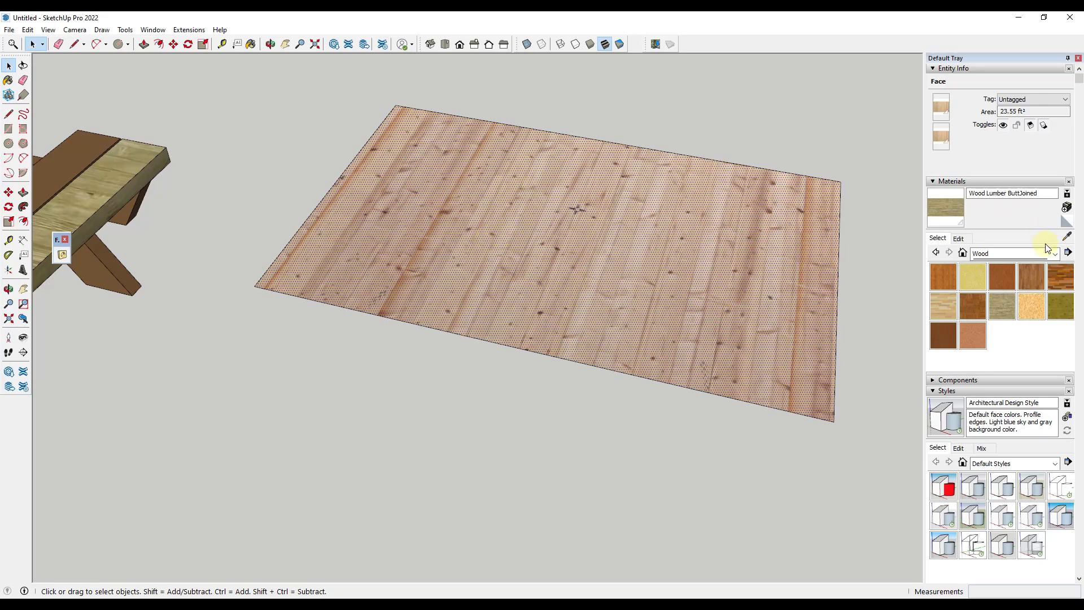
{"action": "left_click", "coordinate": [1066, 236]}
{"action": "left_click", "coordinate": [501, 230]}
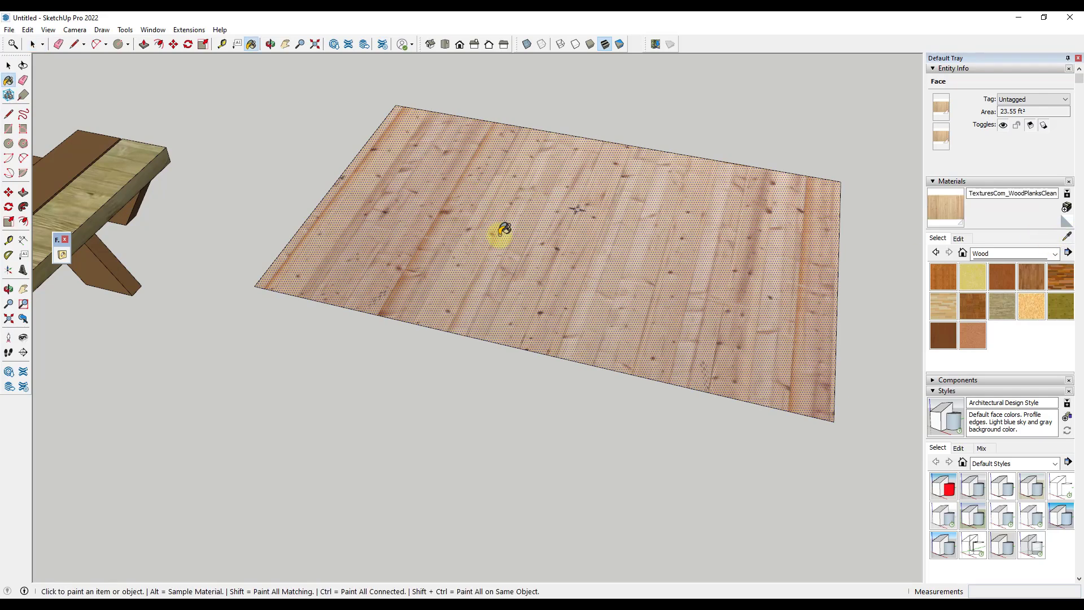
{"action": "scroll", "coordinate": [515, 235], "scroll_direction": "down", "scroll_amount": 5}
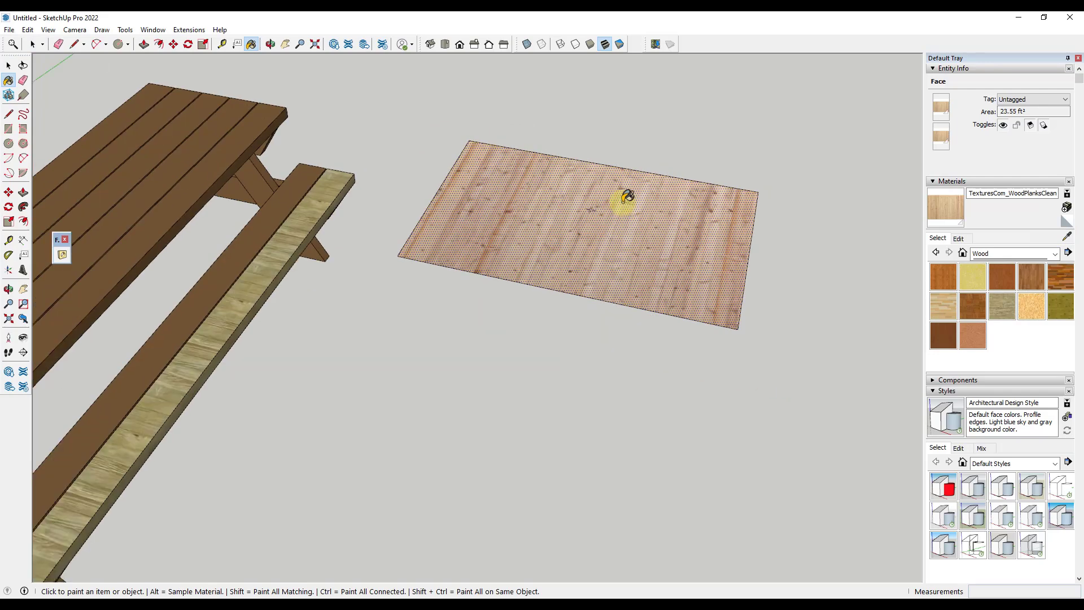
{"action": "mouse_move", "coordinate": [564, 169]}
{"action": "middle_mouse_down"}
{"action": "mouse_move", "coordinate": [559, 185]}
{"action": "mouse_move", "coordinate": [619, 230]}
{"action": "middle_mouse_up"}
{"action": "scroll", "coordinate": [615, 226], "scroll_direction": "up", "scroll_amount": 3}
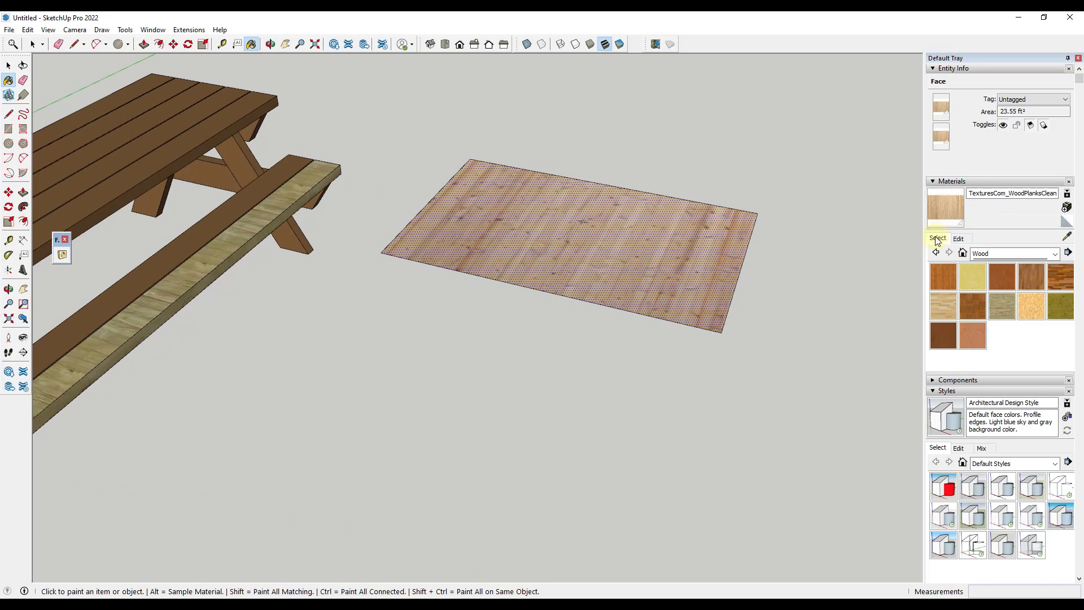
Open the lighter outer seat plank of the front bench for editing and select all of its geometry.
{"action": "scroll", "coordinate": [666, 220], "scroll_direction": "down", "scroll_amount": 3}
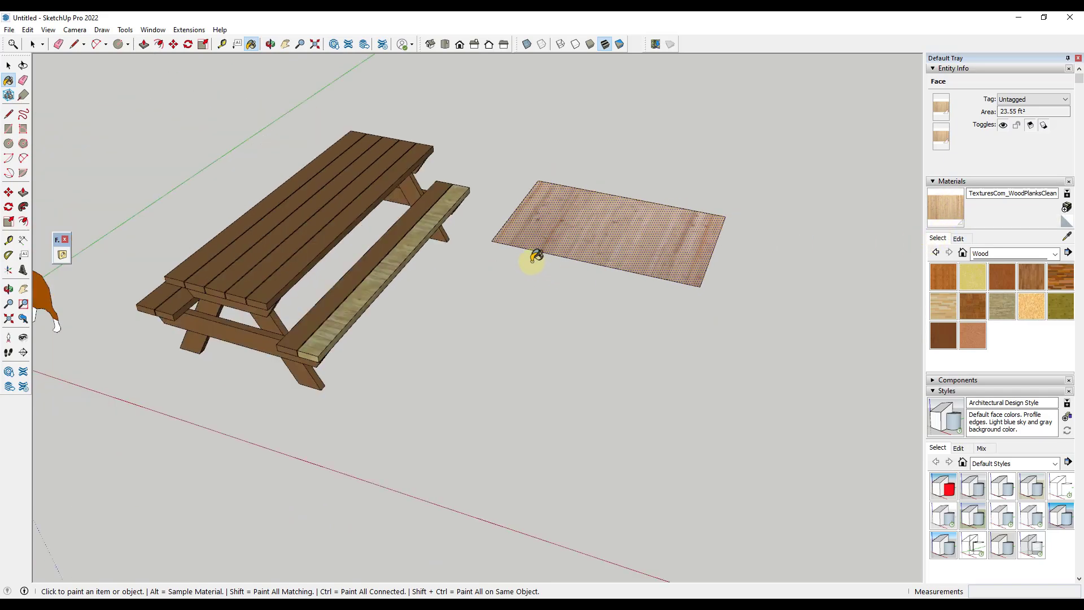
{"action": "scroll", "coordinate": [493, 235], "scroll_direction": "up", "scroll_amount": 3}
{"action": "key", "text": "space"}
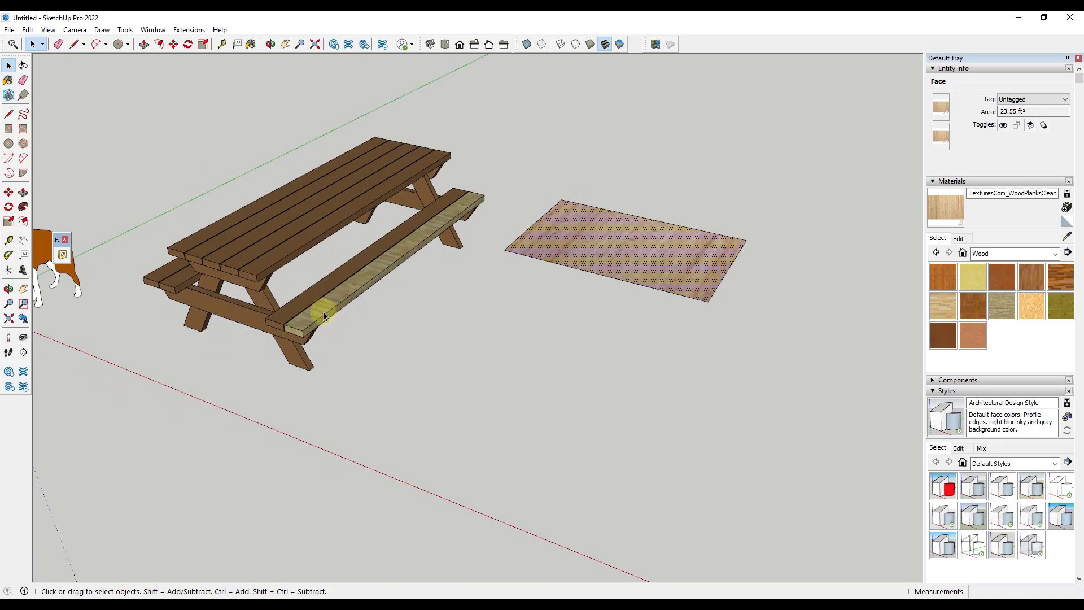
{"action": "double_click", "coordinate": [337, 306]}
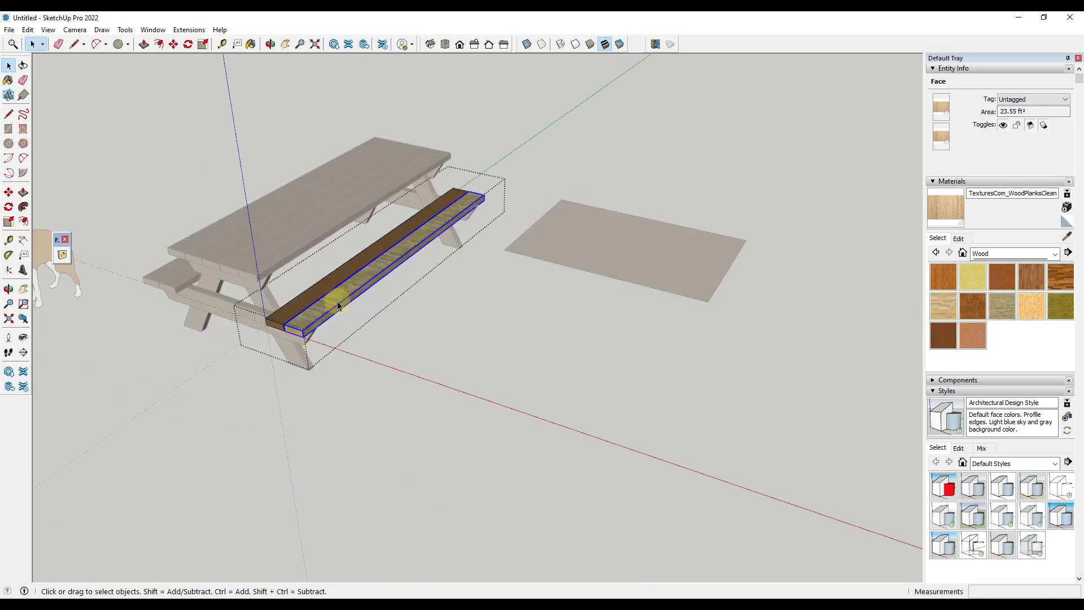
{"action": "double_click", "coordinate": [337, 304]}
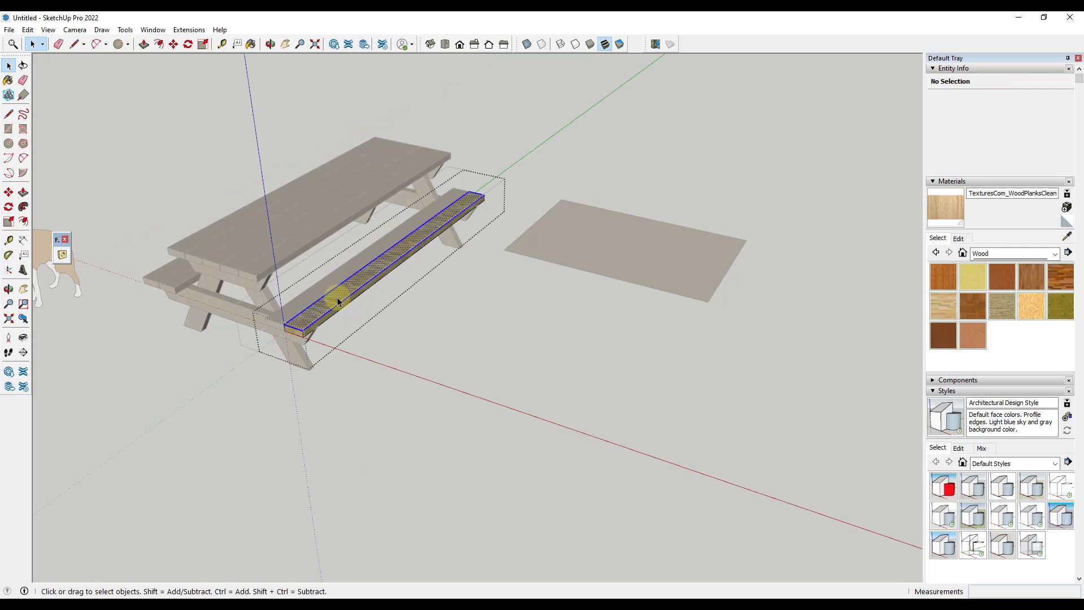
{"action": "triple_click", "coordinate": [338, 302]}
{"action": "scroll", "coordinate": [339, 303], "scroll_direction": "up", "scroll_amount": 3}
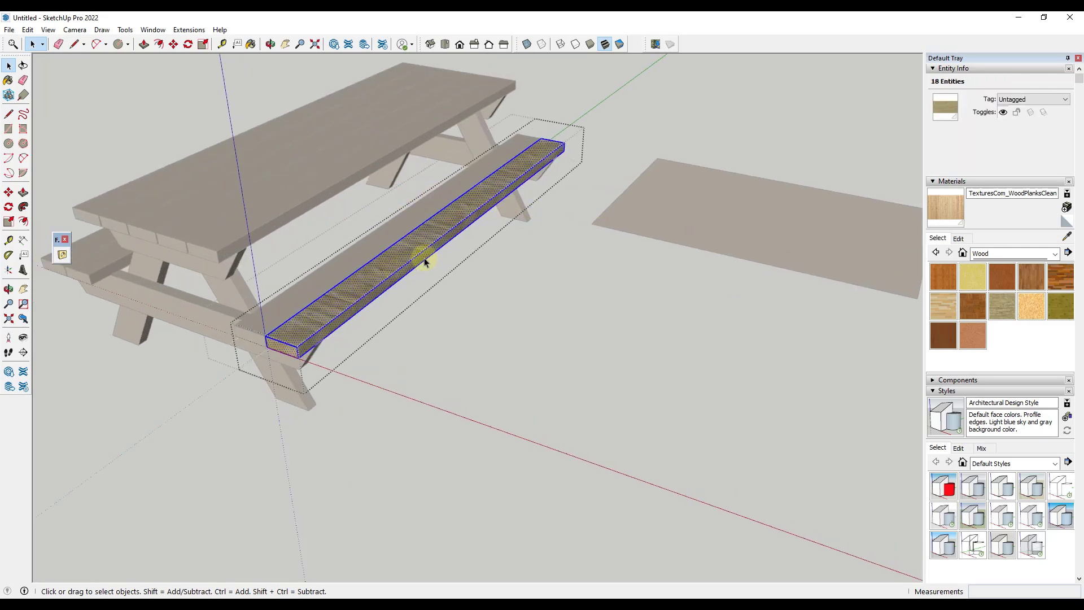
Sample the wood plank texture from the image face, paint the selected outer seat plank with it, and leave the group.
{"action": "left_click", "coordinate": [949, 209]}
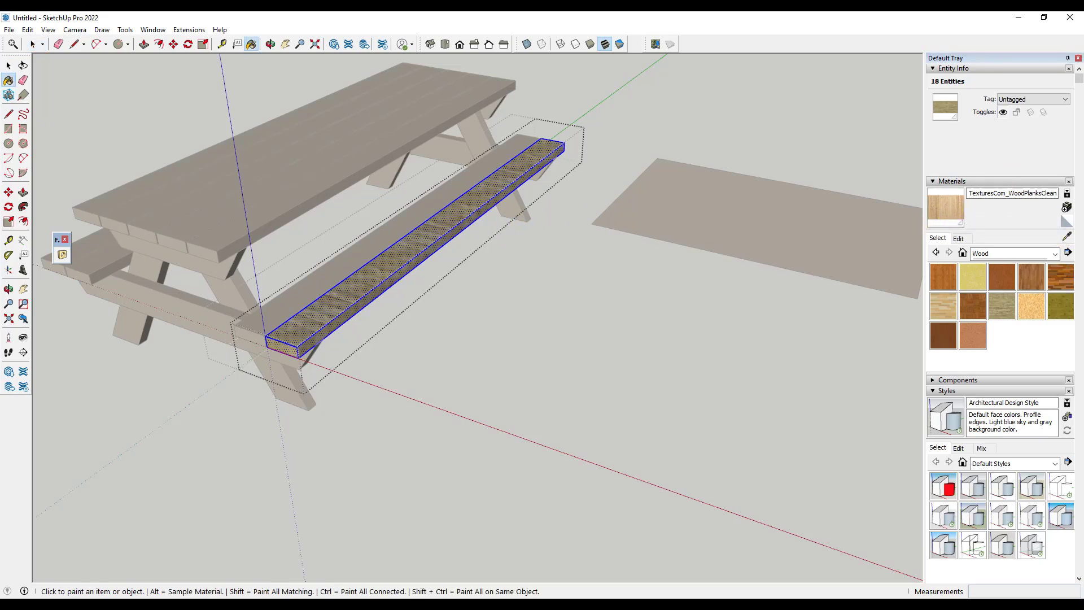
{"action": "left_click", "coordinate": [1066, 236]}
{"action": "left_click", "coordinate": [806, 220]}
{"action": "left_click", "coordinate": [446, 220]}
{"action": "key", "text": "space"}
{"action": "scroll", "coordinate": [336, 310], "scroll_direction": "up", "scroll_amount": 2}
{"action": "scroll", "coordinate": [336, 309], "scroll_direction": "up", "scroll_amount": 3}
{"action": "middle_click_drag", "start_coordinate": [439, 283], "coordinate": [309, 310]}
{"action": "scroll", "coordinate": [513, 260], "scroll_direction": "down", "scroll_amount": 3}
{"action": "middle_click_drag", "start_coordinate": [582, 277], "coordinate": [547, 289]}
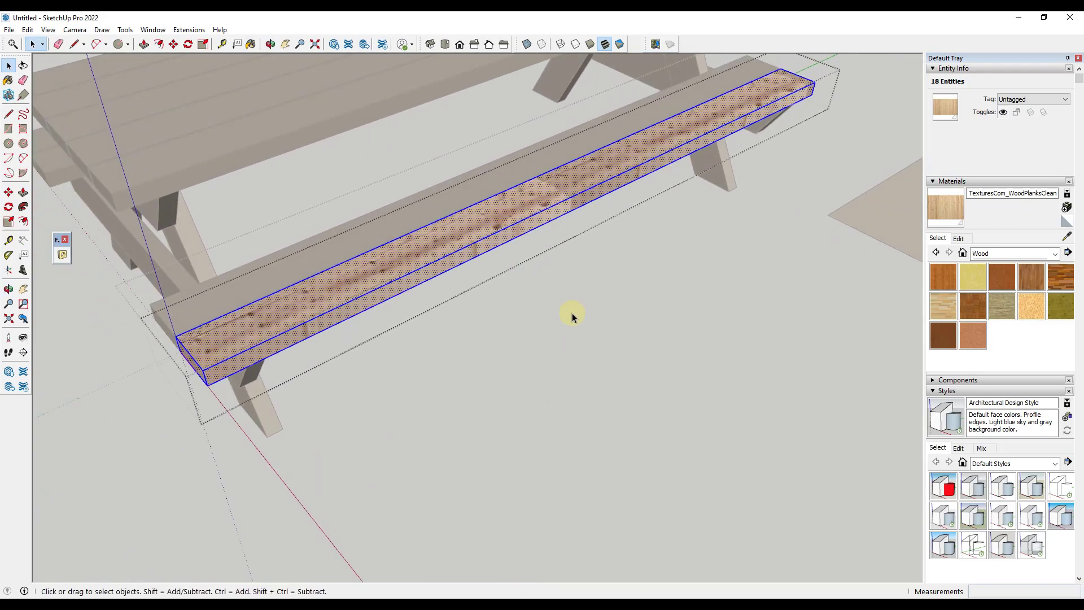
{"action": "double_click", "coordinate": [587, 322]}
{"action": "scroll", "coordinate": [540, 287], "scroll_direction": "down", "scroll_amount": 1}
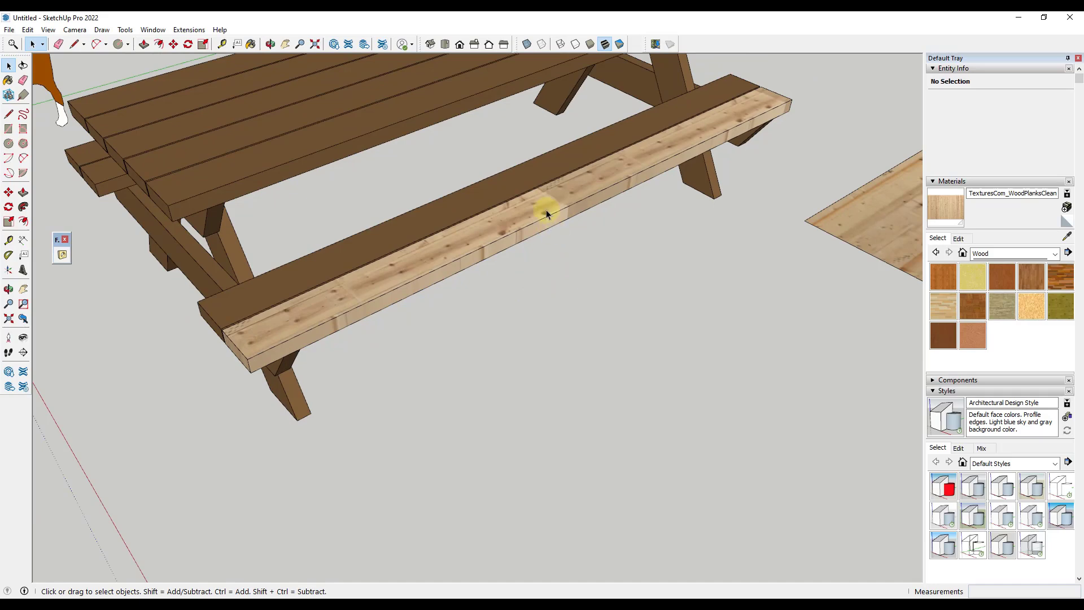
Examine the repeats, seams and grain direction of the wood texture on the seat plank and compare them with the image face.
{"action": "scroll", "coordinate": [547, 210], "scroll_direction": "up", "scroll_amount": 5}
{"action": "scroll", "coordinate": [565, 211], "scroll_direction": "up", "scroll_amount": 2}
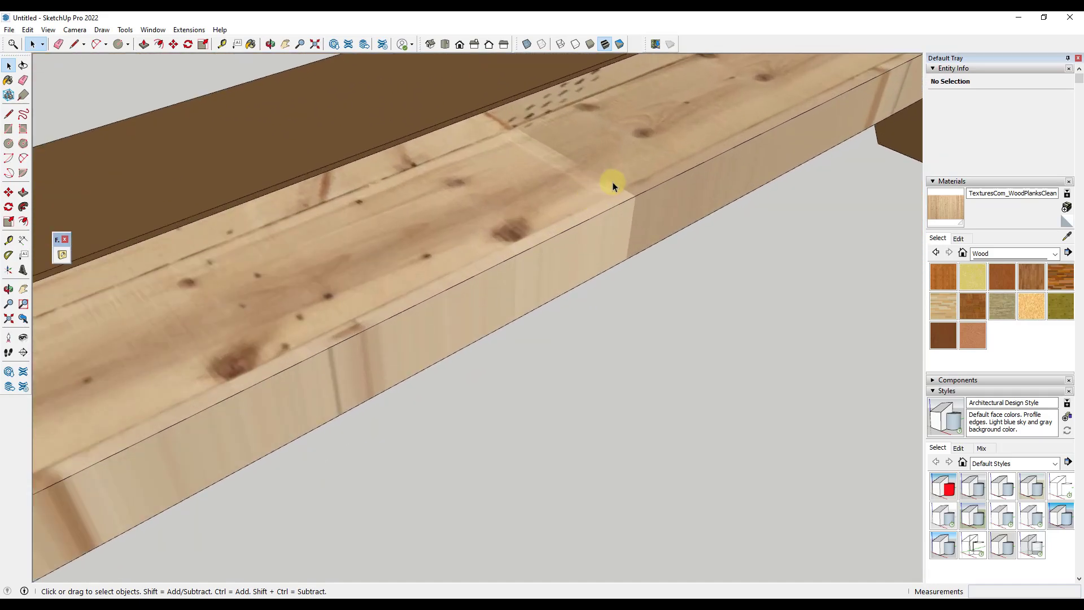
{"action": "scroll", "coordinate": [611, 182], "scroll_direction": "down", "scroll_amount": 8}
{"action": "middle_click_drag", "start_coordinate": [590, 181], "coordinate": [589, 184]}
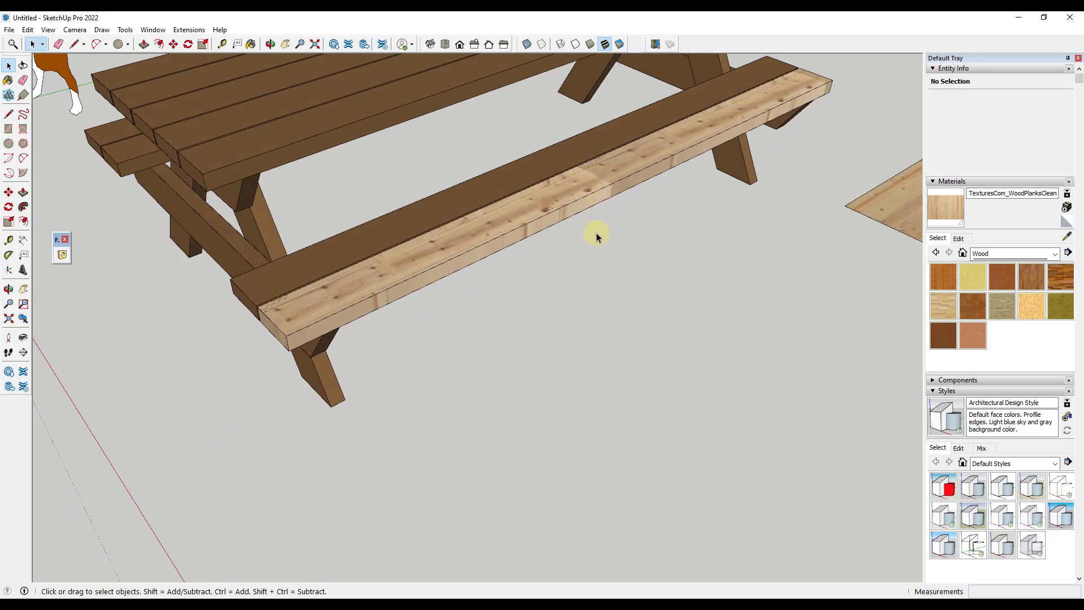
{"action": "scroll", "coordinate": [489, 303], "scroll_direction": "down", "scroll_amount": 5}
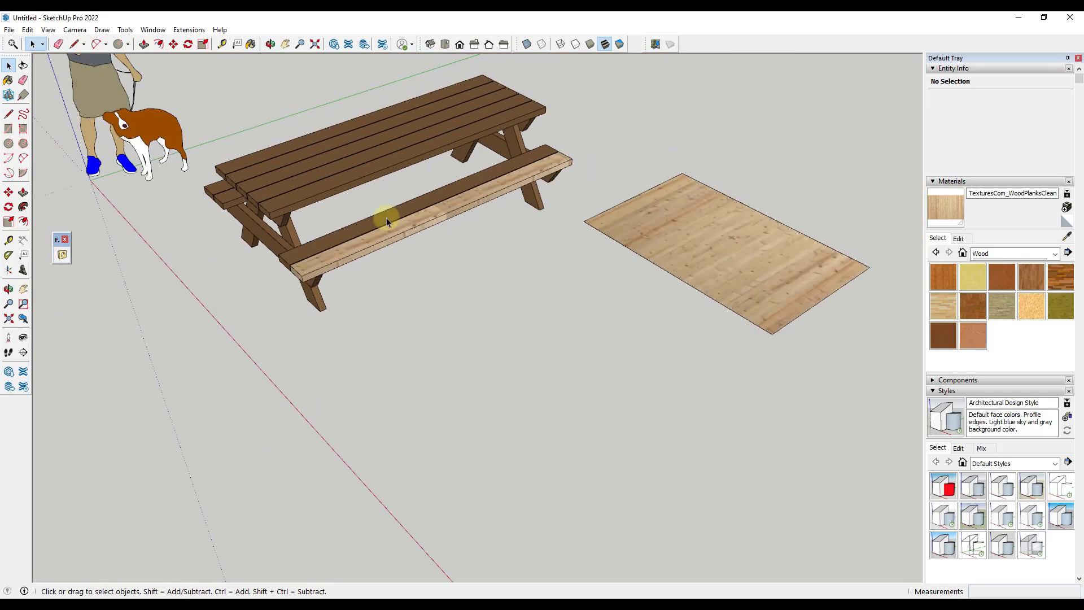
{"action": "scroll", "coordinate": [676, 228], "scroll_direction": "up", "scroll_amount": 6}
{"action": "middle_click_drag", "start_coordinate": [676, 228], "coordinate": [445, 404]}
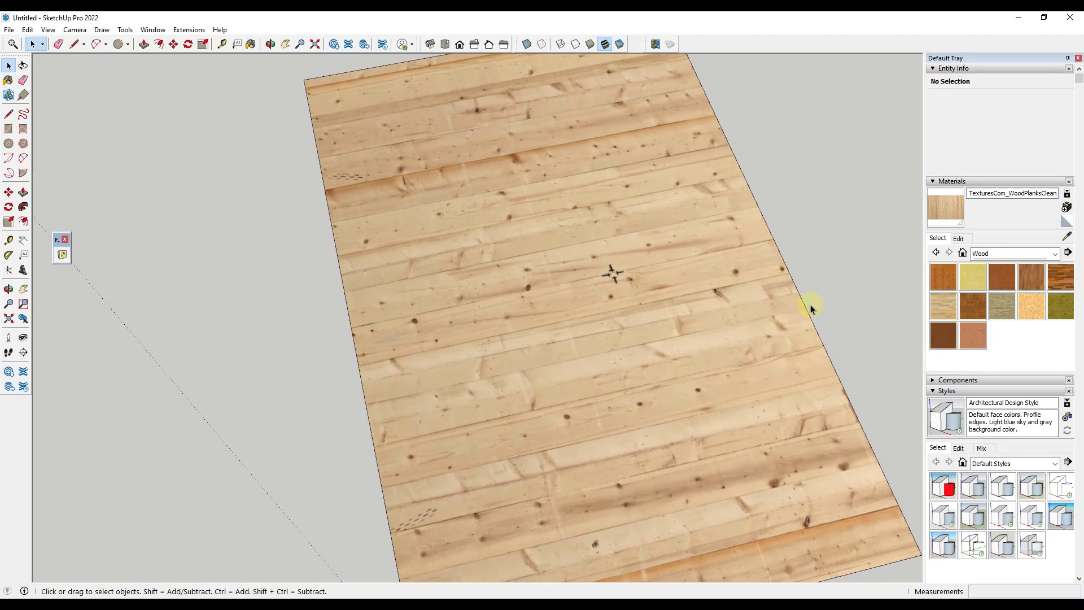
{"action": "scroll", "coordinate": [719, 361], "scroll_direction": "down", "scroll_amount": 5}
{"action": "scroll", "coordinate": [393, 217], "scroll_direction": "up", "scroll_amount": 4}
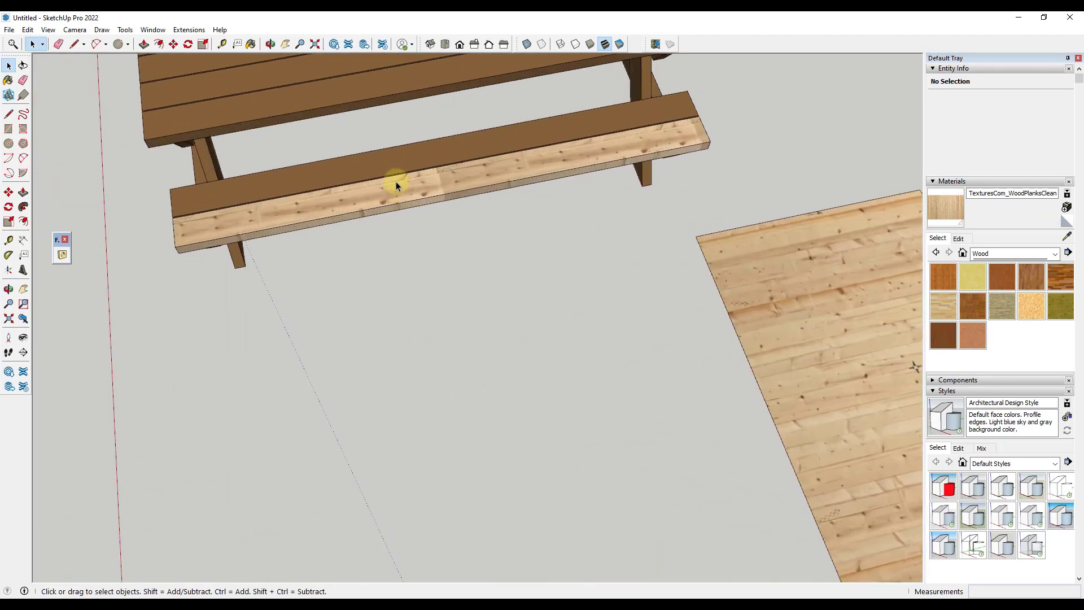
{"action": "scroll", "coordinate": [307, 225], "scroll_direction": "down", "scroll_amount": 4}
{"action": "scroll", "coordinate": [395, 208], "scroll_direction": "up", "scroll_amount": 6}
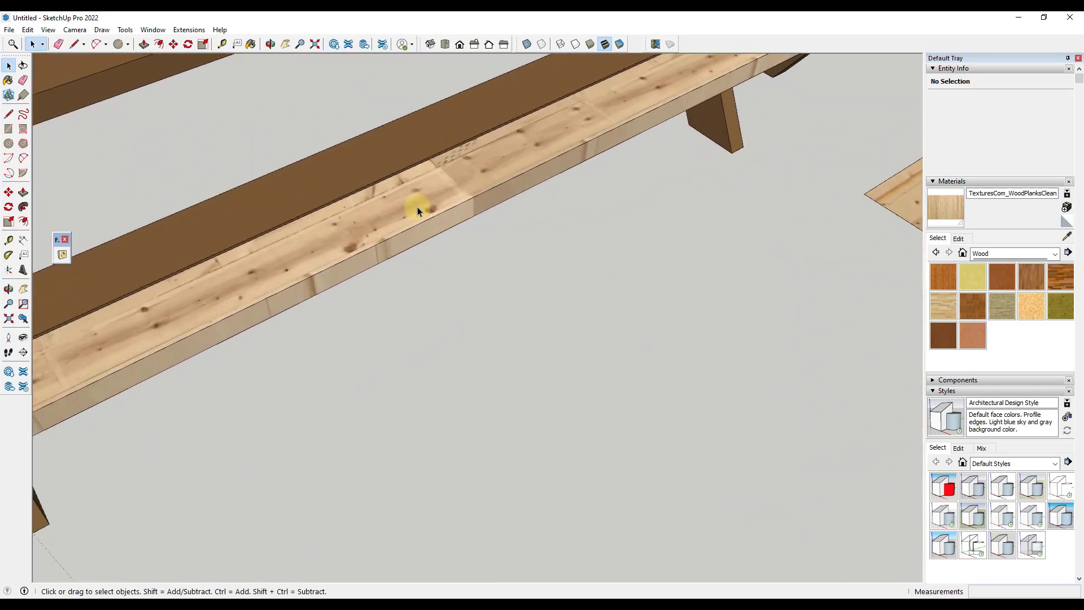
{"action": "scroll", "coordinate": [446, 180], "scroll_direction": "up", "scroll_amount": 2}
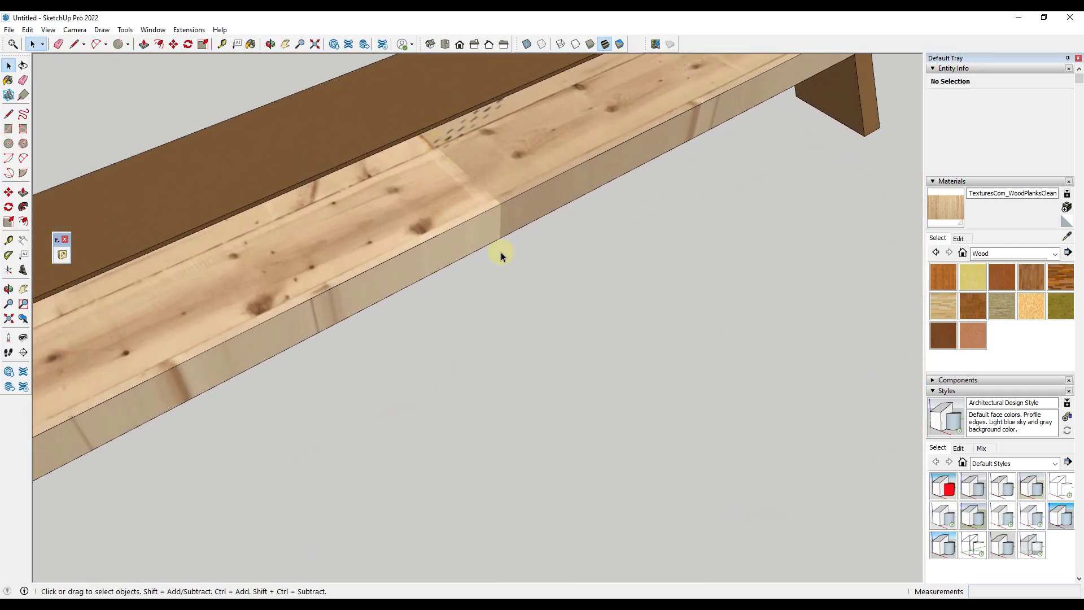
{"action": "scroll", "coordinate": [462, 189], "scroll_direction": "down", "scroll_amount": 6}
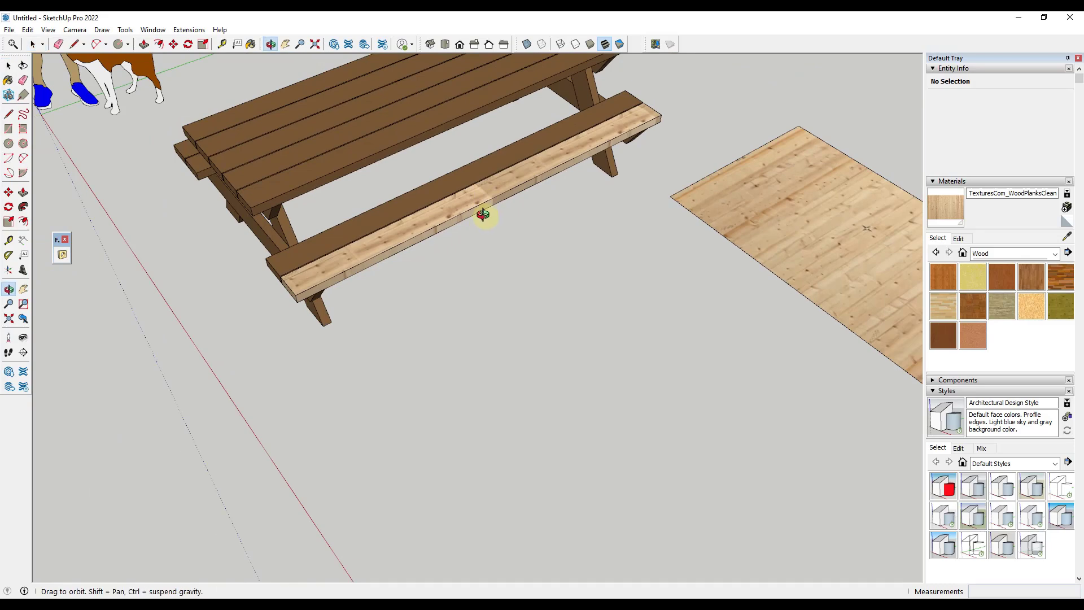
{"action": "scroll", "coordinate": [482, 223], "scroll_direction": "down", "scroll_amount": 1}
{"action": "key", "text": "space"}
{"action": "scroll", "coordinate": [309, 285], "scroll_direction": "up", "scroll_amount": 6}
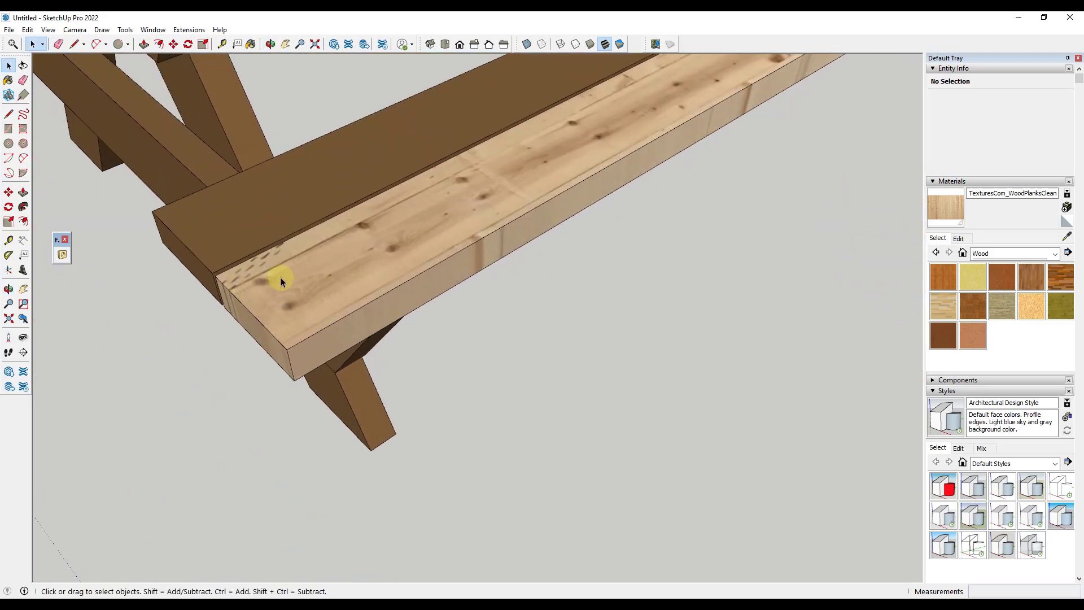
{"action": "scroll", "coordinate": [618, 130], "scroll_direction": "down", "scroll_amount": 8}
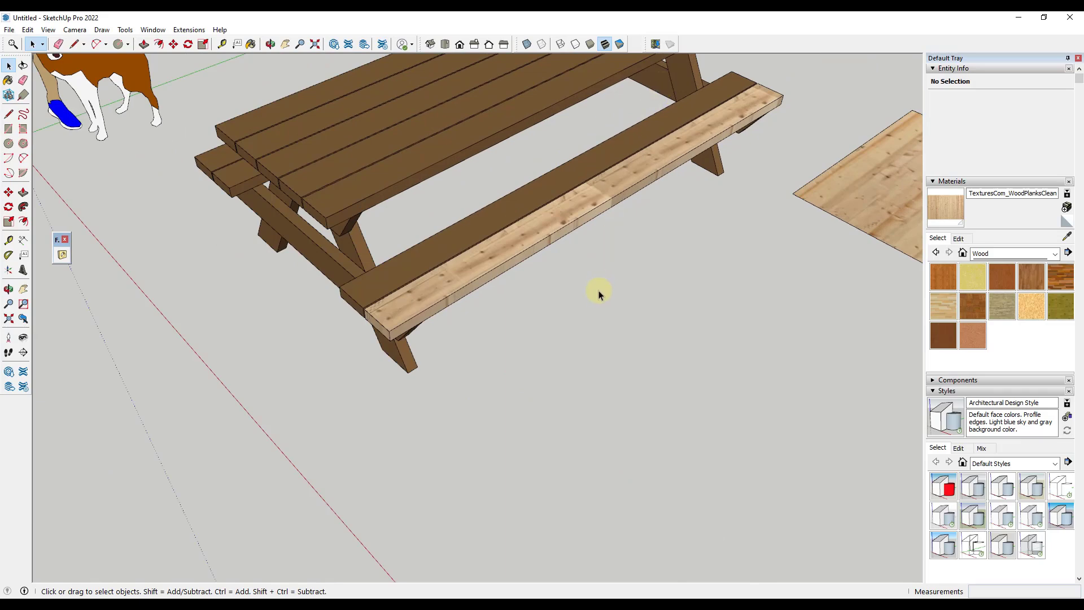
Reopen the outer seat plank for editing, select its top face, and turn off the Projected option of its texture.
{"action": "double_click", "coordinate": [458, 277]}
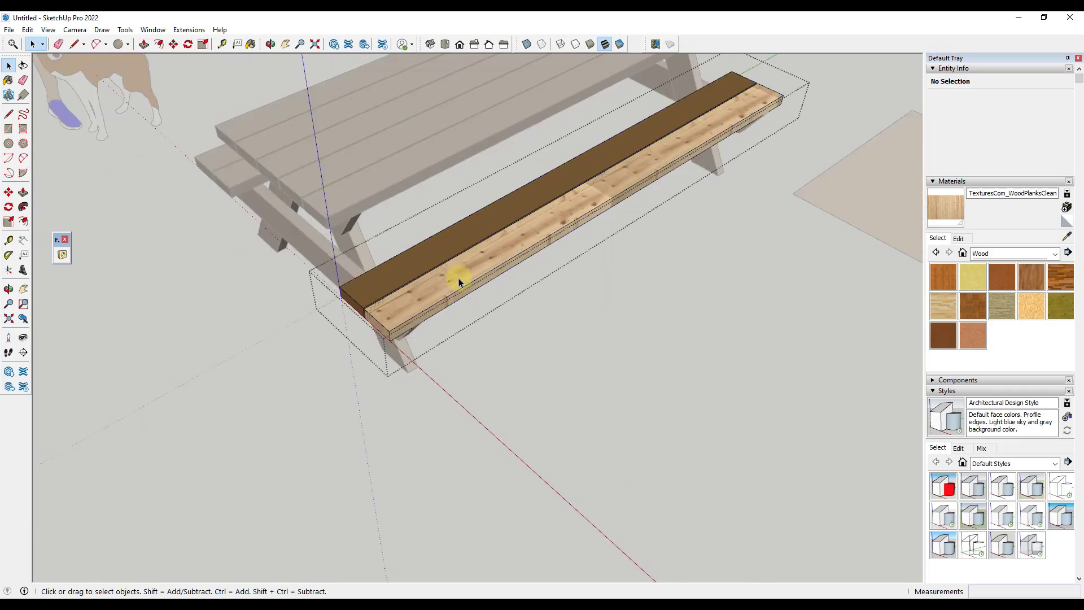
{"action": "left_click", "coordinate": [534, 246]}
{"action": "scroll", "coordinate": [594, 188], "scroll_direction": "up", "scroll_amount": 4}
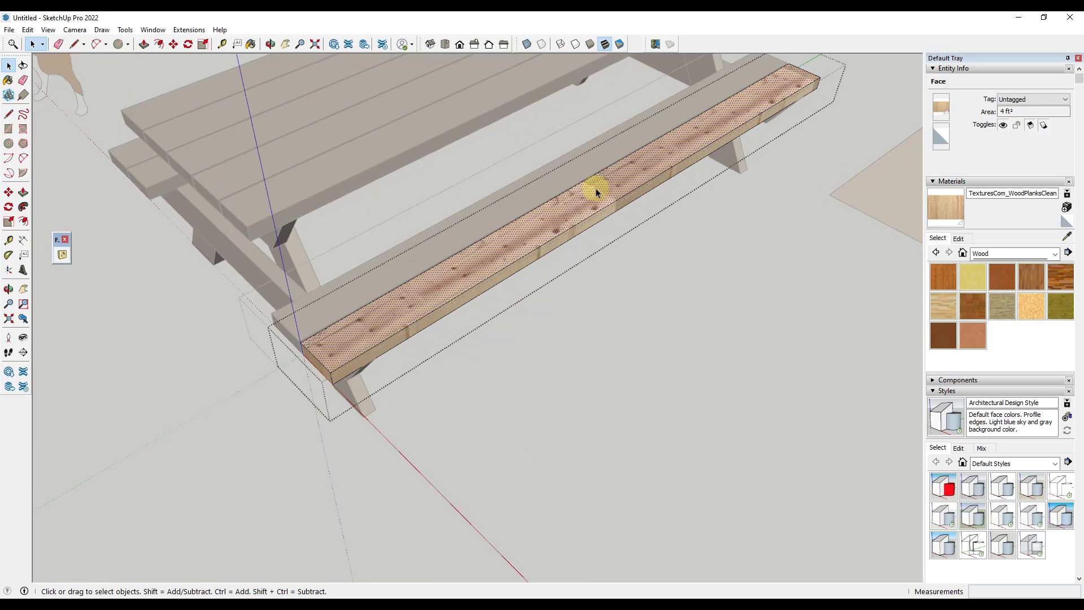
{"action": "right_click", "coordinate": [432, 293]}
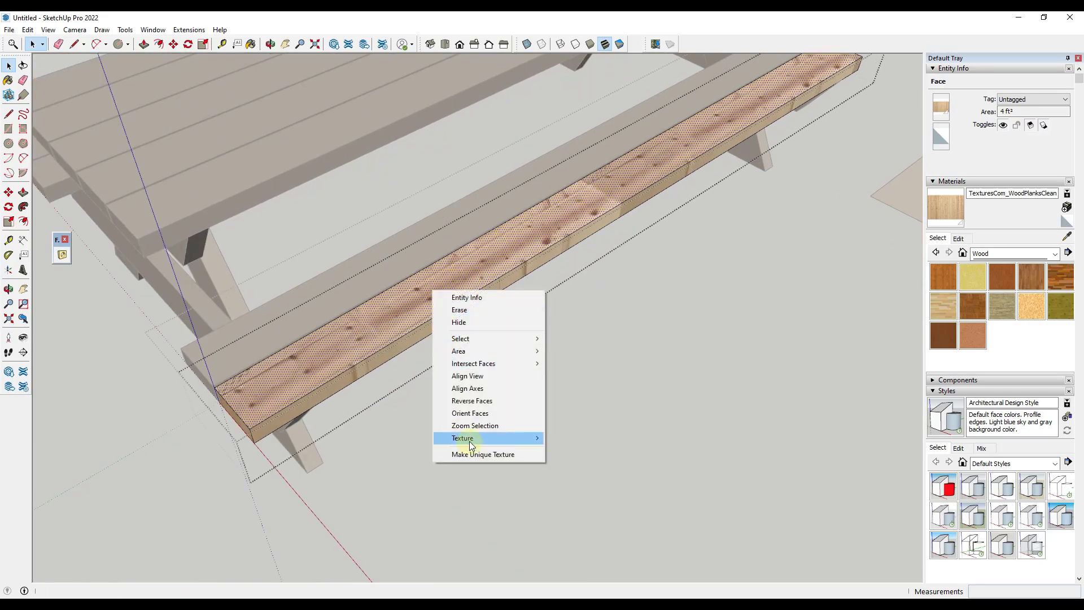
{"action": "mouse_move", "coordinate": [469, 439]}
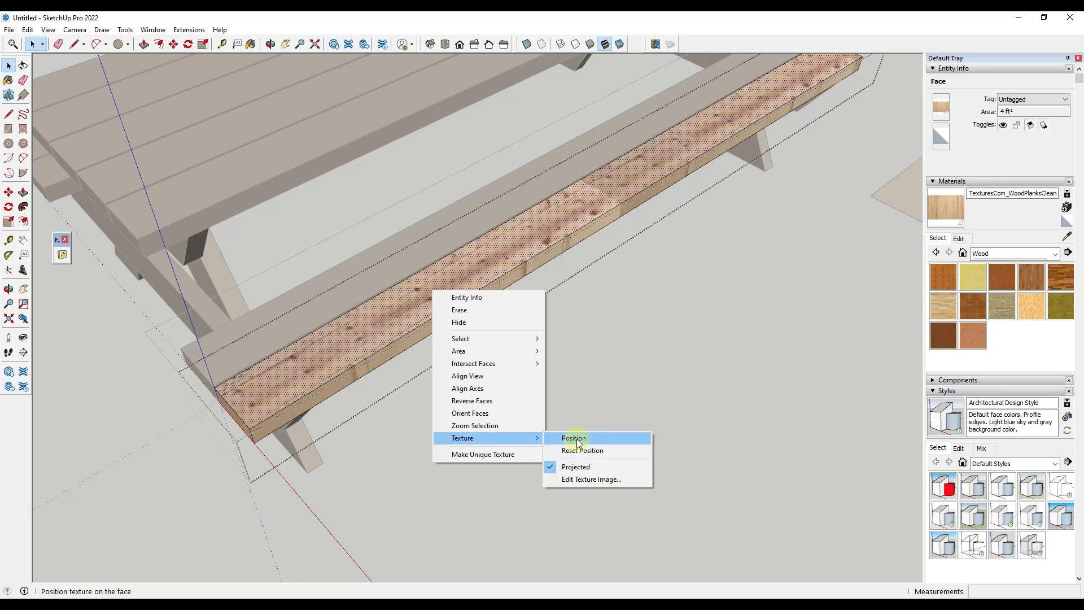
{"action": "left_click", "coordinate": [584, 472]}
Start positioning the texture on the plank's top face and shift it a short way along the plank's length.
{"action": "right_click", "coordinate": [390, 331]}
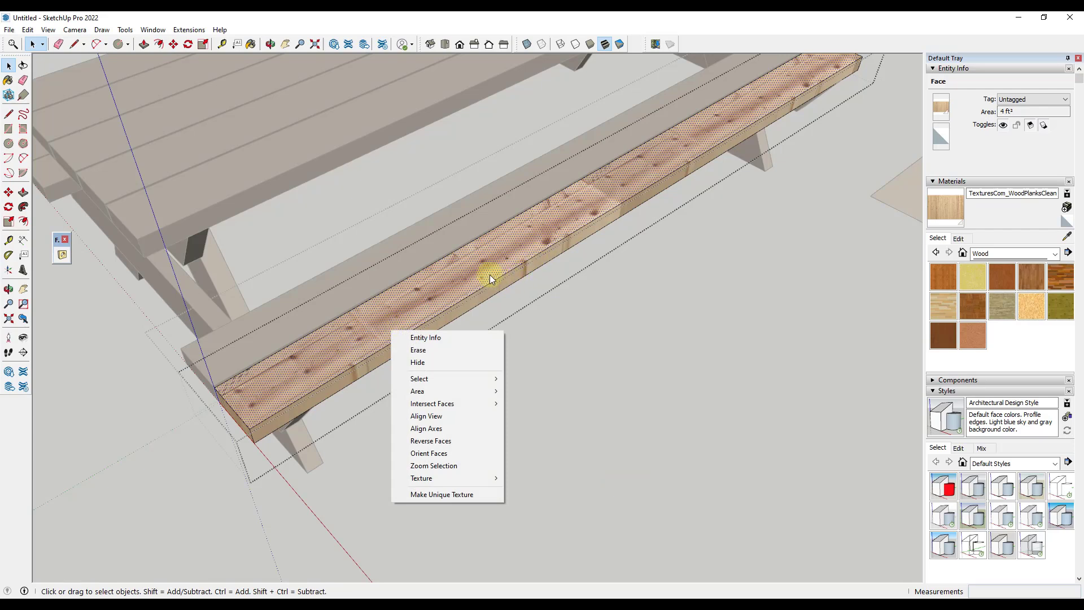
{"action": "mouse_move", "coordinate": [462, 480]}
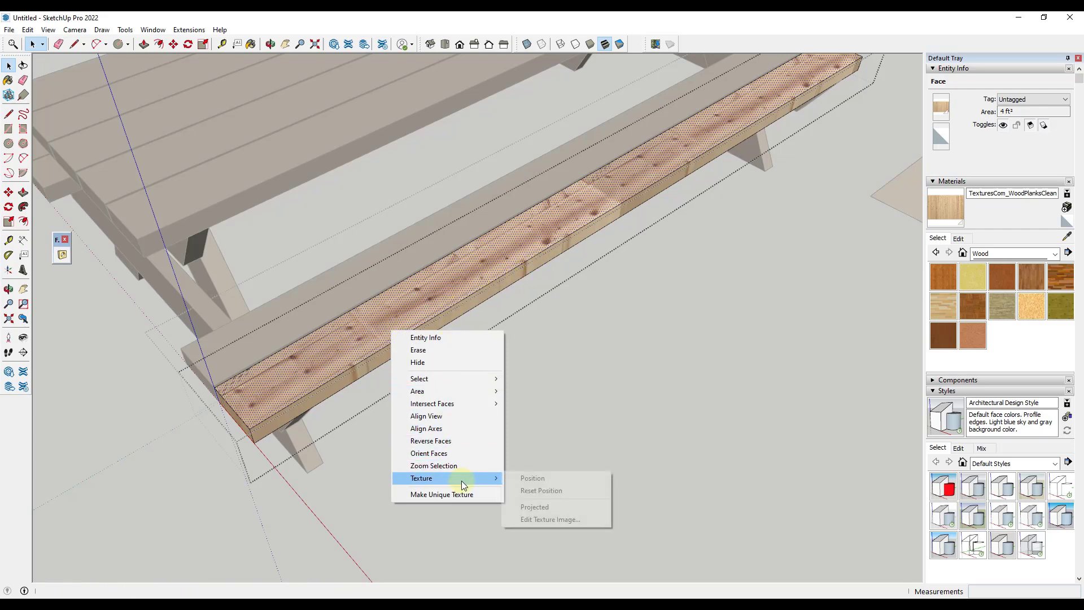
{"action": "left_click", "coordinate": [520, 477]}
{"action": "scroll", "coordinate": [350, 406], "scroll_direction": "down", "scroll_amount": 3}
{"action": "middle_click_drag", "start_coordinate": [387, 387], "coordinate": [435, 407]}
{"action": "scroll", "coordinate": [394, 377], "scroll_direction": "up", "scroll_amount": 5}
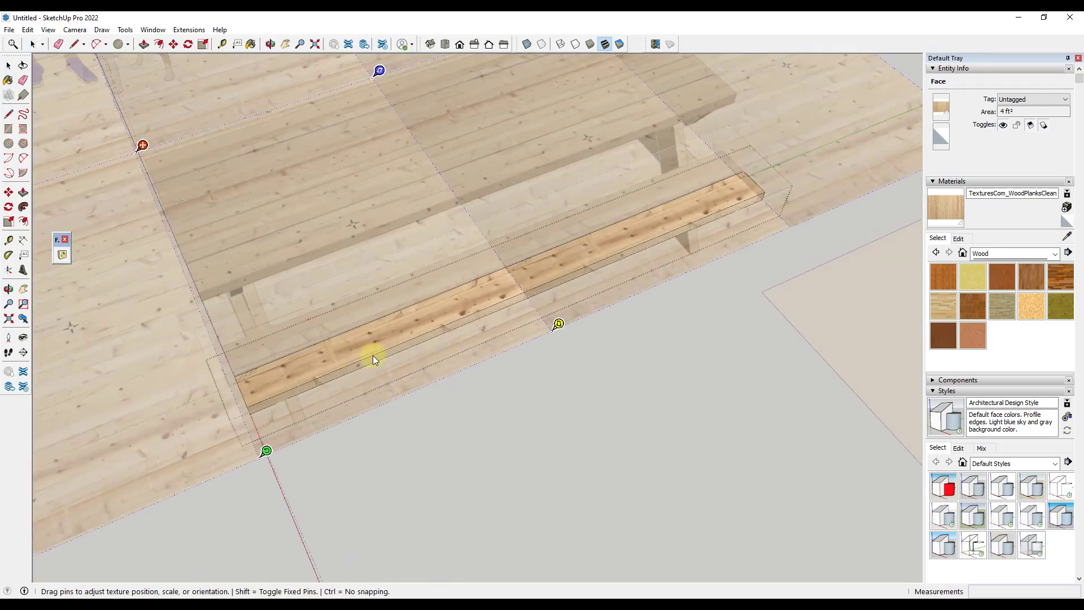
{"action": "left_click_drag", "start_coordinate": [337, 350], "coordinate": [371, 337]}
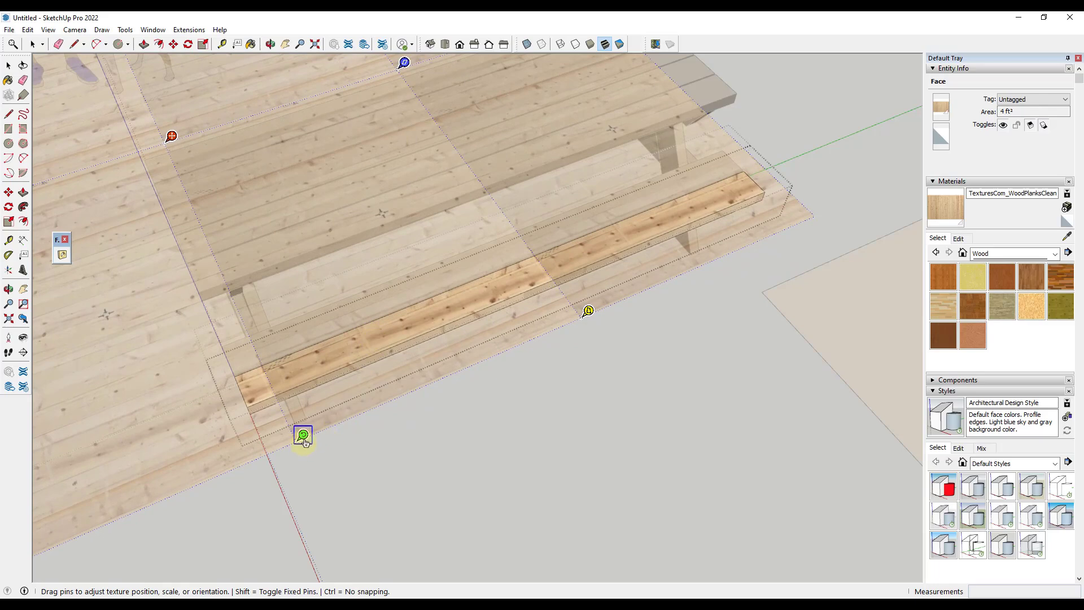
{"action": "mouse_move", "coordinate": [303, 438]}
{"action": "left_mouse_down"}
{"action": "mouse_move", "coordinate": [330, 496]}
{"action": "mouse_move", "coordinate": [298, 439]}
{"action": "left_mouse_up"}
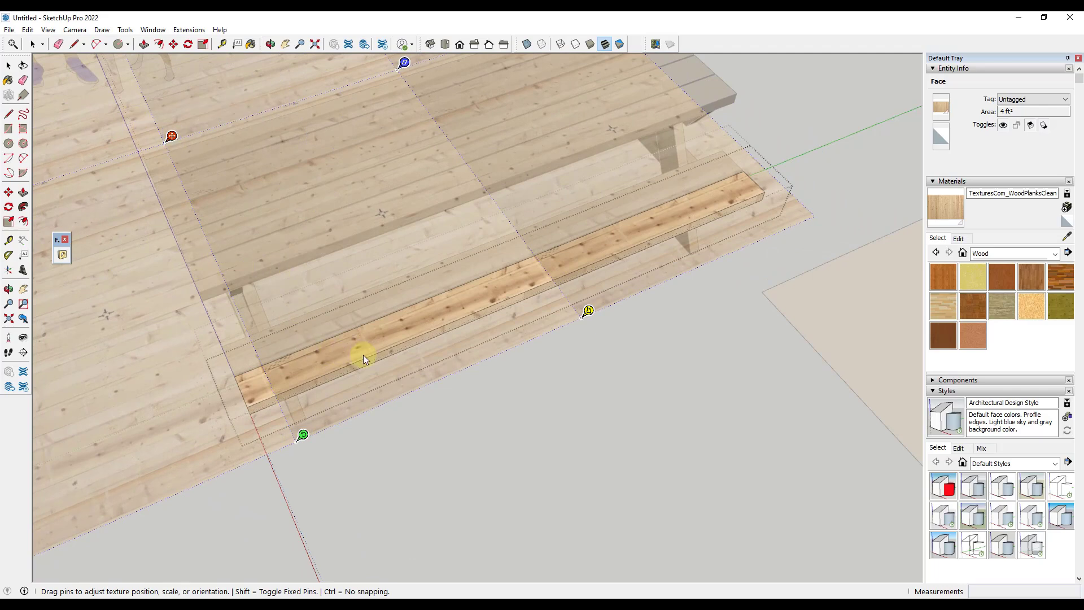
Shift the texture across the top face to align a single board of the image with the seat plank.
{"action": "scroll", "coordinate": [377, 352], "scroll_direction": "up", "scroll_amount": 2}
{"action": "right_click", "coordinate": [340, 347]}
{"action": "left_click", "coordinate": [488, 296]}
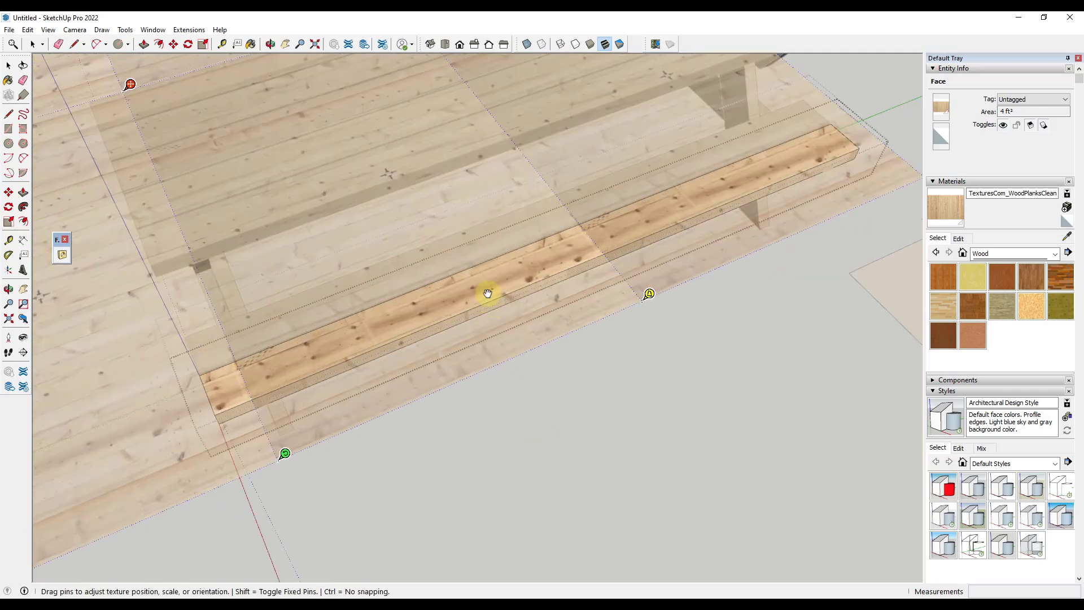
{"action": "mouse_move", "coordinate": [497, 292]}
{"action": "left_mouse_down"}
{"action": "mouse_move", "coordinate": [518, 277]}
{"action": "mouse_move", "coordinate": [506, 279]}
{"action": "left_mouse_up"}
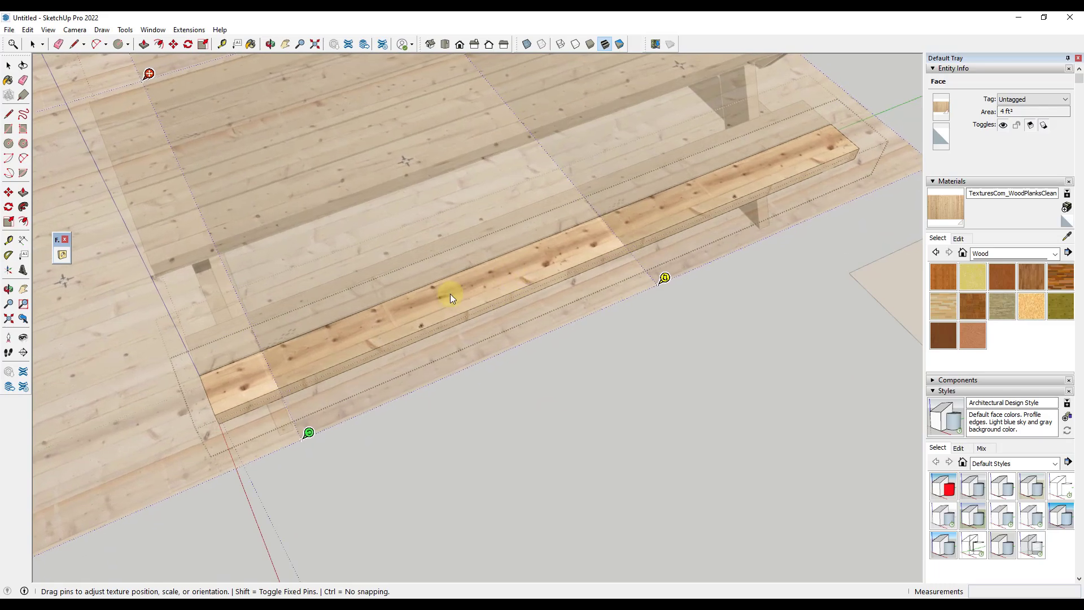
{"action": "left_click_drag", "start_coordinate": [336, 353], "coordinate": [317, 337]}
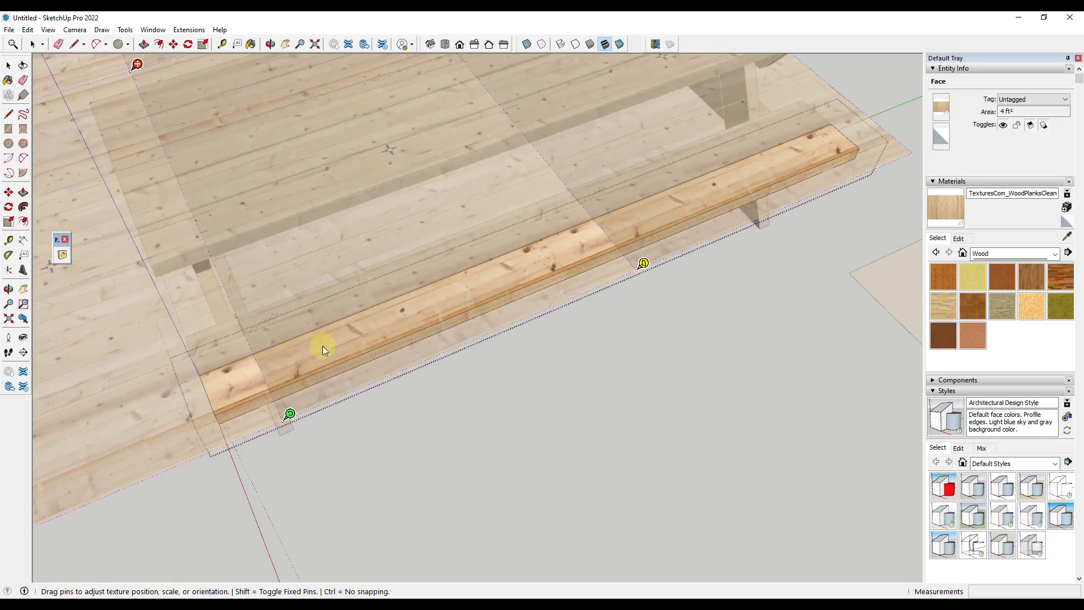
Turn off Fixed Pins for the top-face texture and relocate two pins to the near-end corners of the image board lying on the plank.
{"action": "right_click", "coordinate": [345, 346]}
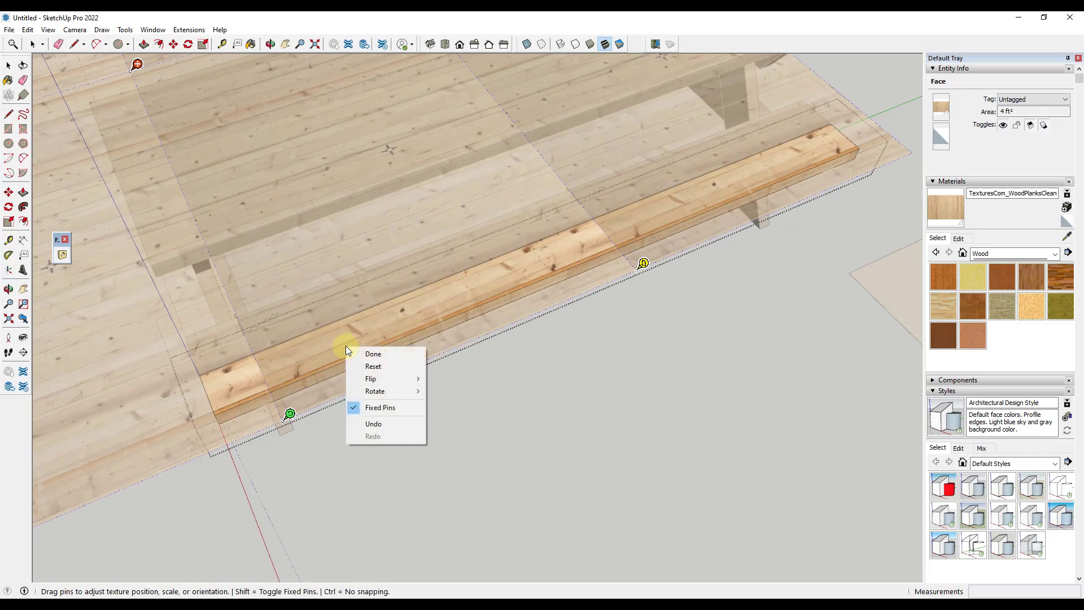
{"action": "left_click", "coordinate": [379, 412]}
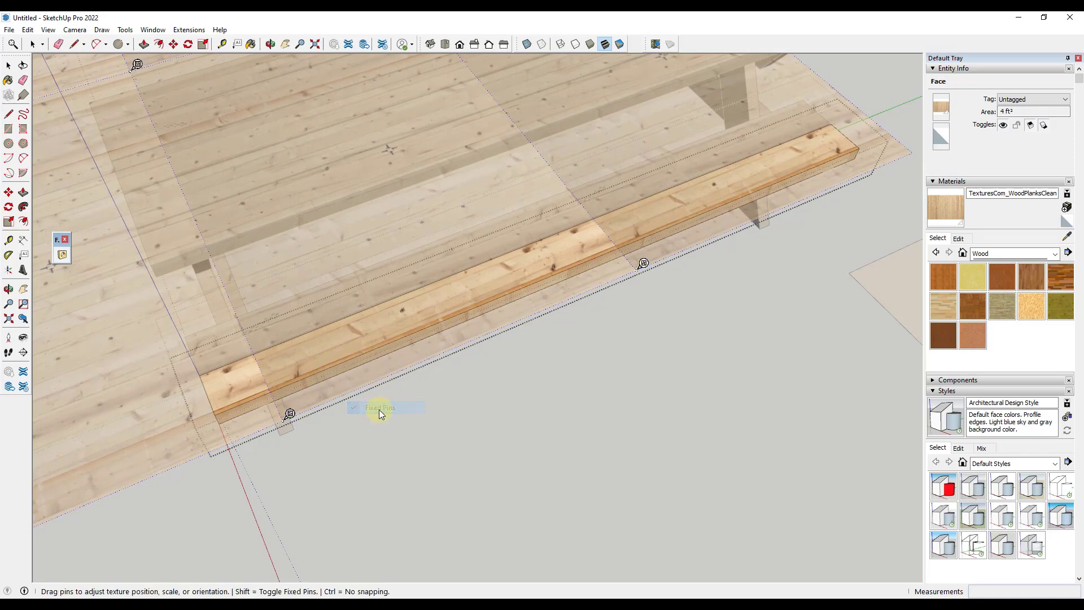
{"action": "left_click_drag", "start_coordinate": [145, 67], "coordinate": [244, 312]}
{"action": "scroll", "coordinate": [245, 314], "scroll_direction": "up", "scroll_amount": 6}
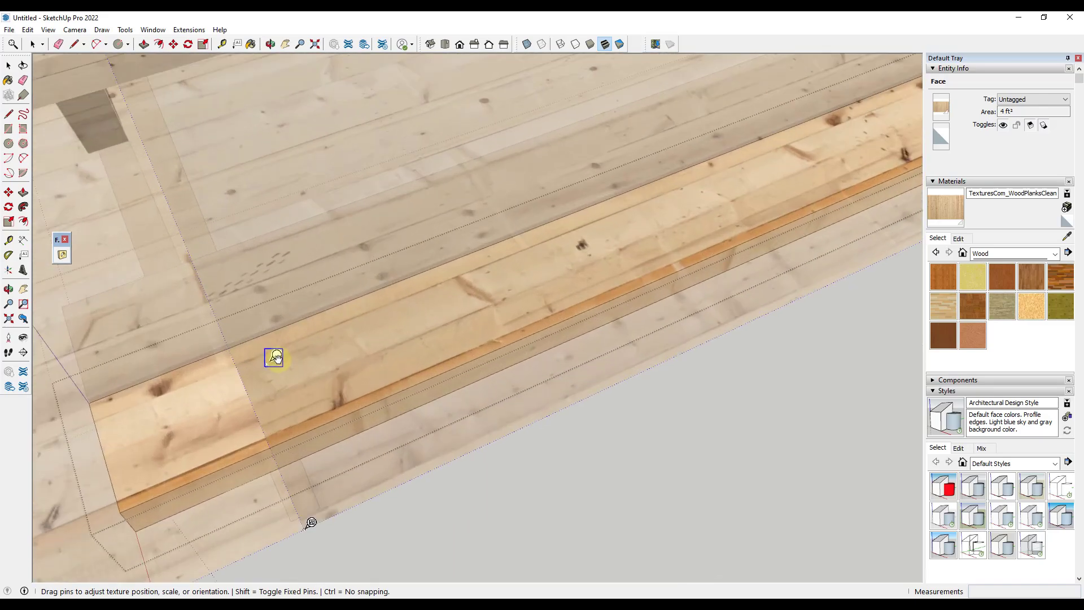
{"action": "scroll", "coordinate": [229, 381], "scroll_direction": "up", "scroll_amount": 1}
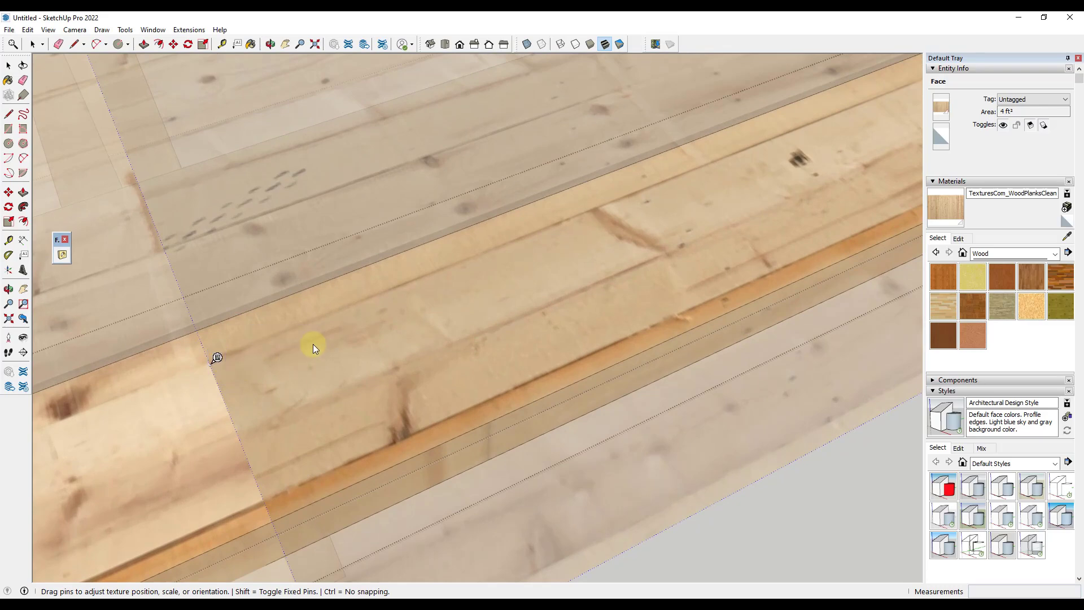
{"action": "scroll", "coordinate": [313, 344], "scroll_direction": "down", "scroll_amount": 2}
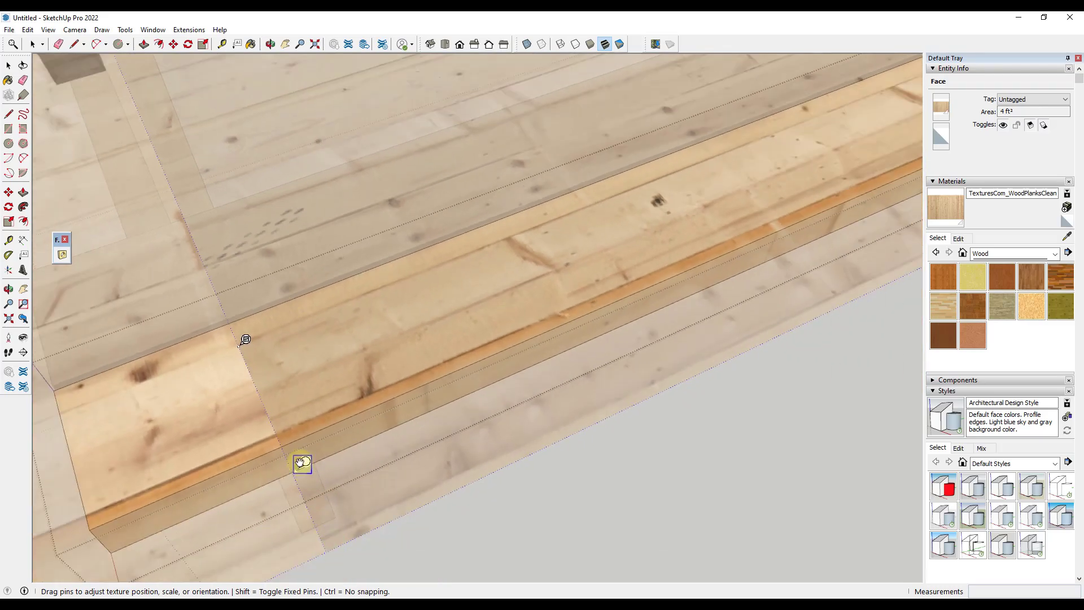
{"action": "left_click", "coordinate": [278, 420]}
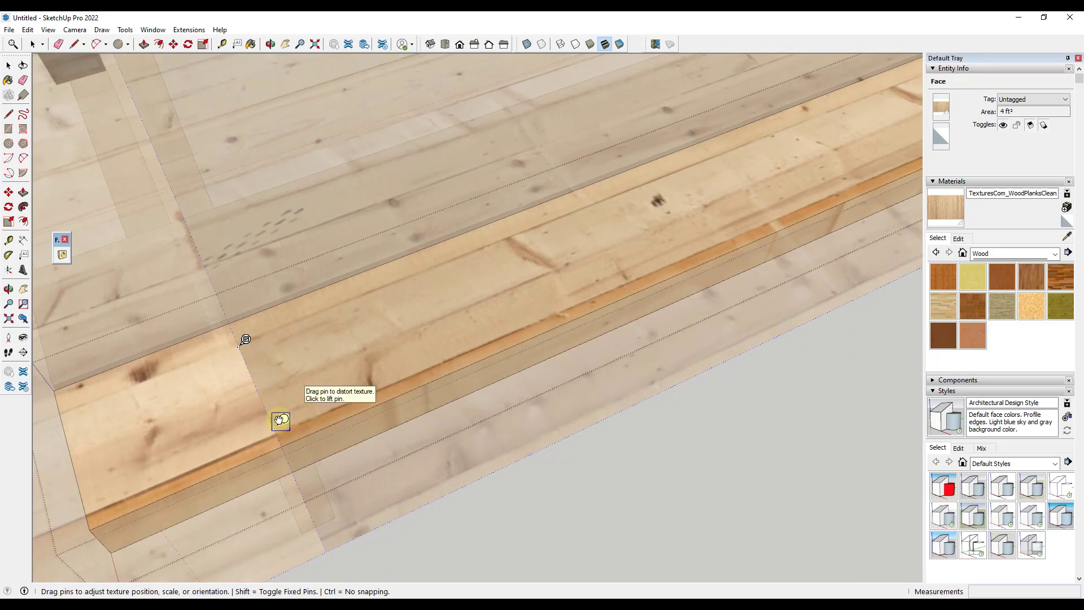
{"action": "scroll", "coordinate": [280, 420], "scroll_direction": "up", "scroll_amount": 3}
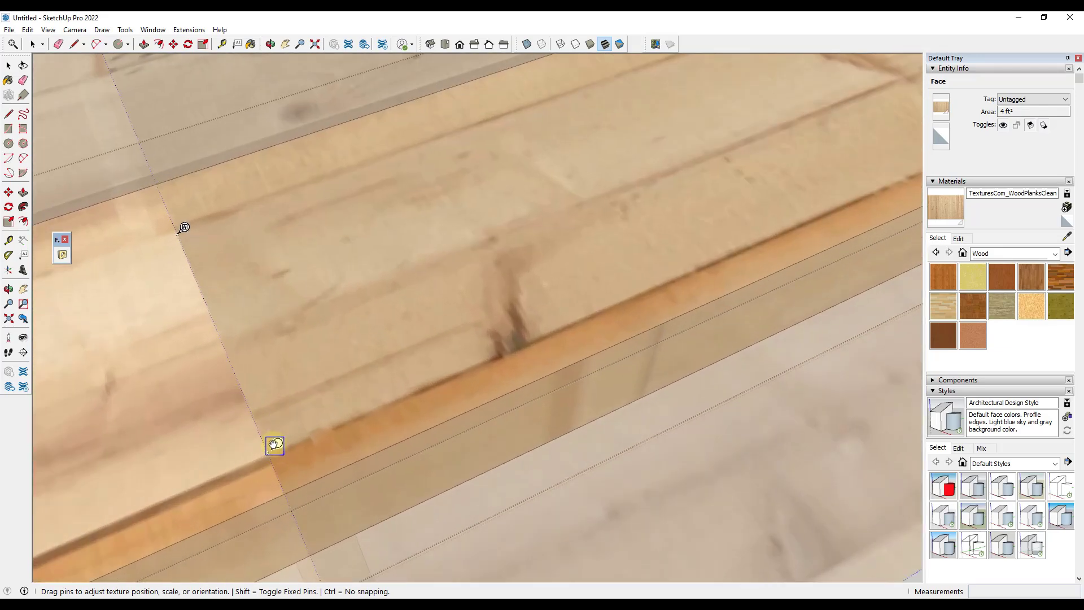
{"action": "scroll", "coordinate": [274, 444], "scroll_direction": "down", "scroll_amount": 5}
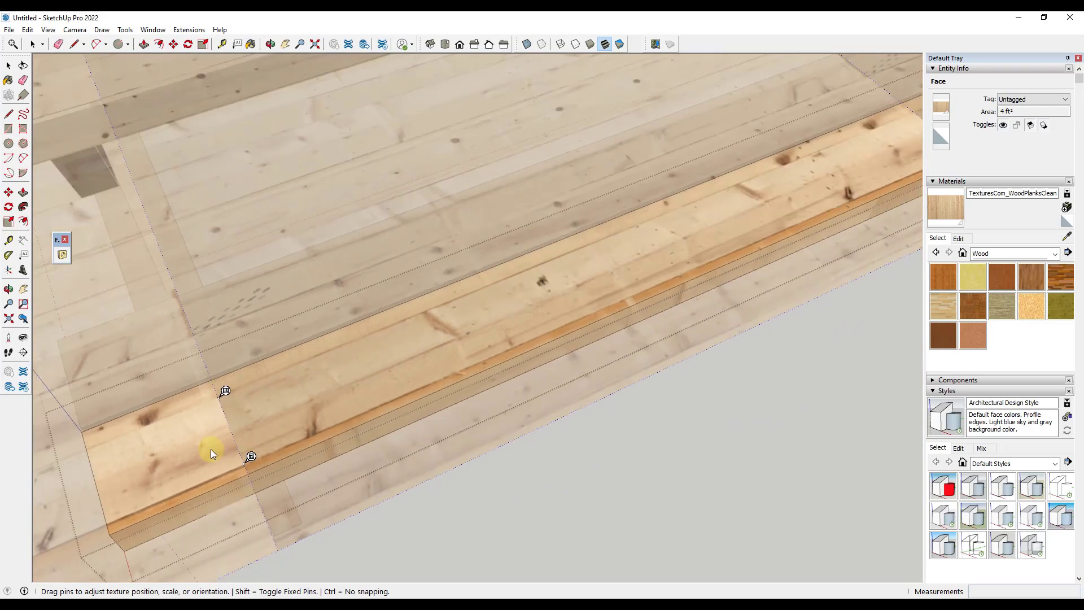
Relocate the remaining two pins to the corners at the far end of the same image board.
{"action": "scroll", "coordinate": [624, 314], "scroll_direction": "up", "scroll_amount": 3}
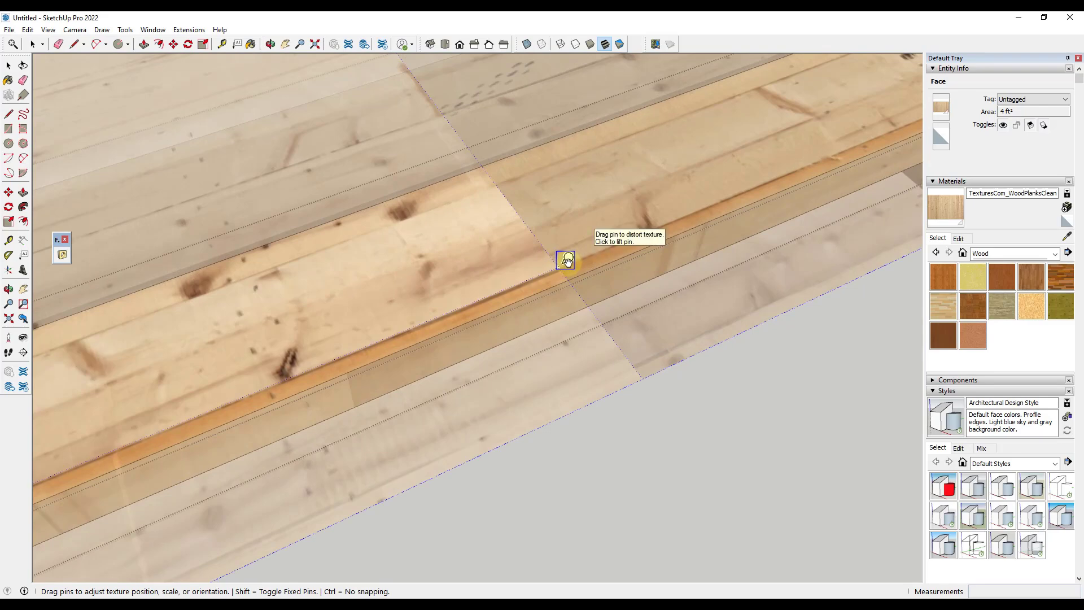
{"action": "scroll", "coordinate": [601, 300], "scroll_direction": "down", "scroll_amount": 2}
{"action": "scroll", "coordinate": [580, 274], "scroll_direction": "down", "scroll_amount": 3}
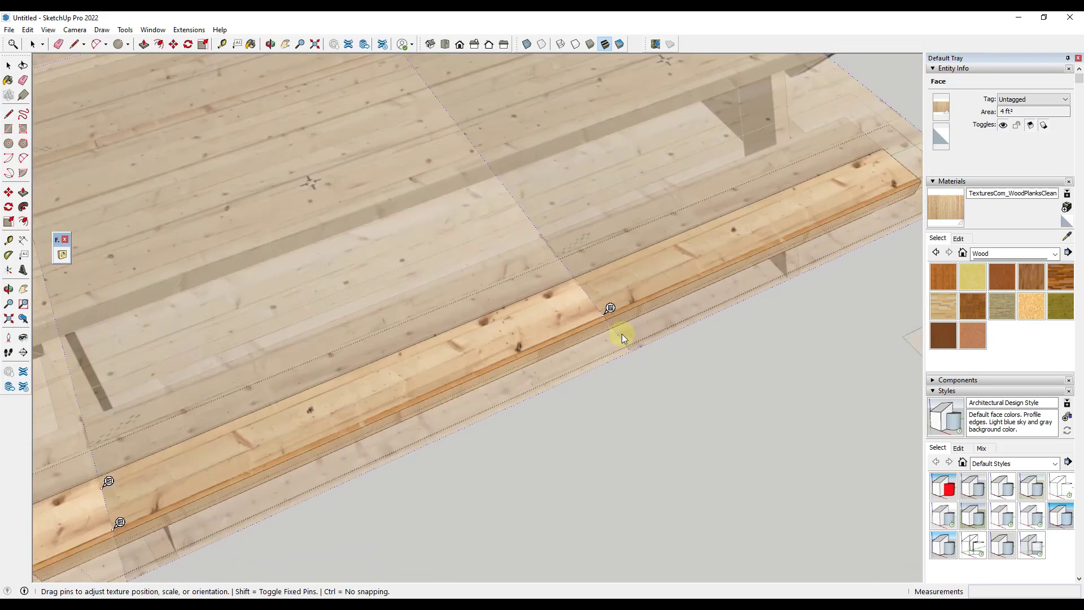
{"action": "scroll", "coordinate": [587, 299], "scroll_direction": "up", "scroll_amount": 6}
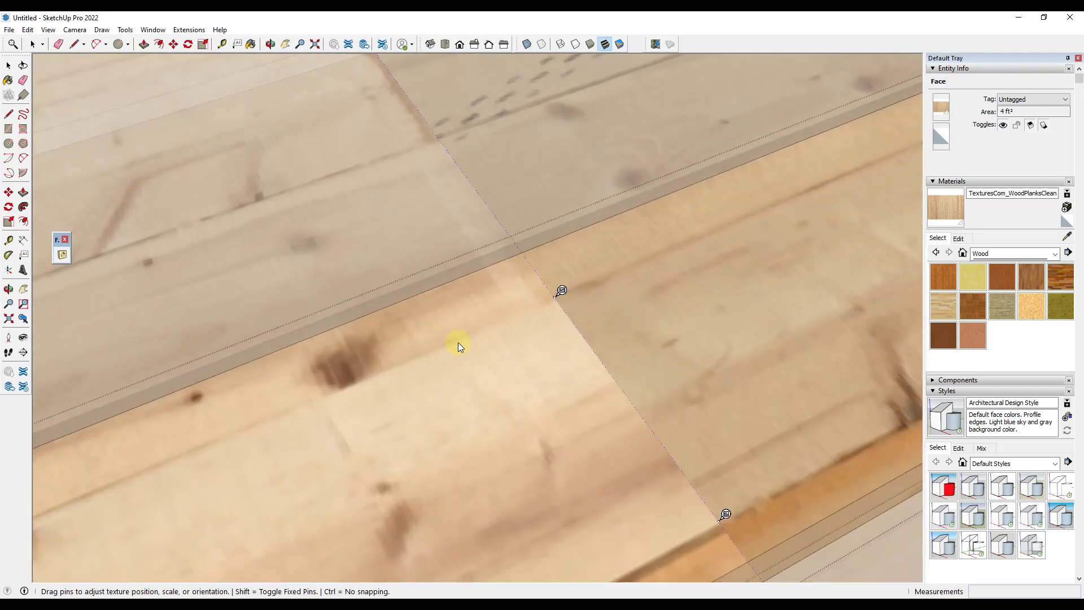
{"action": "scroll", "coordinate": [514, 341], "scroll_direction": "down", "scroll_amount": 5}
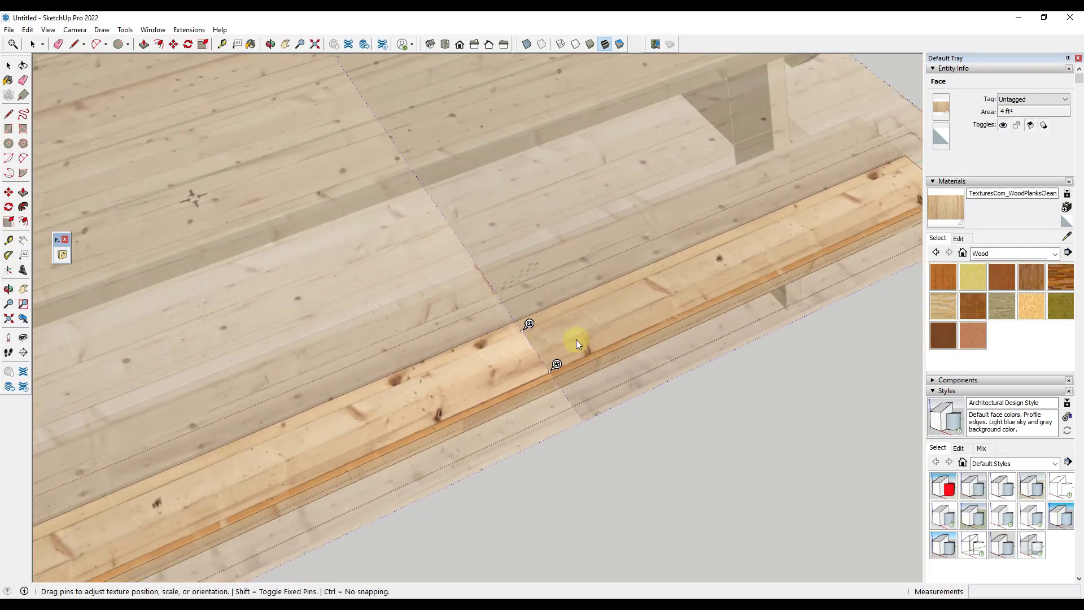
{"action": "scroll", "coordinate": [511, 337], "scroll_direction": "down", "scroll_amount": 5}
Stretch the texture by moving its two near-end pins onto the near corners of the plank's top face.
{"action": "scroll", "coordinate": [344, 423], "scroll_direction": "up", "scroll_amount": 6}
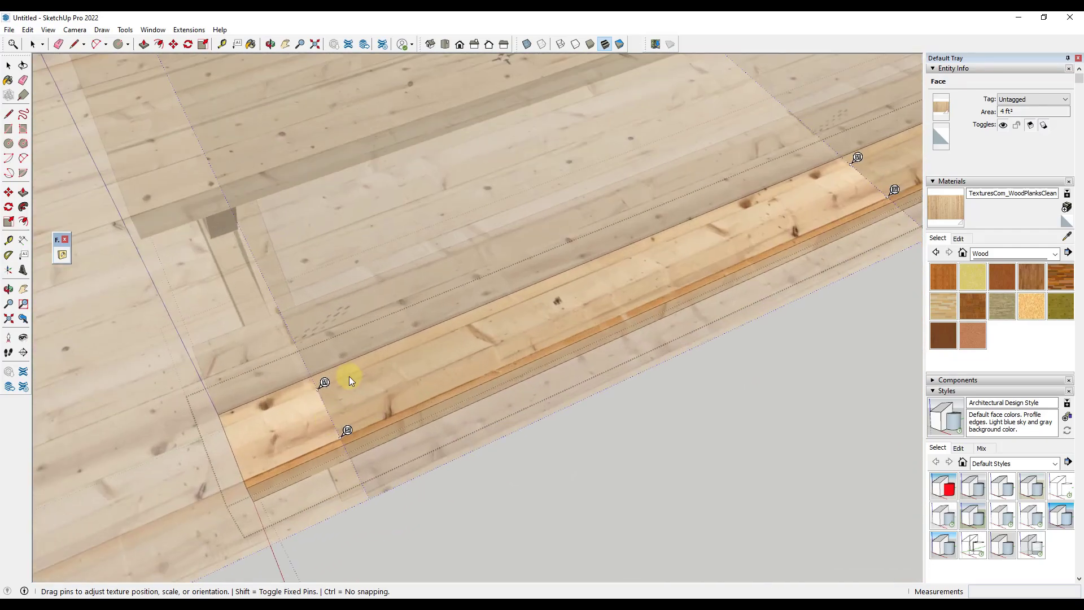
{"action": "scroll", "coordinate": [350, 377], "scroll_direction": "down", "scroll_amount": 1}
{"action": "left_click_drag", "start_coordinate": [317, 386], "coordinate": [238, 406]}
{"action": "left_click_drag", "start_coordinate": [347, 428], "coordinate": [262, 474]}
{"action": "scroll", "coordinate": [483, 309], "scroll_direction": "down", "scroll_amount": 1}
{"action": "scroll", "coordinate": [484, 308], "scroll_direction": "down", "scroll_amount": 3}
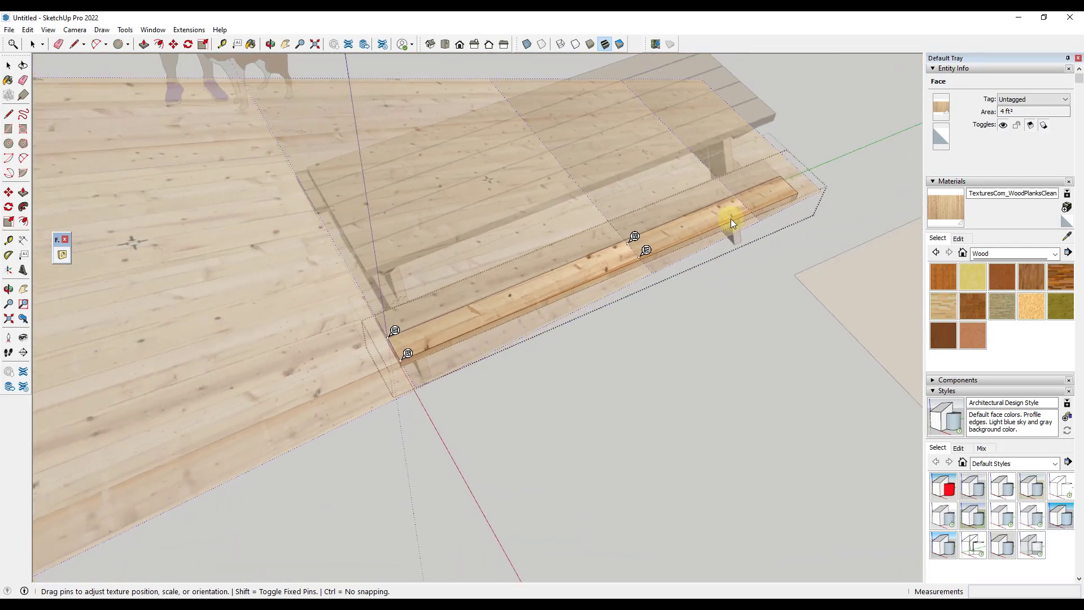
Stretch the texture's two far-end pins onto the far corners of the plank's top face and finish the positioning.
{"action": "scroll", "coordinate": [701, 230], "scroll_direction": "up", "scroll_amount": 3}
{"action": "left_click_drag", "start_coordinate": [557, 288], "coordinate": [862, 155]}
{"action": "left_click_drag", "start_coordinate": [538, 261], "coordinate": [818, 138]}
{"action": "scroll", "coordinate": [700, 179], "scroll_direction": "down", "scroll_amount": 3}
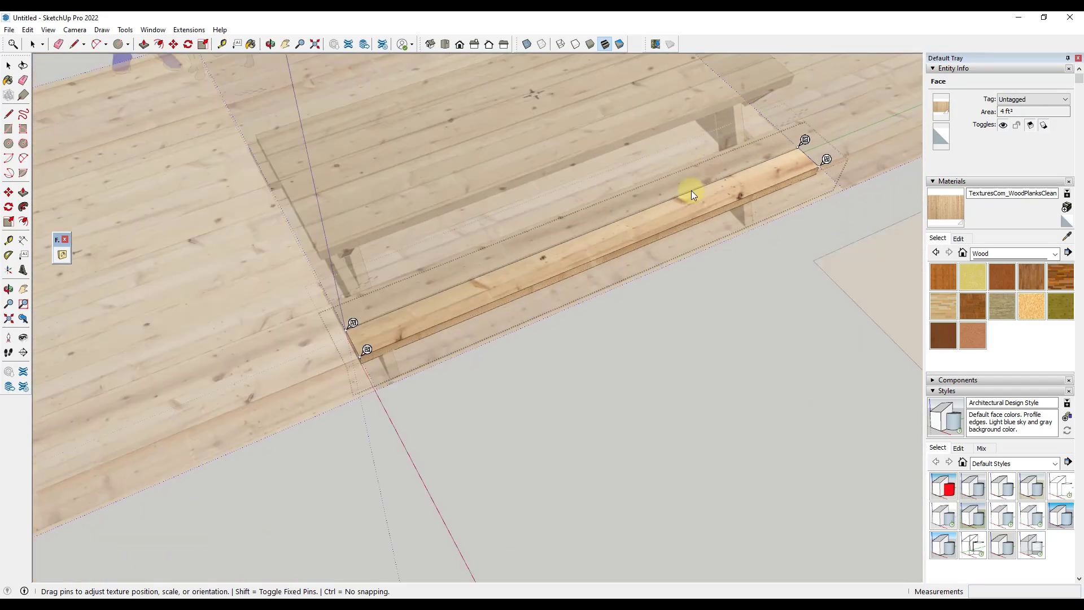
{"action": "key", "text": "Return"}
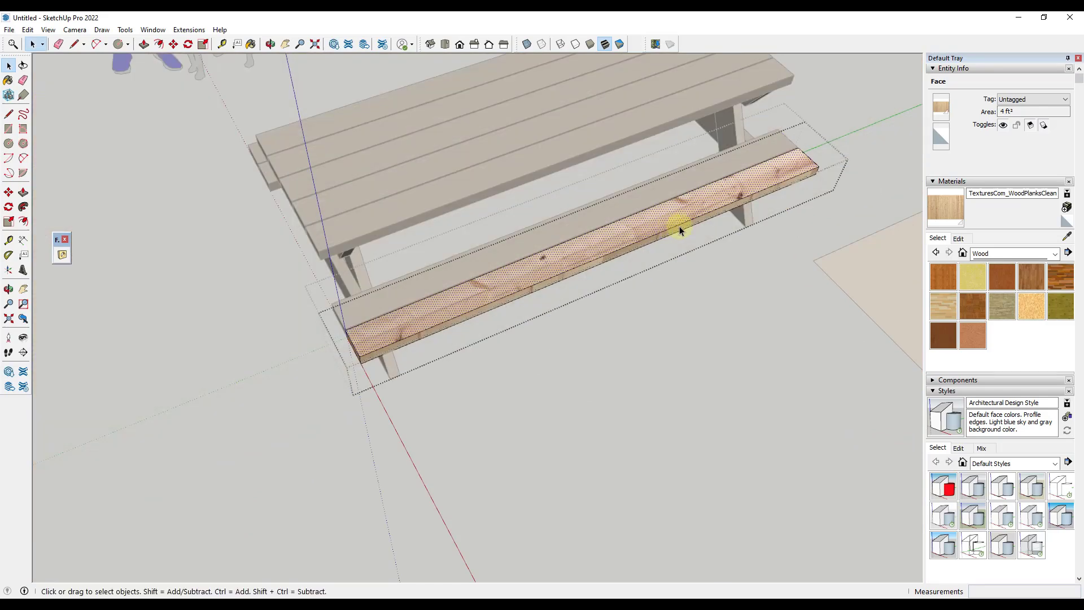
{"action": "left_click", "coordinate": [653, 366]}
Select the plank's long front edge face, sample the material from the top face, and paint it onto the front edge.
{"action": "middle_click_drag", "start_coordinate": [654, 285], "coordinate": [460, 271]}
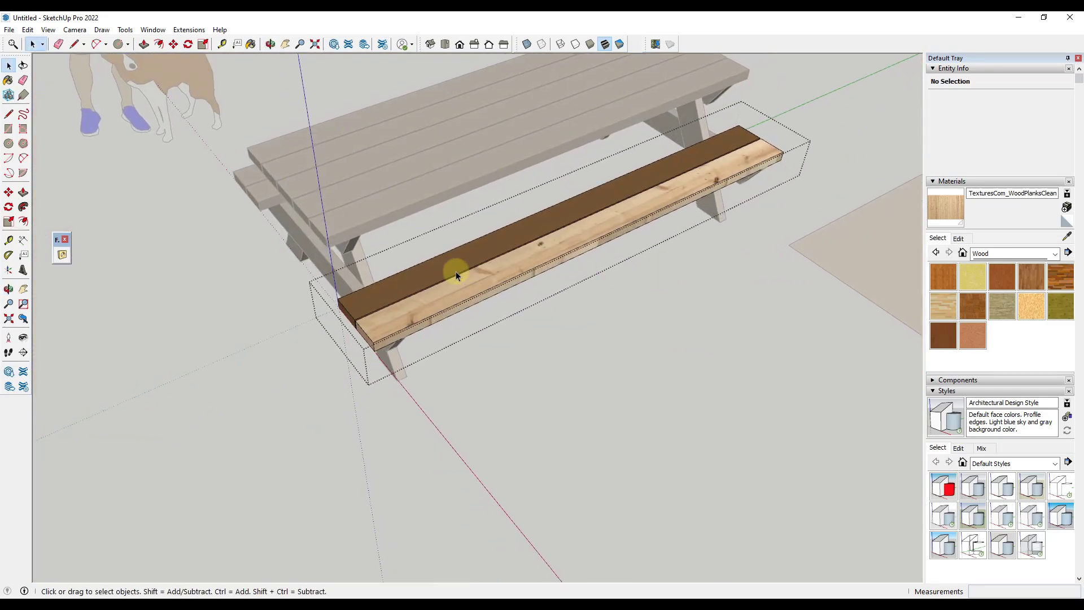
{"action": "scroll", "coordinate": [484, 304], "scroll_direction": "up", "scroll_amount": 5}
{"action": "scroll", "coordinate": [497, 276], "scroll_direction": "down", "scroll_amount": 5}
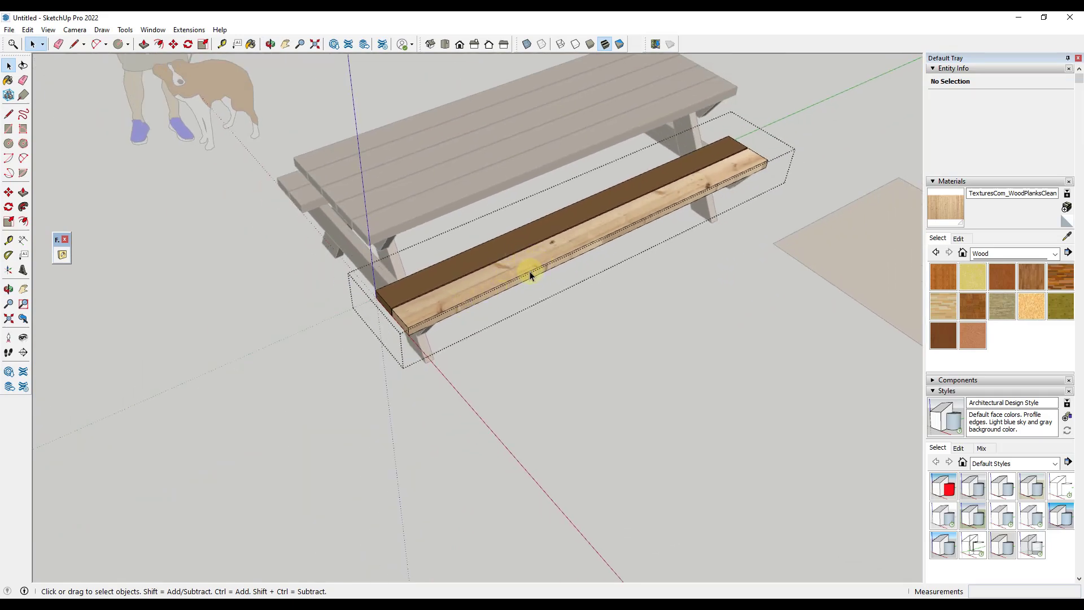
{"action": "scroll", "coordinate": [529, 273], "scroll_direction": "up", "scroll_amount": 3}
{"action": "left_click", "coordinate": [534, 279]}
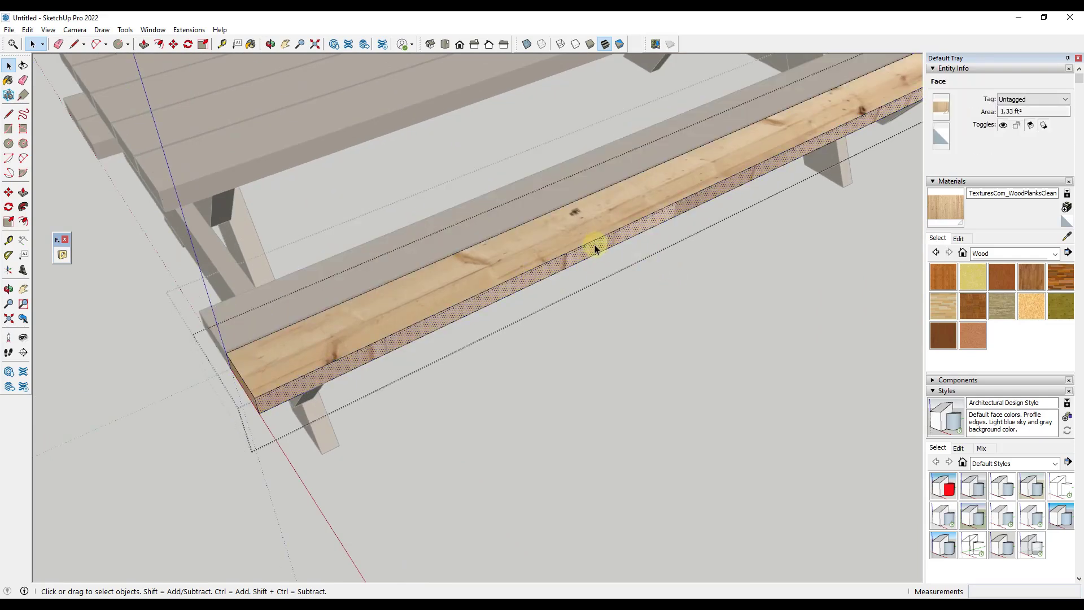
{"action": "left_click", "coordinate": [1067, 238]}
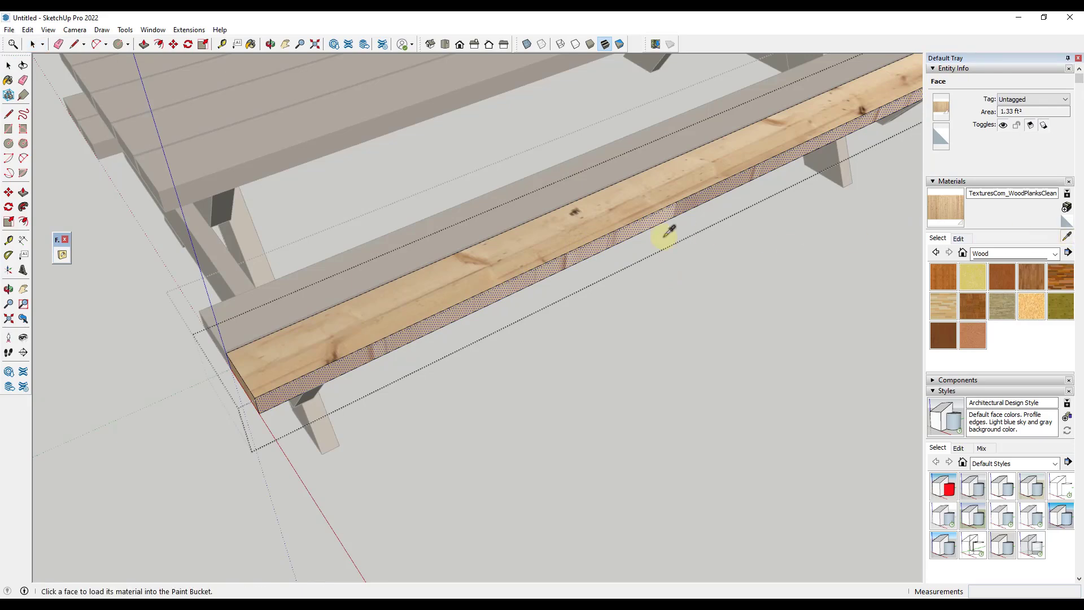
{"action": "left_click", "coordinate": [595, 218]}
{"action": "left_click", "coordinate": [587, 246]}
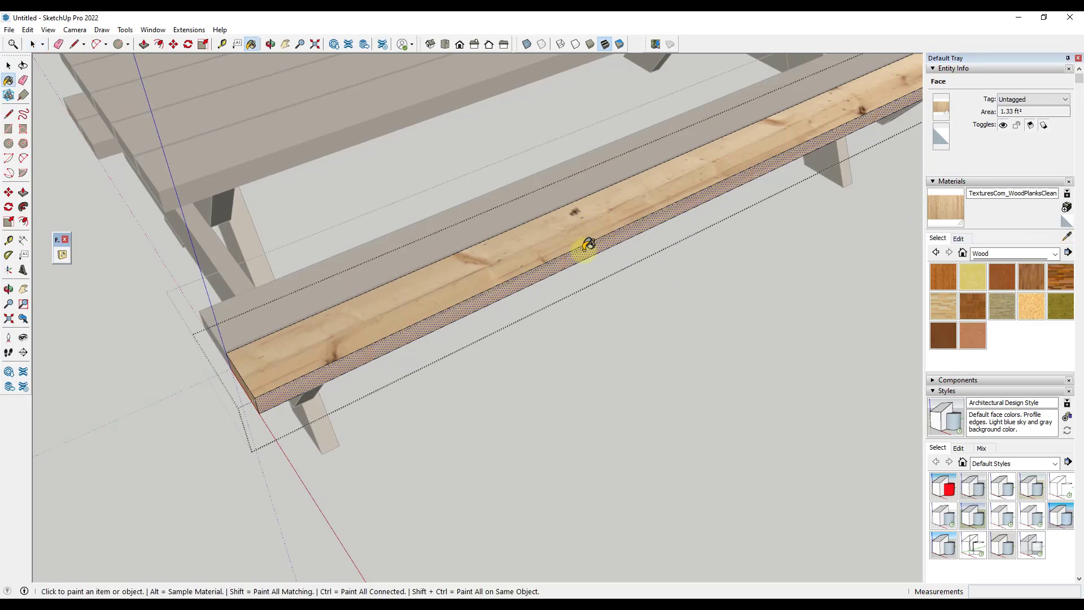
{"action": "scroll", "coordinate": [592, 266], "scroll_direction": "down", "scroll_amount": 4}
{"action": "mouse_move", "coordinate": [593, 266]}
{"action": "middle_mouse_down"}
{"action": "mouse_move", "coordinate": [563, 145]}
{"action": "mouse_move", "coordinate": [628, 300]}
{"action": "middle_mouse_up"}
{"action": "key", "text": "space"}
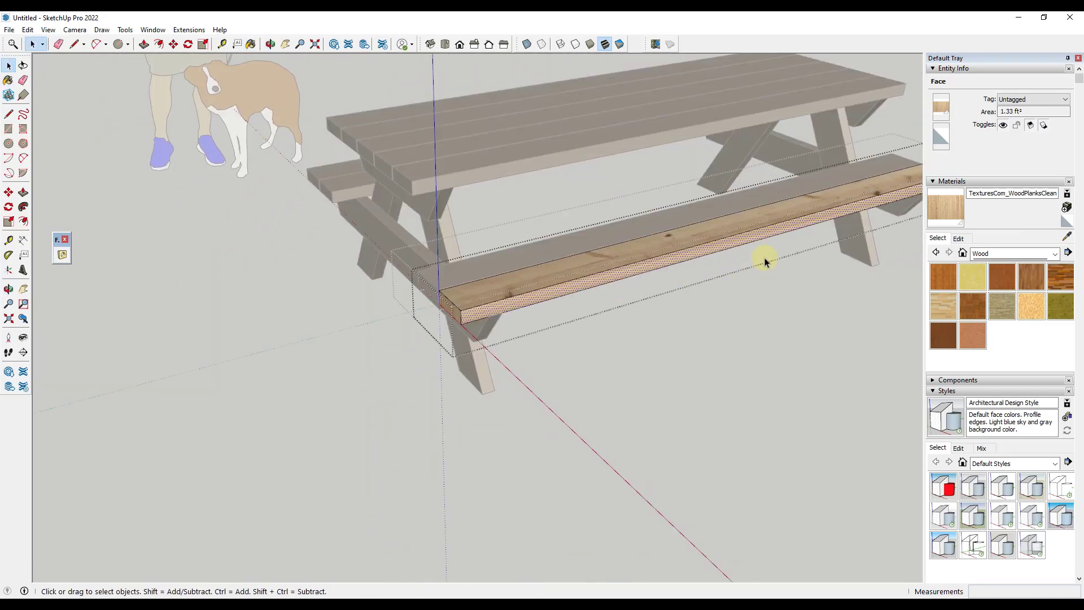
Reset the texture position on the plank's front edge face.
{"action": "scroll", "coordinate": [760, 262], "scroll_direction": "up", "scroll_amount": 2}
{"action": "scroll", "coordinate": [449, 312], "scroll_direction": "up", "scroll_amount": 4}
{"action": "scroll", "coordinate": [434, 291], "scroll_direction": "down", "scroll_amount": 5}
{"action": "right_click", "coordinate": [432, 300]}
{"action": "mouse_move", "coordinate": [471, 448]}
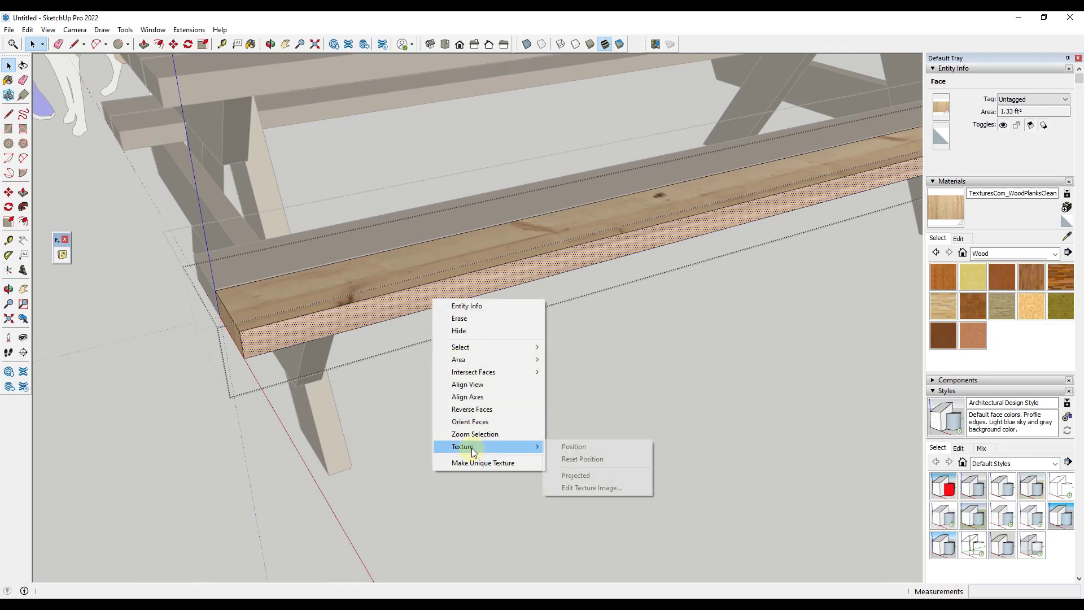
{"action": "left_click", "coordinate": [582, 459]}
{"action": "scroll", "coordinate": [267, 329], "scroll_direction": "down", "scroll_amount": 1}
{"action": "scroll", "coordinate": [268, 330], "scroll_direction": "down", "scroll_amount": 3}
{"action": "scroll", "coordinate": [600, 242], "scroll_direction": "up", "scroll_amount": 3}
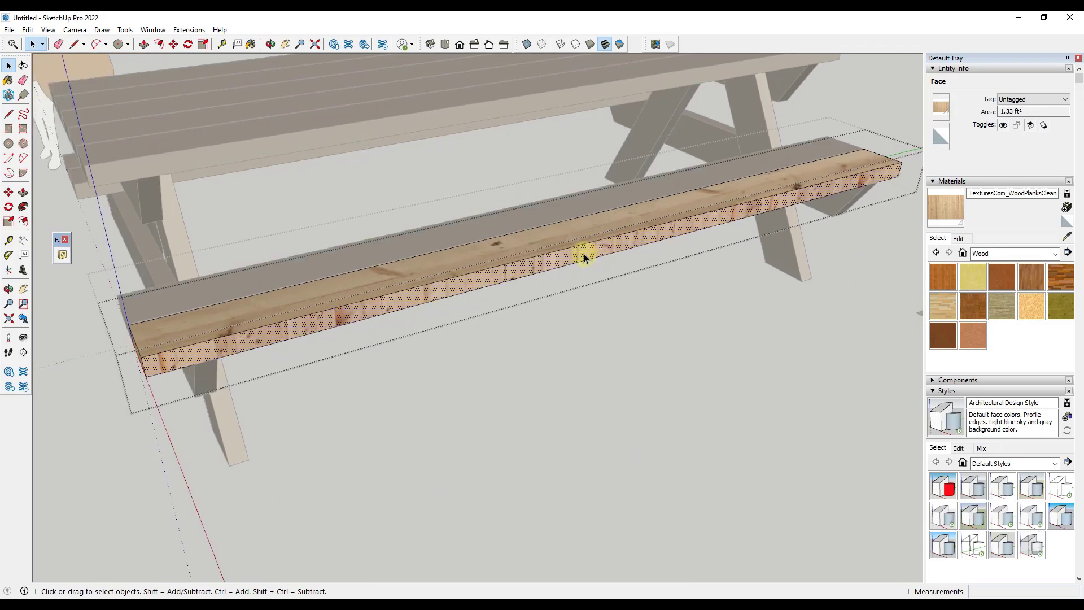
Rotate the front edge's texture by 90 degrees and shift it so a board of the image covers the edge.
{"action": "right_click", "coordinate": [582, 253]}
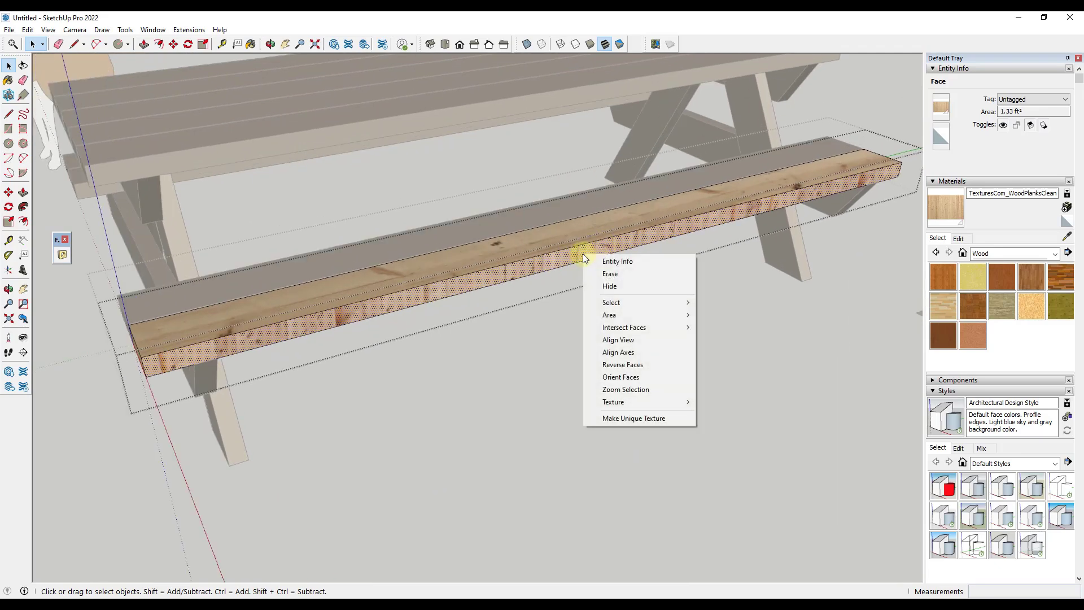
{"action": "mouse_move", "coordinate": [619, 403]}
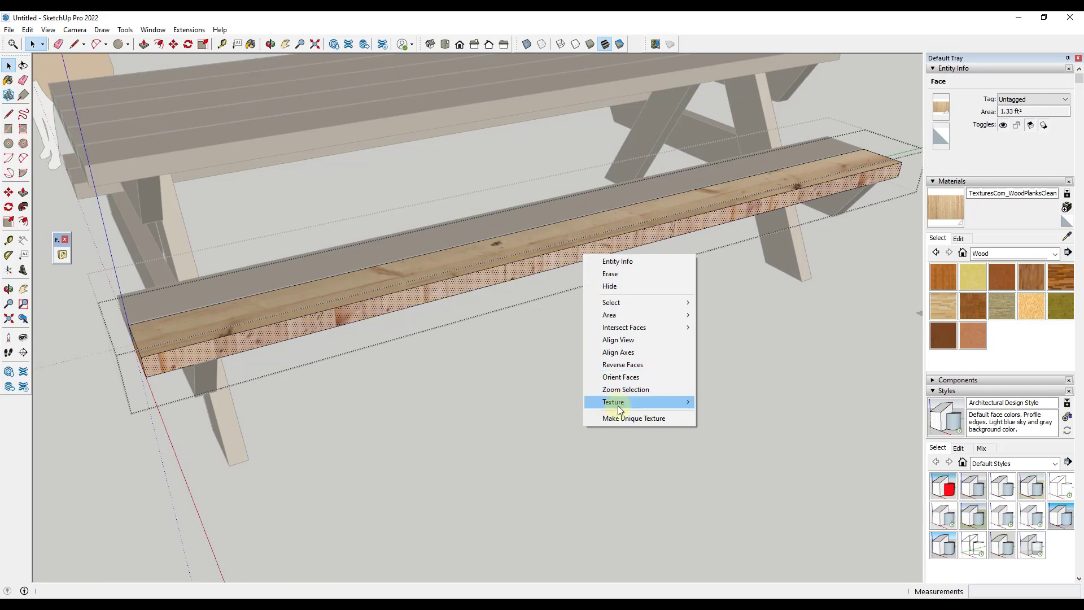
{"action": "left_click", "coordinate": [724, 402]}
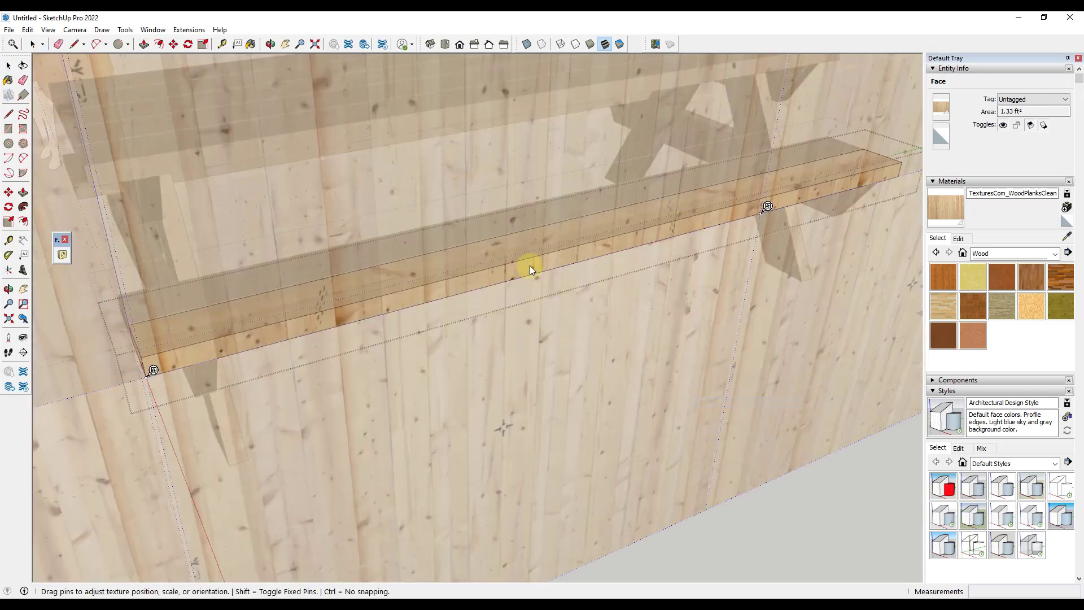
{"action": "right_click", "coordinate": [530, 265]}
{"action": "mouse_move", "coordinate": [582, 309]}
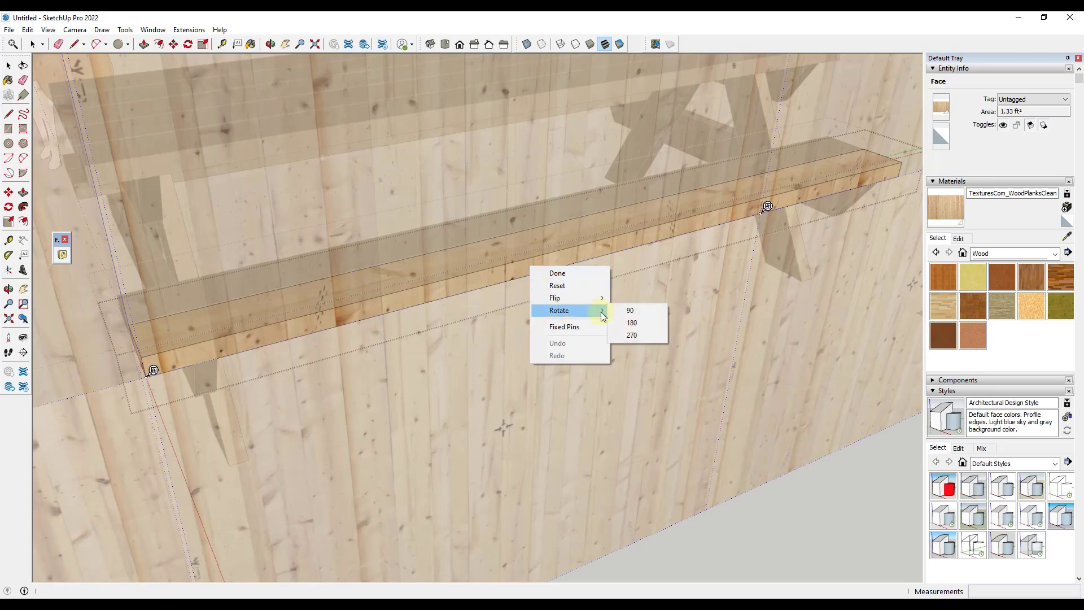
{"action": "left_click", "coordinate": [628, 312]}
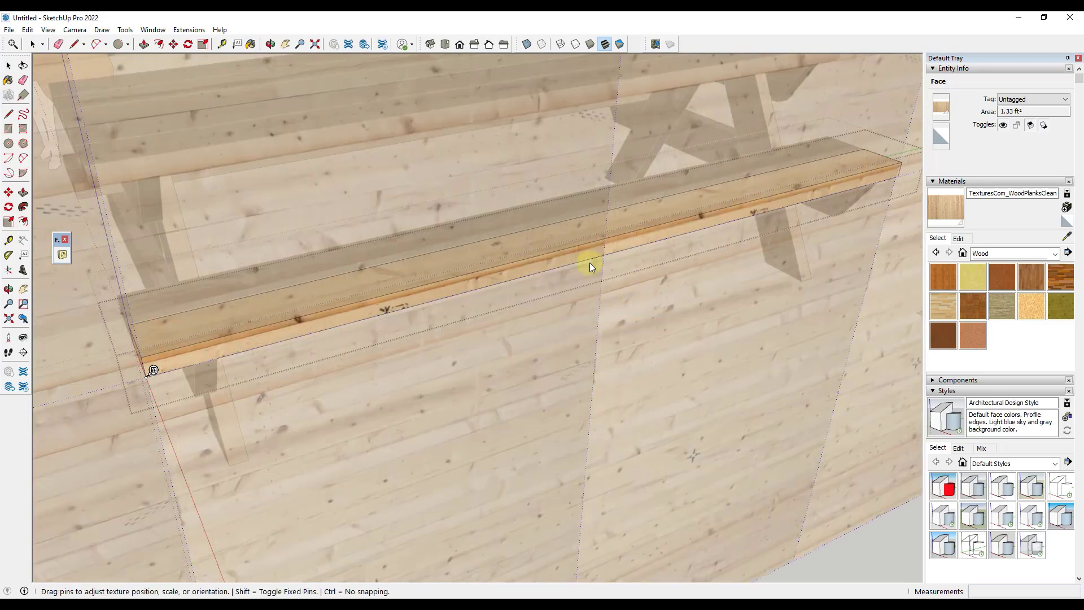
{"action": "left_click_drag", "start_coordinate": [626, 266], "coordinate": [519, 273]}
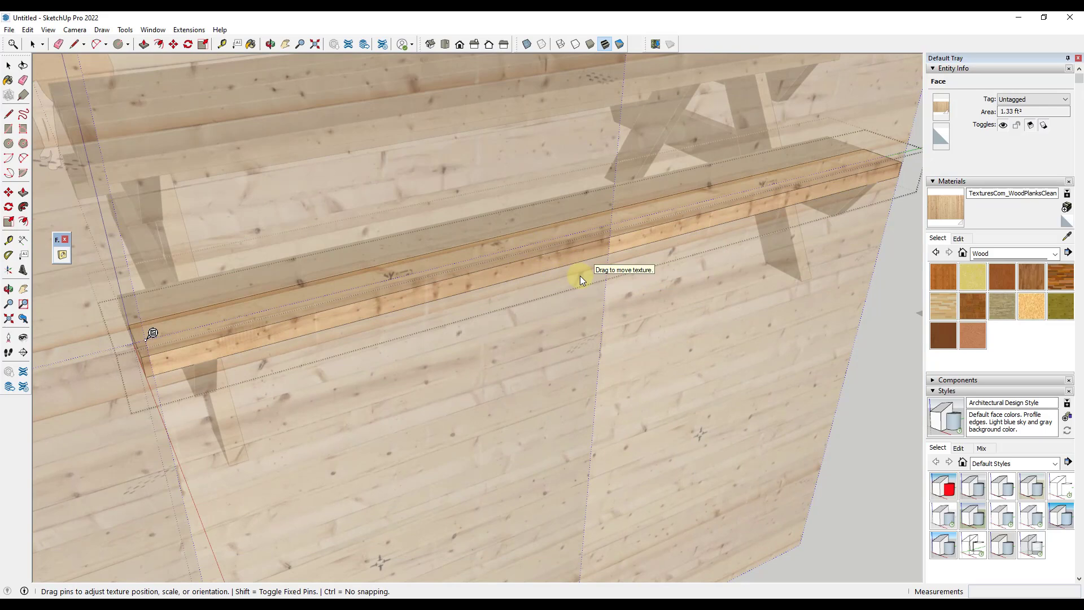
{"action": "key", "text": "Return"}
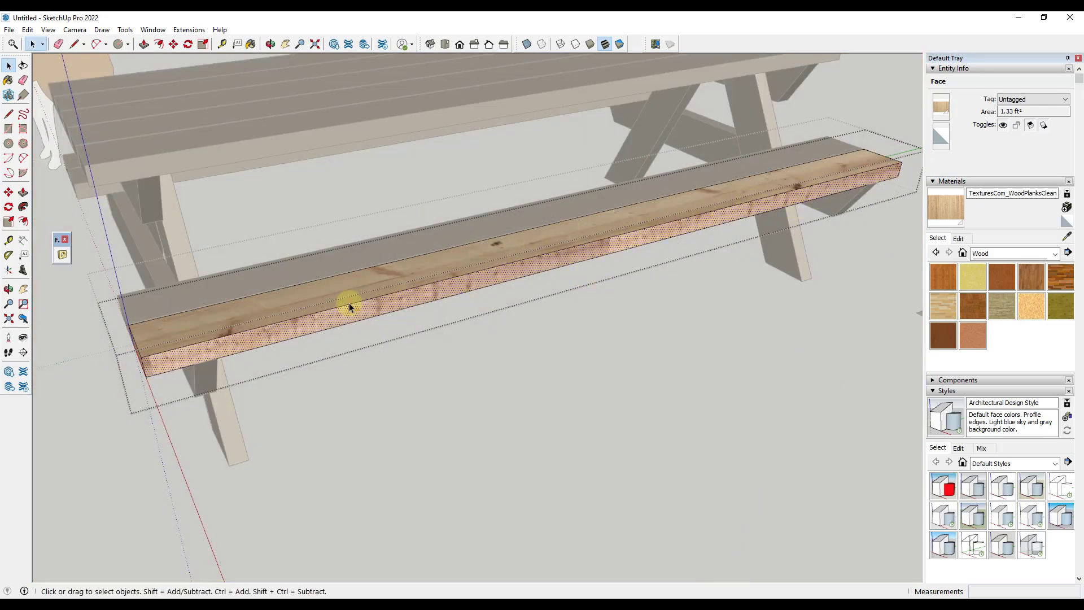
Reopen texture positioning on the front edge face and turn Fixed Pins on.
{"action": "scroll", "coordinate": [333, 322], "scroll_direction": "down", "scroll_amount": 3}
{"action": "scroll", "coordinate": [338, 323], "scroll_direction": "up", "scroll_amount": 2}
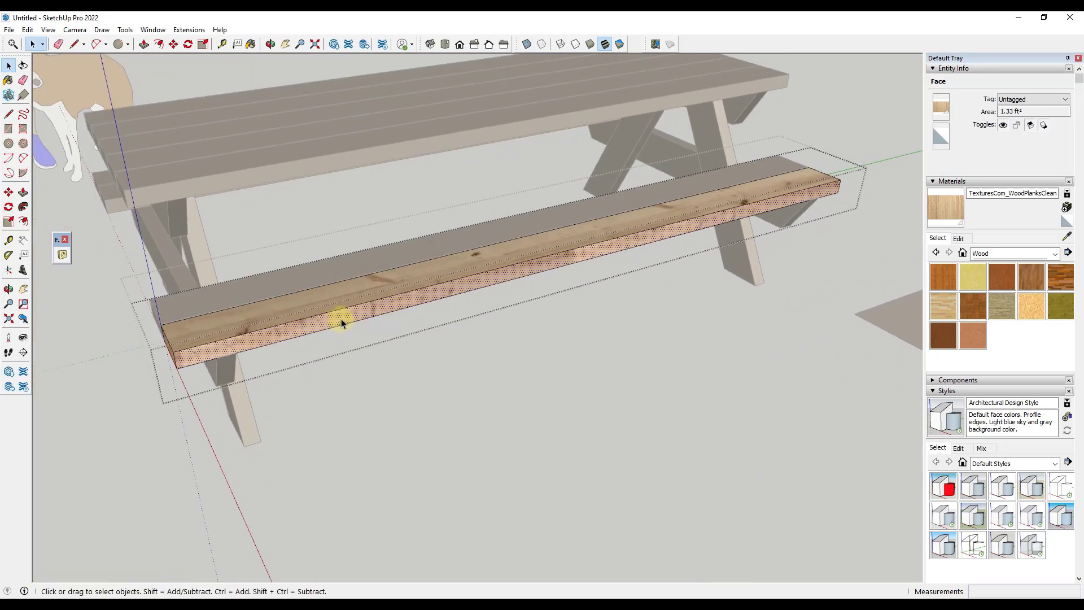
{"action": "right_click", "coordinate": [341, 319]}
{"action": "mouse_move", "coordinate": [387, 467]}
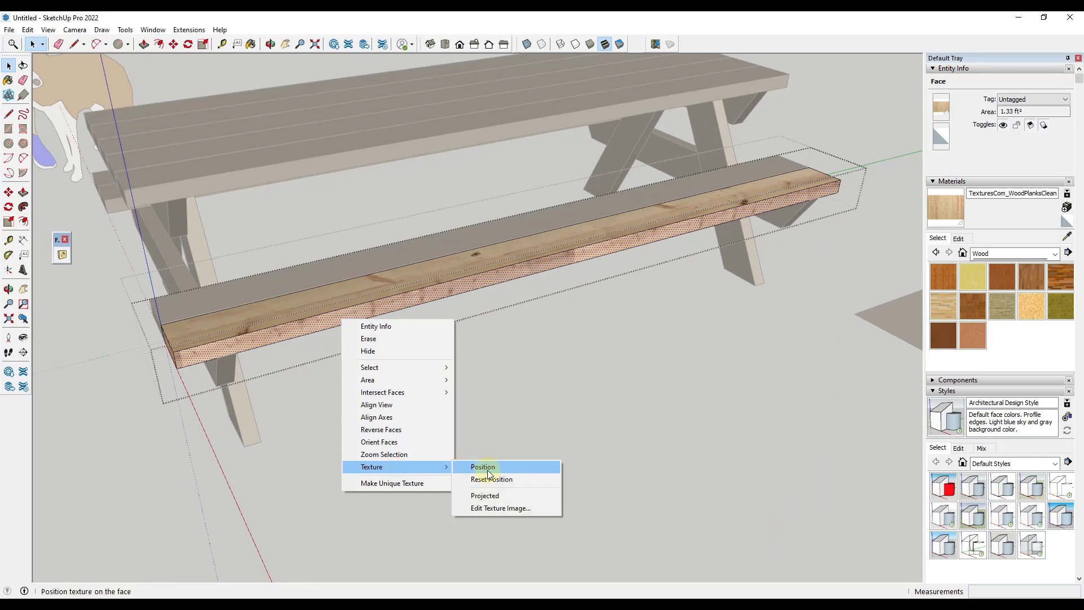
{"action": "left_click", "coordinate": [488, 470]}
{"action": "right_click", "coordinate": [373, 309]}
{"action": "left_click", "coordinate": [403, 370]}
Enlarge the texture on the plank's front edge and shift it so a single board covers the face, finishing the positioning.
{"action": "scroll", "coordinate": [260, 327], "scroll_direction": "down", "scroll_amount": 6}
{"action": "scroll", "coordinate": [249, 321], "scroll_direction": "up", "scroll_amount": 1}
{"action": "scroll", "coordinate": [239, 286], "scroll_direction": "down", "scroll_amount": 1}
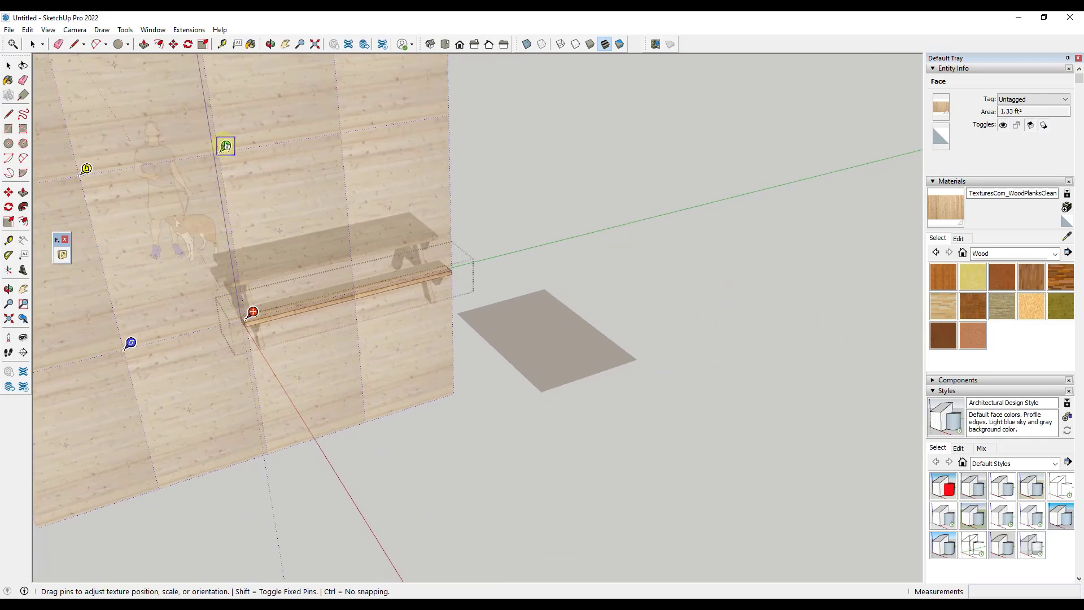
{"action": "scroll", "coordinate": [250, 338], "scroll_direction": "up", "scroll_amount": 5}
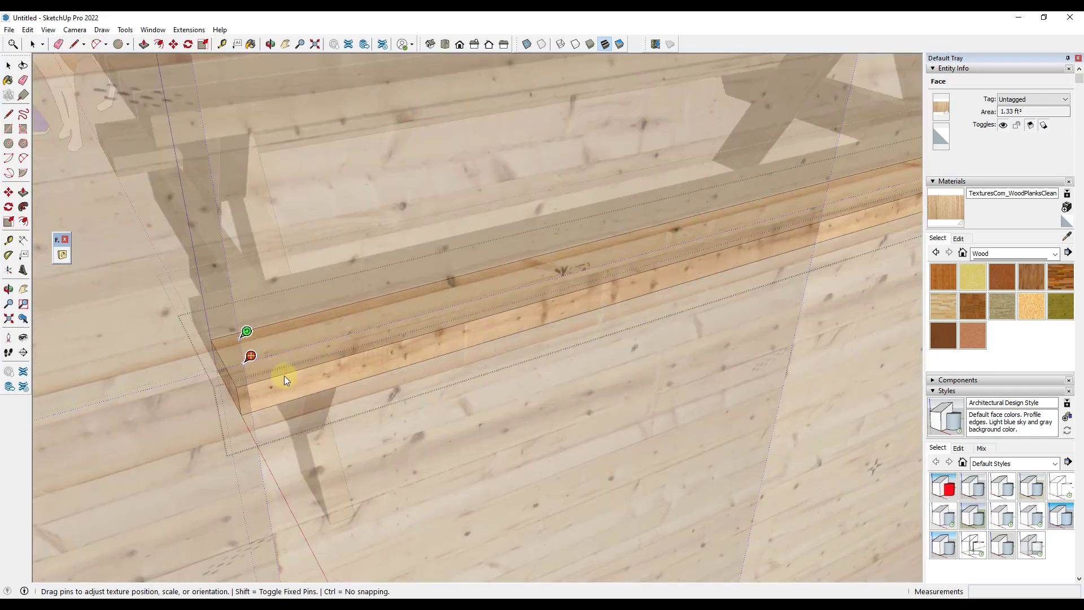
{"action": "scroll", "coordinate": [244, 396], "scroll_direction": "down", "scroll_amount": 2}
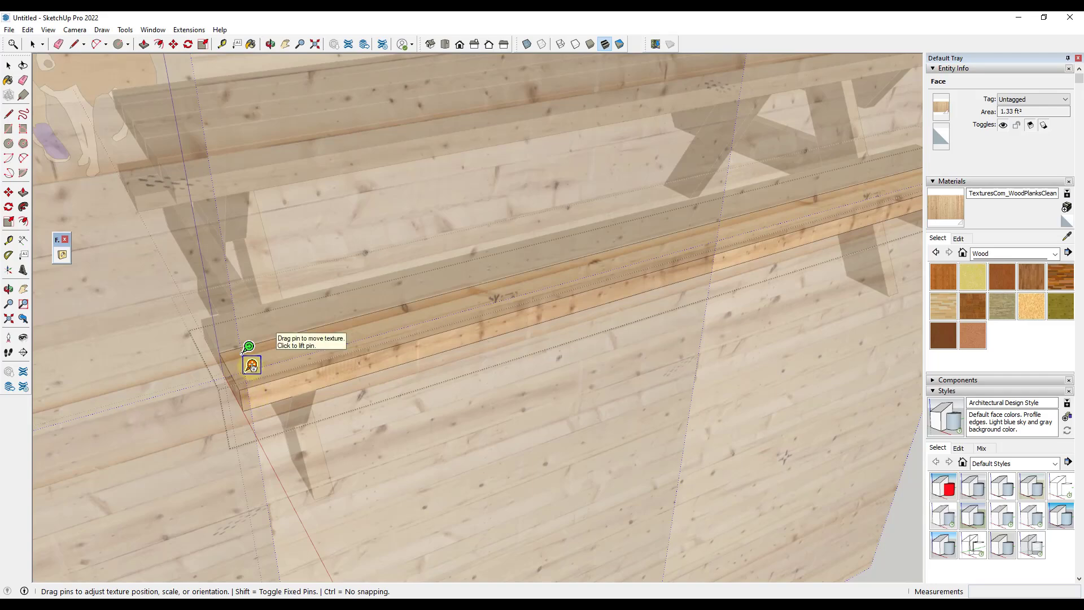
{"action": "middle_click_drag", "start_coordinate": [248, 346], "coordinate": [294, 333]}
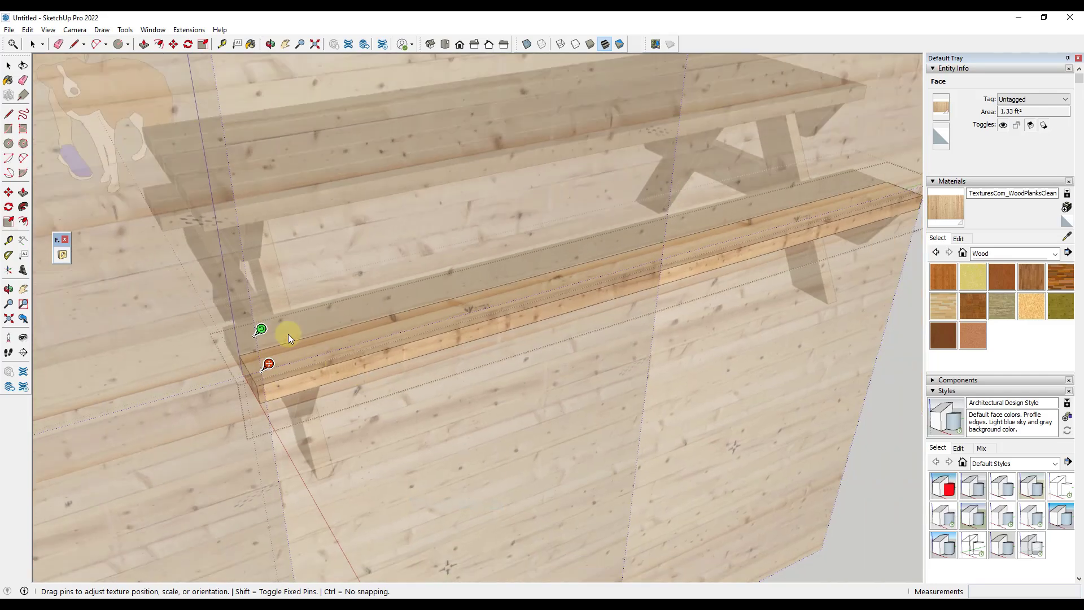
{"action": "left_click_drag", "start_coordinate": [260, 328], "coordinate": [251, 284]}
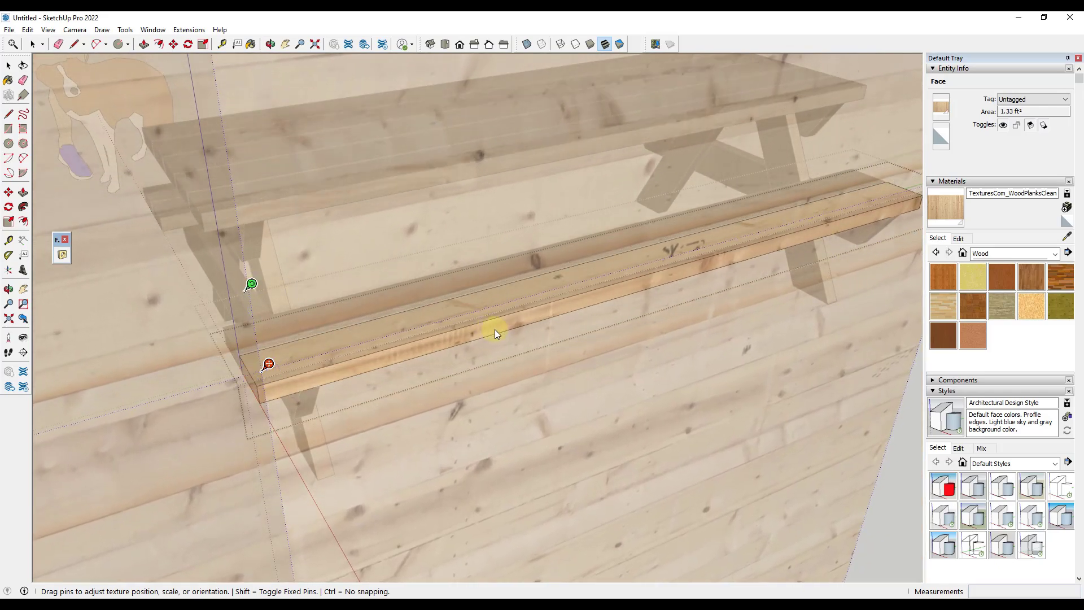
{"action": "mouse_move", "coordinate": [497, 325]}
{"action": "left_mouse_down"}
{"action": "mouse_move", "coordinate": [484, 322]}
{"action": "mouse_move", "coordinate": [480, 340]}
{"action": "mouse_move", "coordinate": [462, 307]}
{"action": "mouse_move", "coordinate": [462, 273]}
{"action": "mouse_move", "coordinate": [489, 329]}
{"action": "left_mouse_up"}
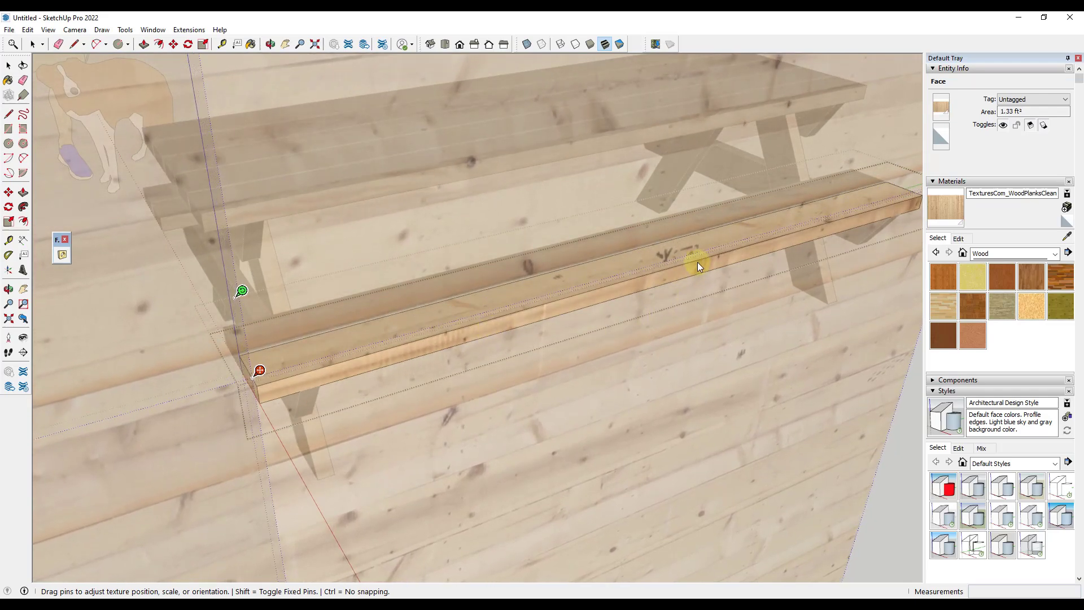
{"action": "key", "text": "Return"}
{"action": "left_click", "coordinate": [692, 341]}
{"action": "scroll", "coordinate": [516, 387], "scroll_direction": "down", "scroll_amount": 3}
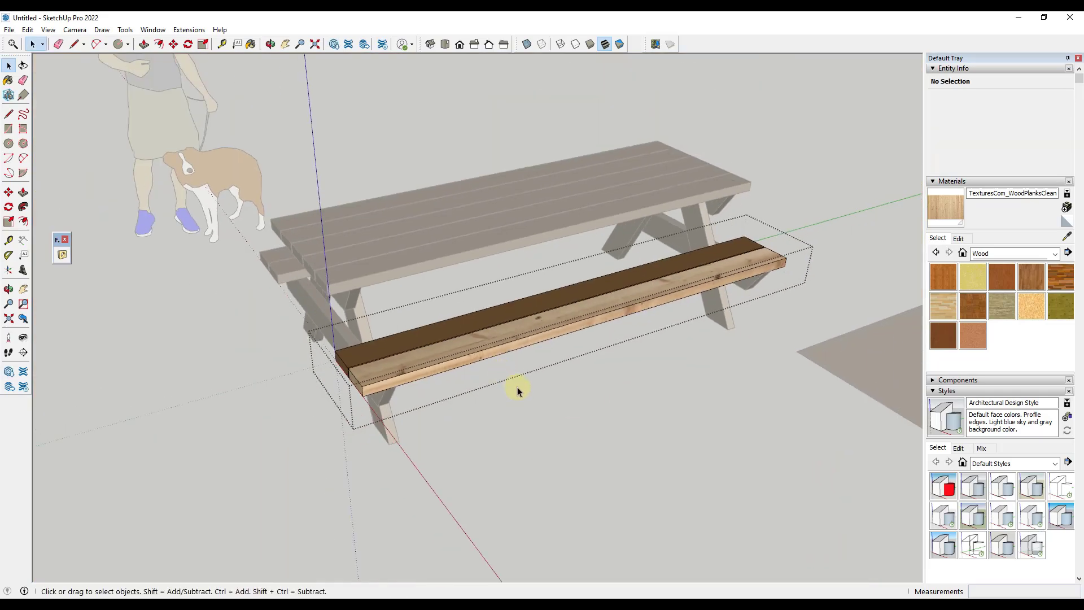
Try to rotate the textured bench plank about its lower end corner.
{"action": "middle_click_drag", "start_coordinate": [516, 387], "coordinate": [583, 338]}
{"action": "scroll", "coordinate": [411, 332], "scroll_direction": "up", "scroll_amount": 2}
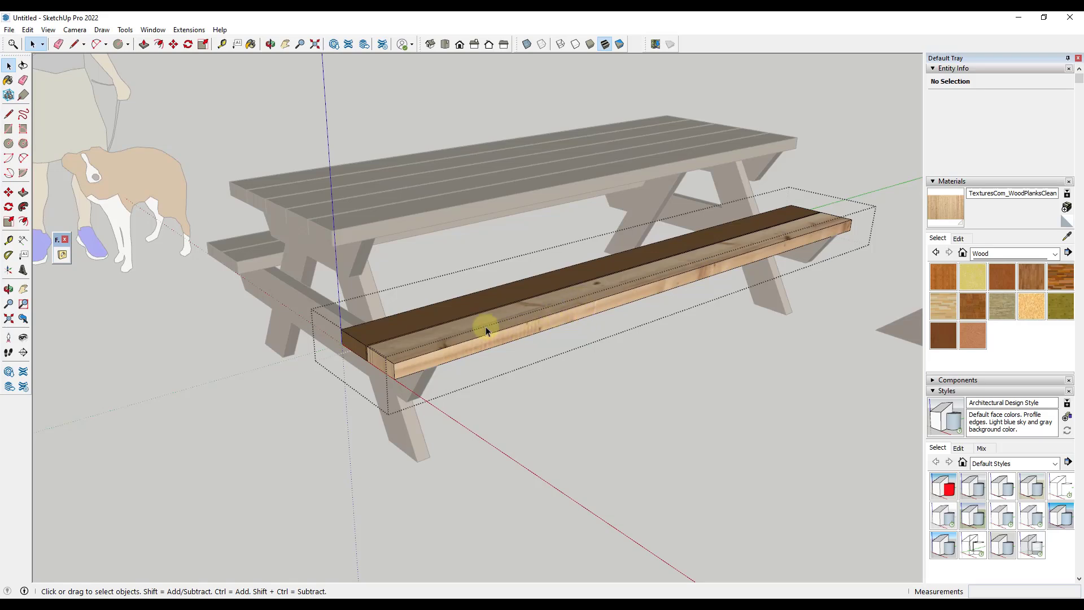
{"action": "left_click", "coordinate": [549, 387]}
{"action": "left_click", "coordinate": [424, 346]}
{"action": "middle_click_drag", "start_coordinate": [466, 366], "coordinate": [515, 359]}
{"action": "double_click", "coordinate": [484, 352]}
{"action": "left_click", "coordinate": [481, 353]}
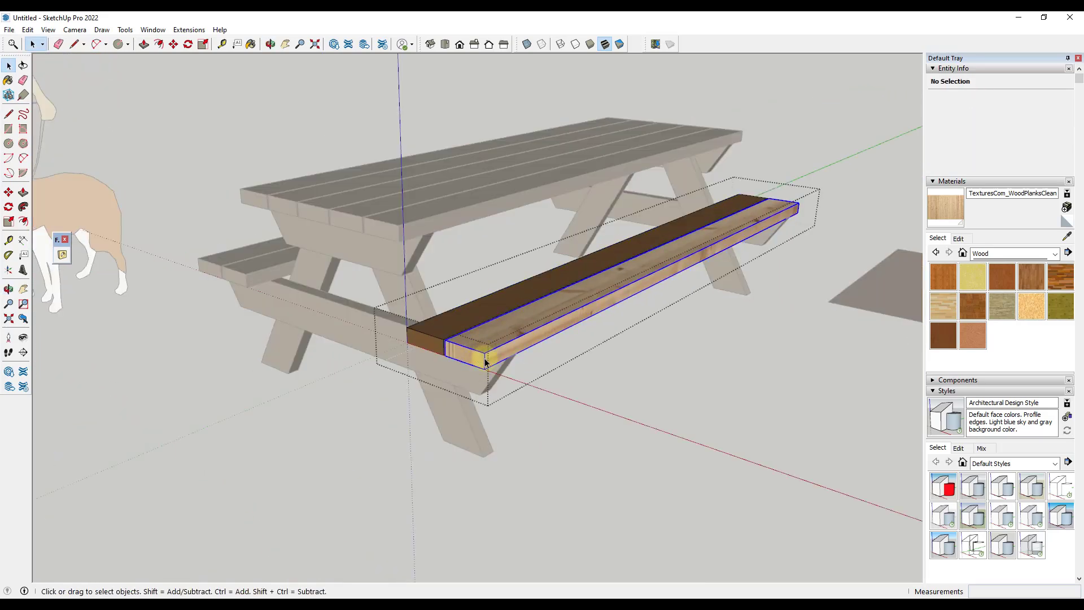
{"action": "key", "text": "q"}
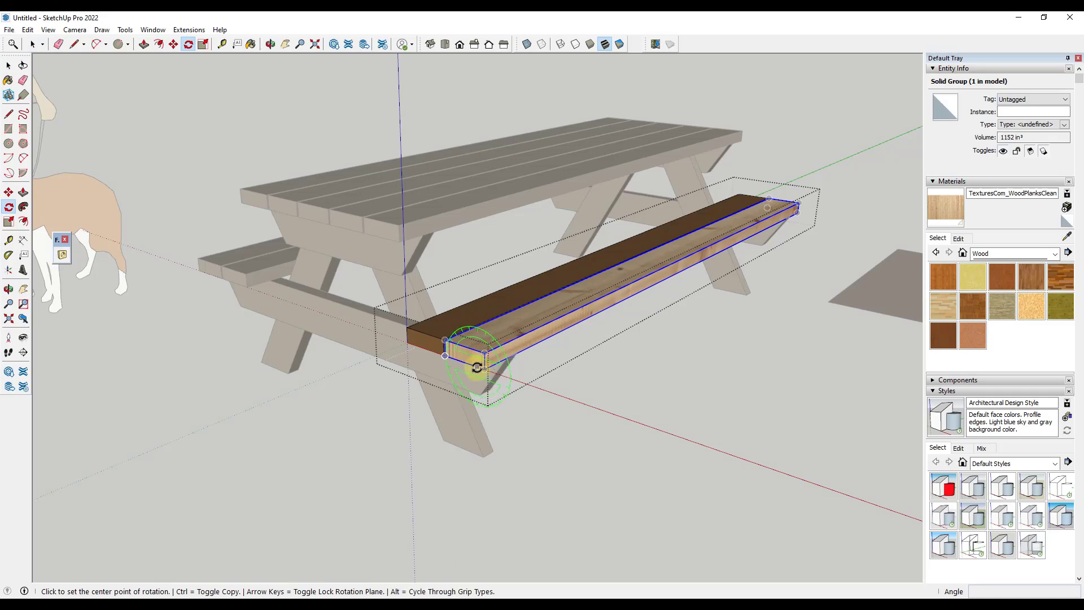
{"action": "left_click", "coordinate": [484, 367]}
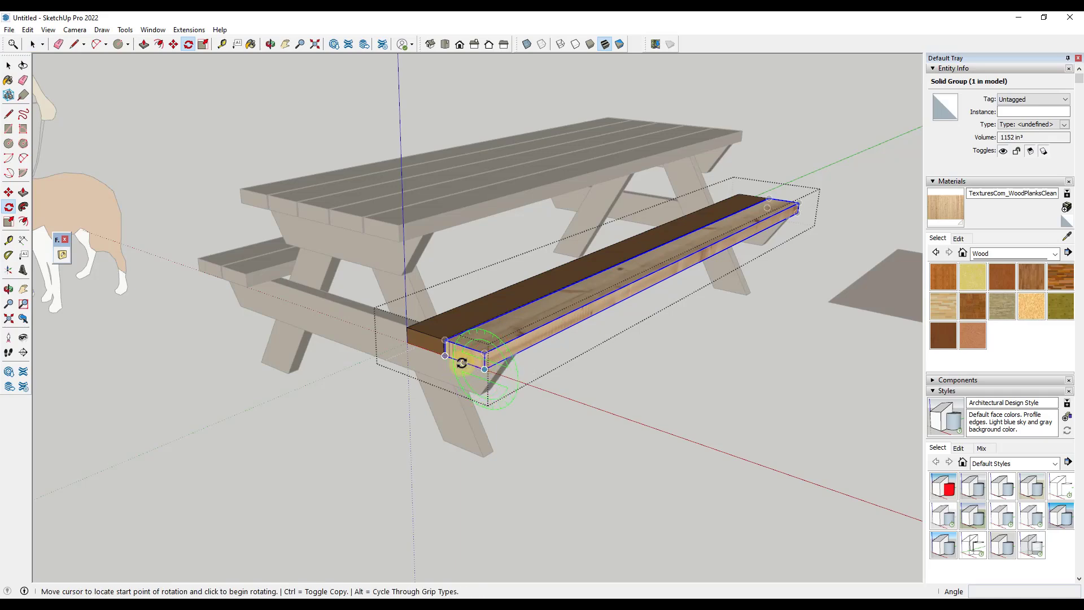
{"action": "left_click", "coordinate": [525, 360]}
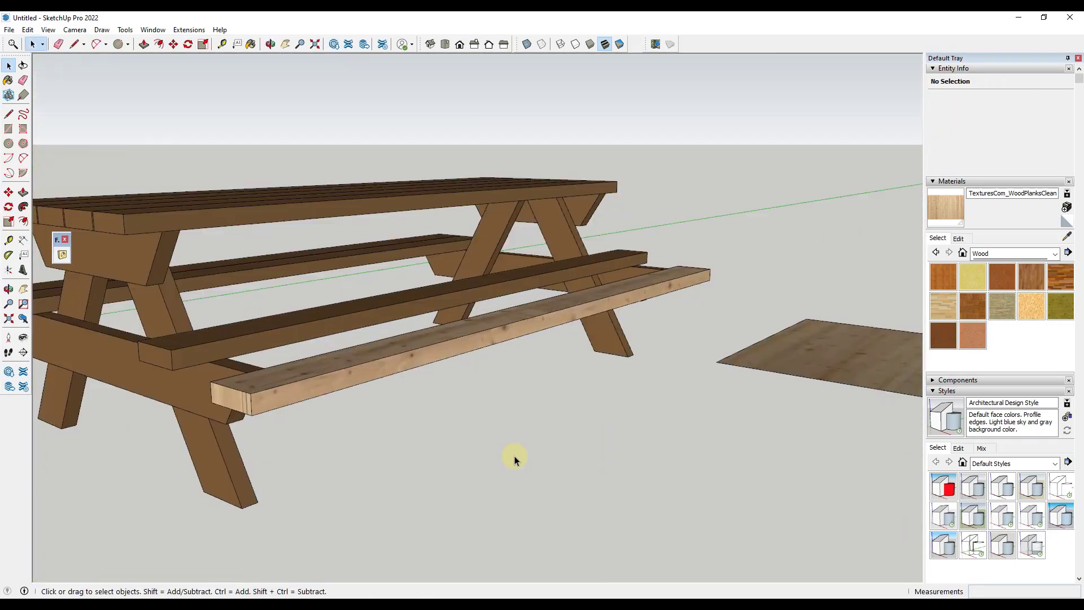
Examine how the wood texture looks on the bench plank's top, front edge and end face.
{"action": "middle_click_drag", "start_coordinate": [514, 456], "coordinate": [634, 387]}
{"action": "scroll", "coordinate": [481, 422], "scroll_direction": "down", "scroll_amount": 3}
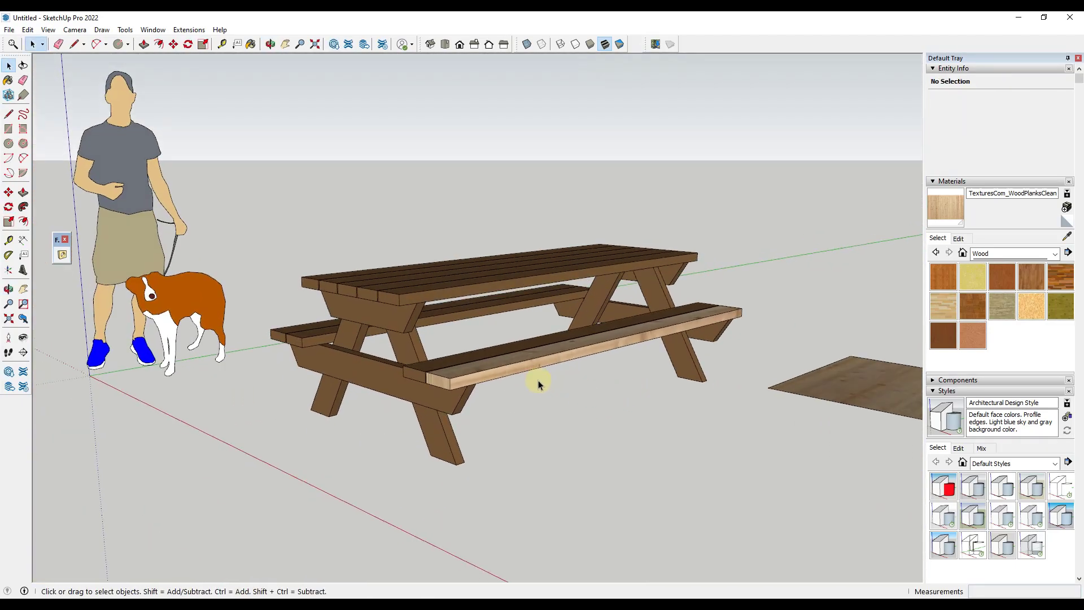
{"action": "scroll", "coordinate": [624, 308], "scroll_direction": "up", "scroll_amount": 3}
{"action": "middle_click_drag", "start_coordinate": [637, 370], "coordinate": [574, 484]}
{"action": "scroll", "coordinate": [576, 479], "scroll_direction": "up", "scroll_amount": 3}
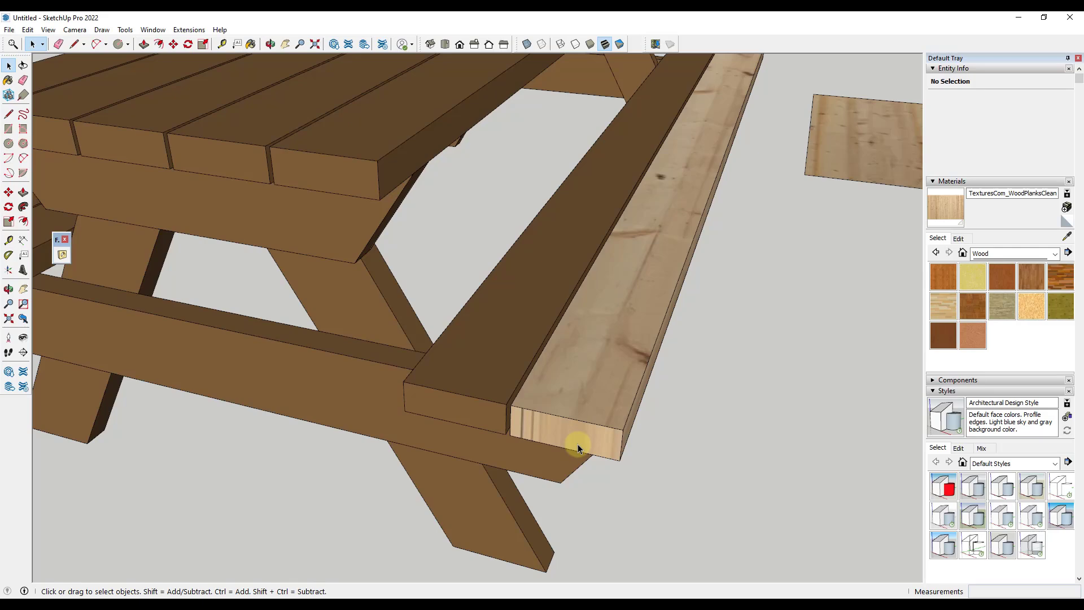
{"action": "scroll", "coordinate": [581, 373], "scroll_direction": "down", "scroll_amount": 2}
{"action": "scroll", "coordinate": [581, 372], "scroll_direction": "down", "scroll_amount": 3}
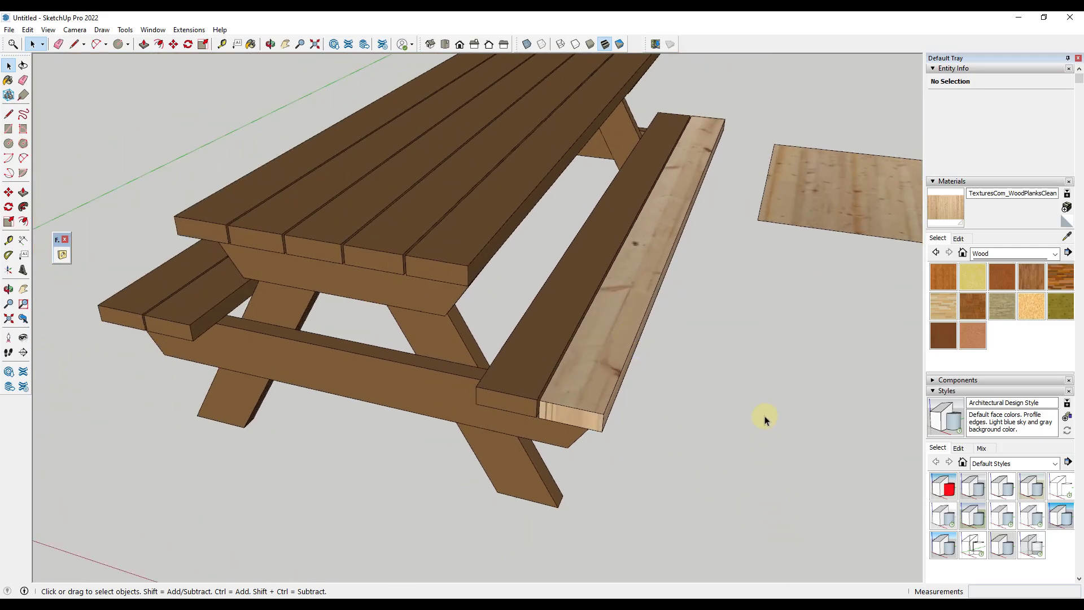
Switch to textures.com in the browser, look up WoodEnds0040 in the Wood > Ends category, and return to SketchUp.
{"action": "mouse_move", "coordinate": [769, 598]}
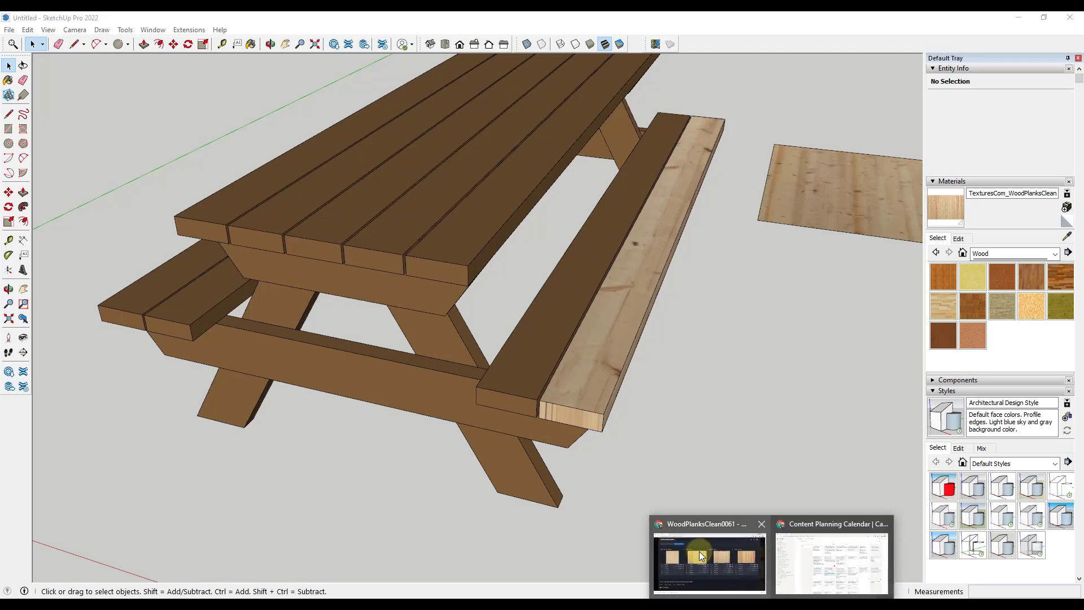
{"action": "left_click", "coordinate": [699, 551]}
{"action": "left_click", "coordinate": [27, 102]}
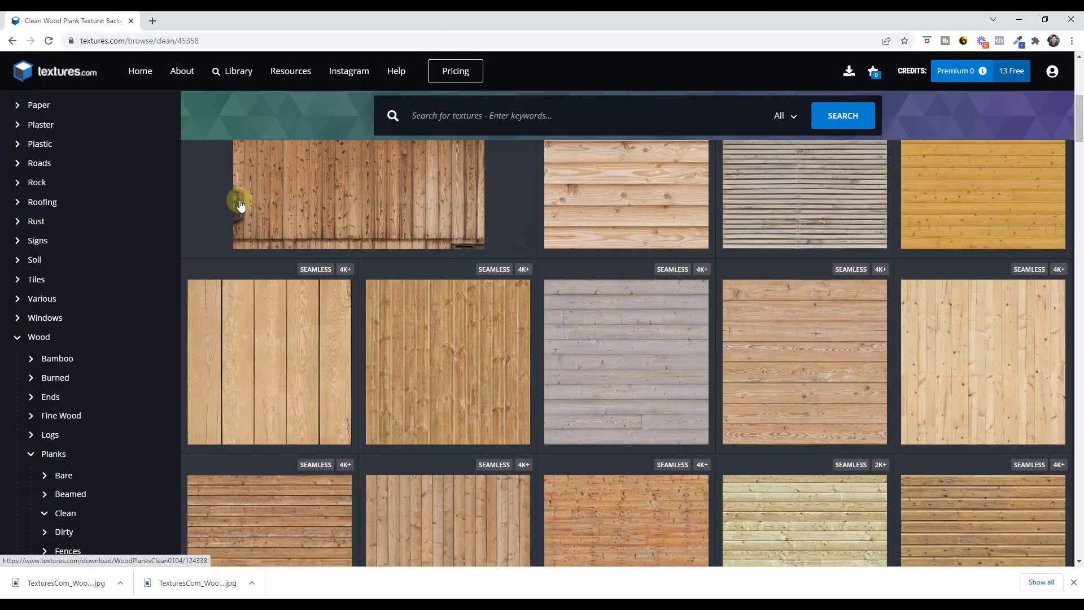
{"action": "scroll", "coordinate": [155, 263], "scroll_direction": "down", "scroll_amount": 3}
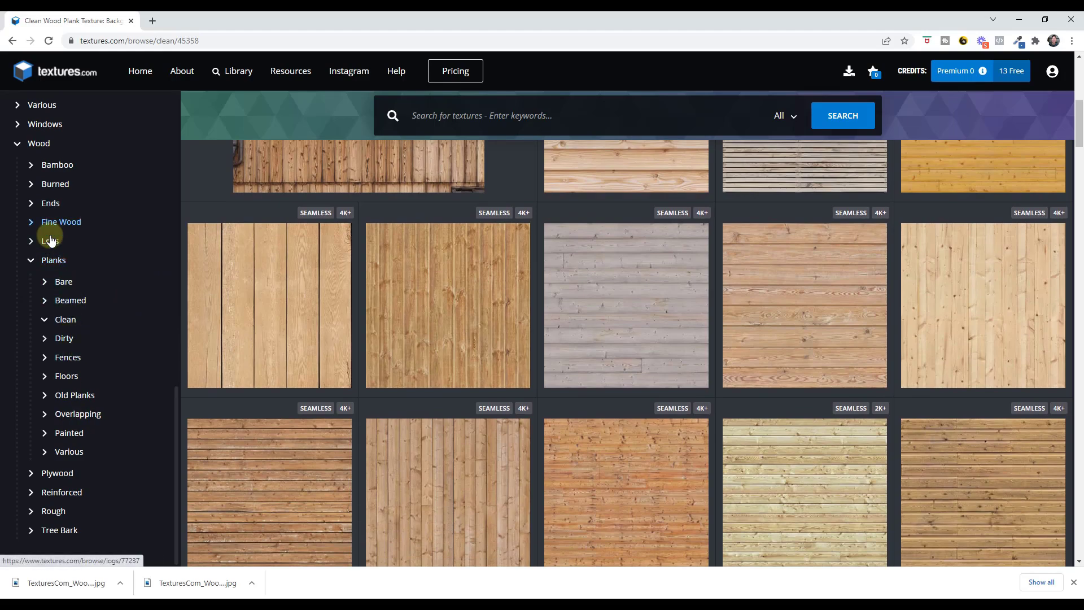
{"action": "left_click", "coordinate": [51, 206]}
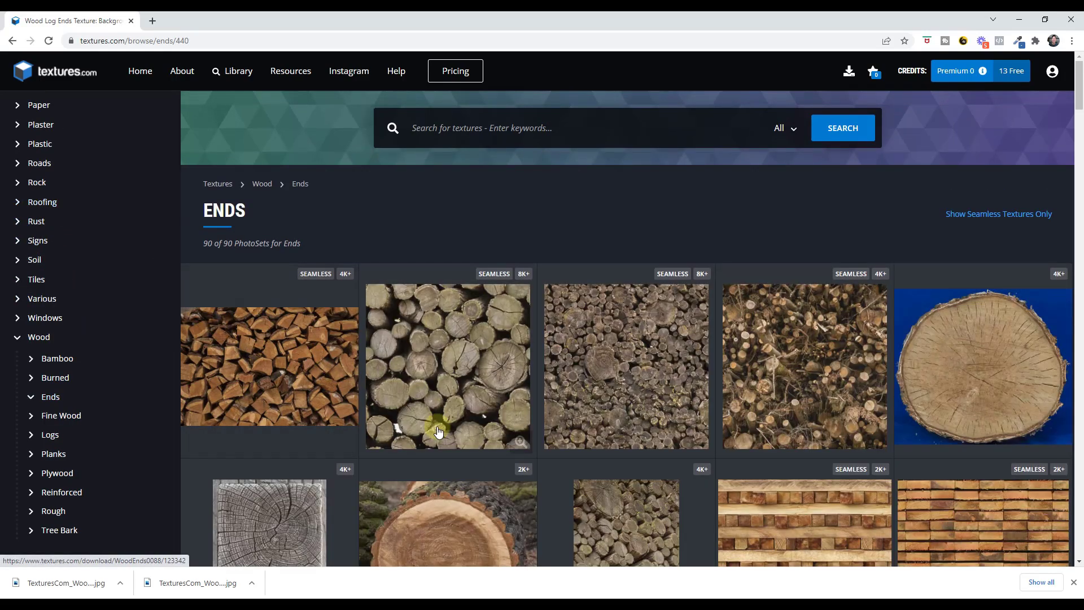
{"action": "scroll", "coordinate": [575, 305], "scroll_direction": "down", "scroll_amount": 5}
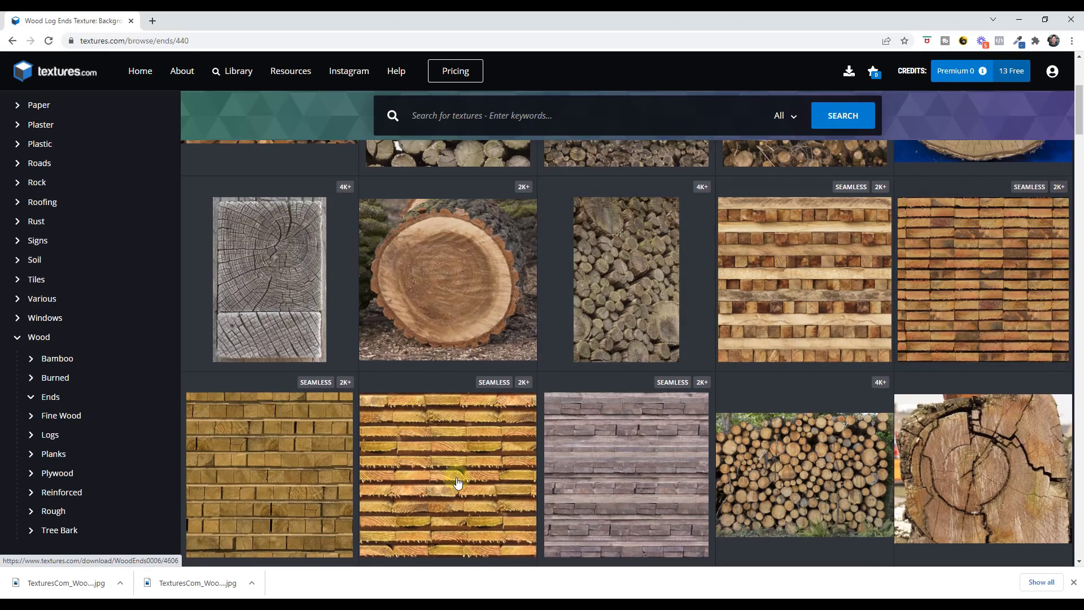
{"action": "left_click", "coordinate": [977, 266]}
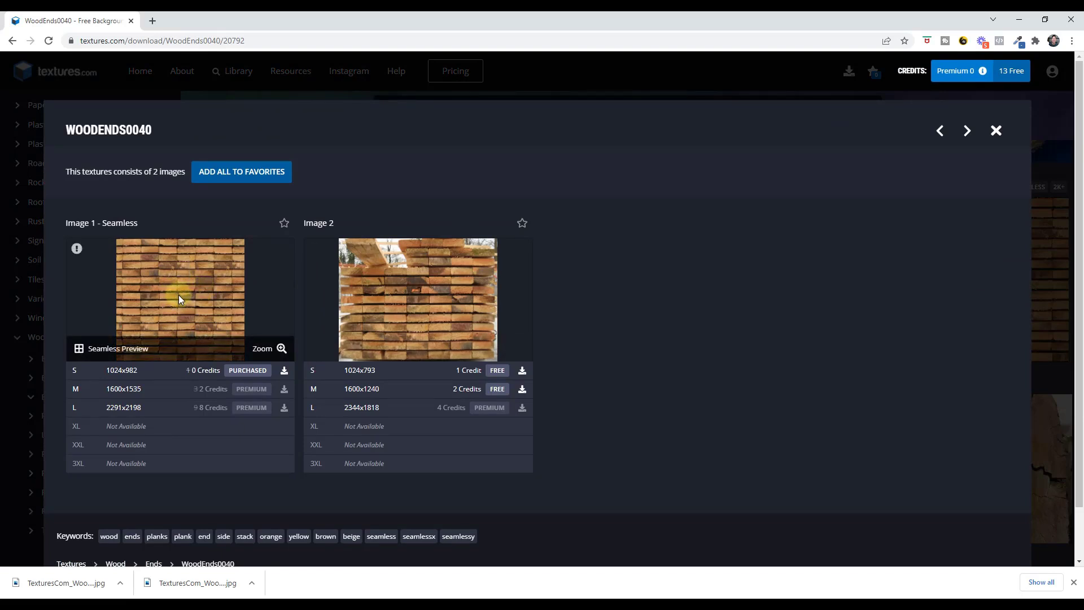
{"action": "left_click", "coordinate": [1019, 19]}
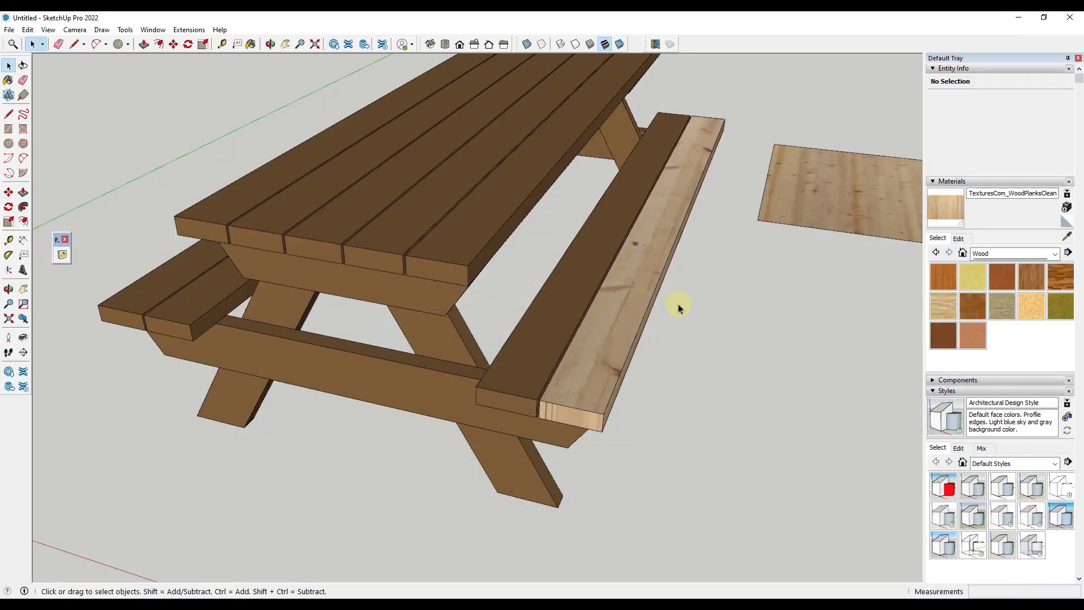
Import TexturesCom_WoodEnds0040_1_seamless_S.jpg from the Downloads folder and place it flat on the ground beside the picnic table.
{"action": "scroll", "coordinate": [595, 252], "scroll_direction": "down", "scroll_amount": 6}
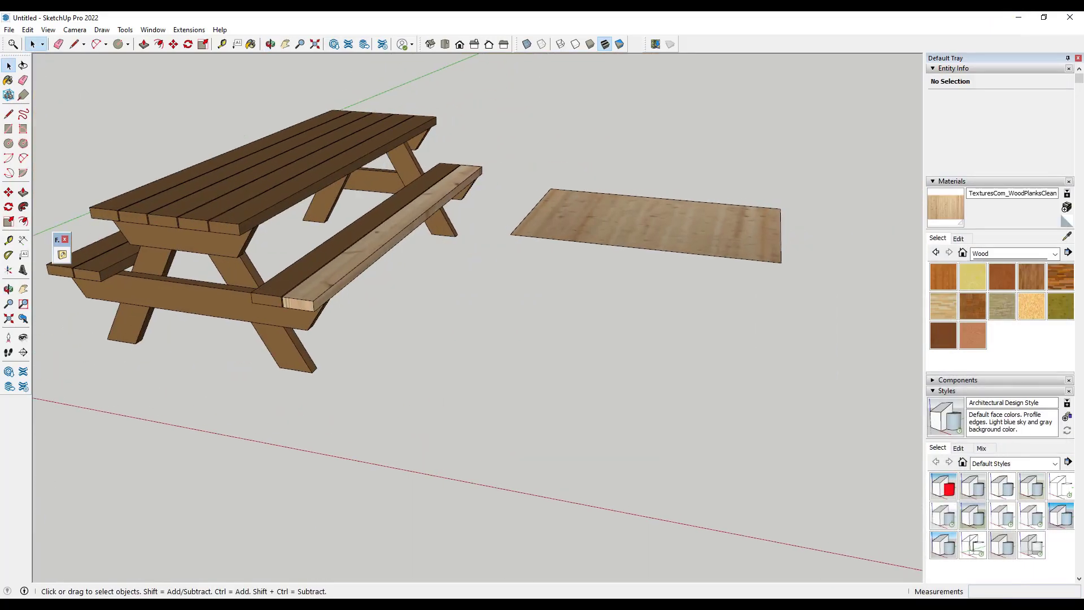
{"action": "key", "text": "alt+Tab"}
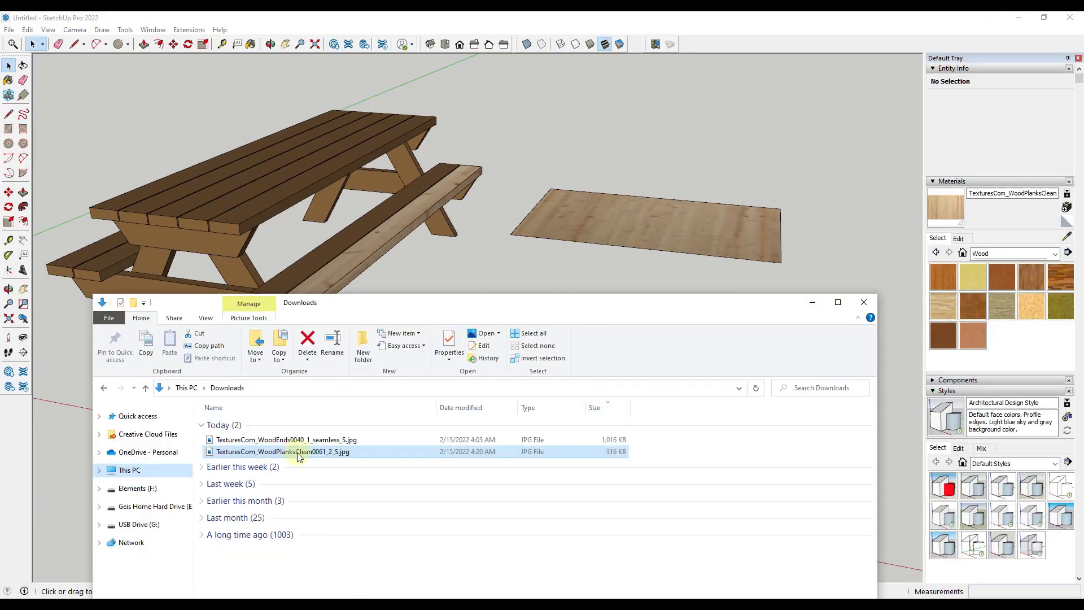
{"action": "left_click_drag", "start_coordinate": [301, 442], "coordinate": [515, 282]}
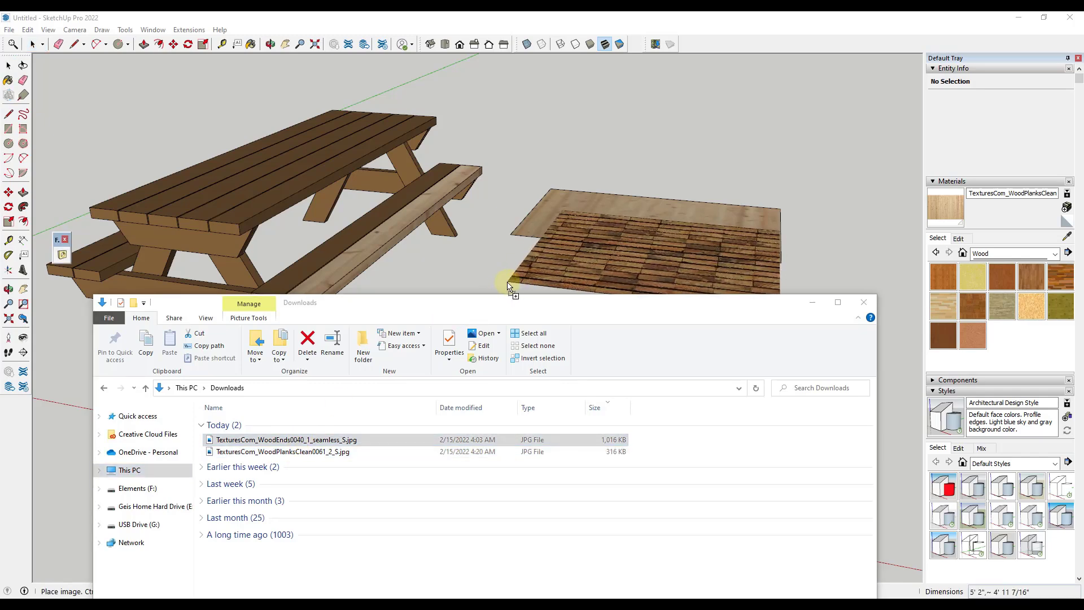
{"action": "scroll", "coordinate": [477, 228], "scroll_direction": "down", "scroll_amount": 3}
{"action": "scroll", "coordinate": [477, 232], "scroll_direction": "down", "scroll_amount": 1}
{"action": "left_click", "coordinate": [478, 232]}
{"action": "left_click", "coordinate": [817, 304]}
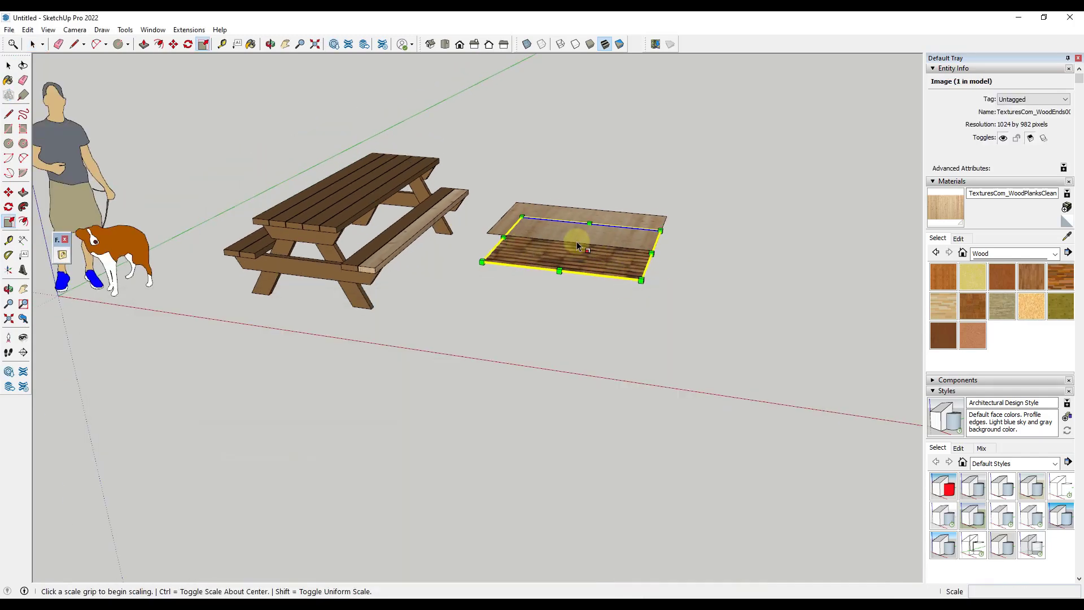
Move the wood-ends image clear of the plank texture sample and explode it.
{"action": "scroll", "coordinate": [595, 274], "scroll_direction": "up", "scroll_amount": 1}
{"action": "key", "text": "m"}
{"action": "left_click", "coordinate": [594, 262]}
{"action": "left_click", "coordinate": [577, 306]}
{"action": "key", "text": "space"}
{"action": "right_click", "coordinate": [597, 299]}
{"action": "left_click", "coordinate": [628, 363]}
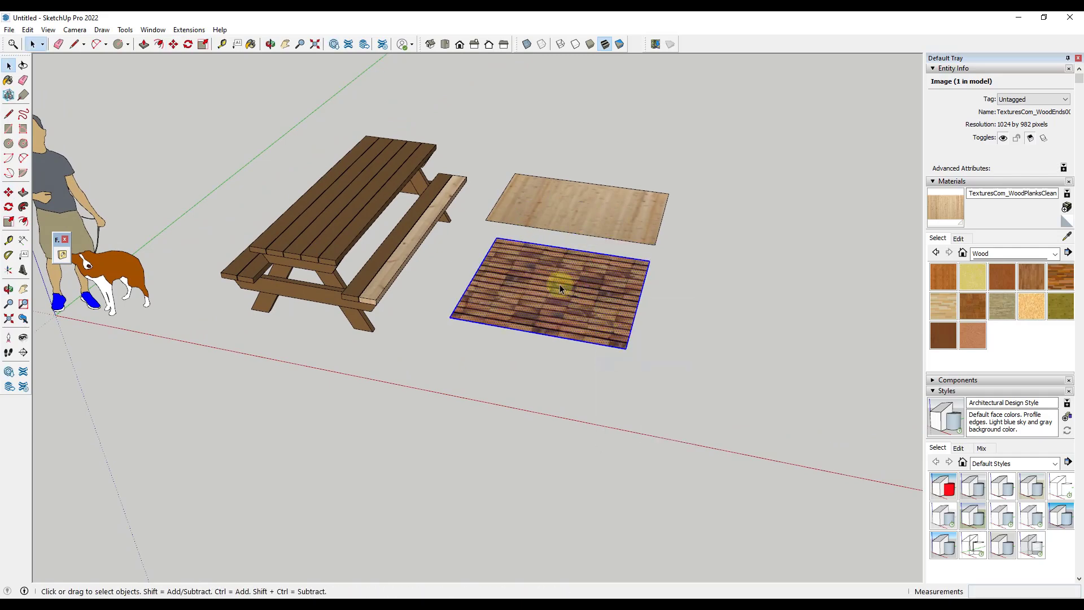
Sample the wood-ends material from the exploded image.
{"action": "scroll", "coordinate": [547, 307], "scroll_direction": "up", "scroll_amount": 4}
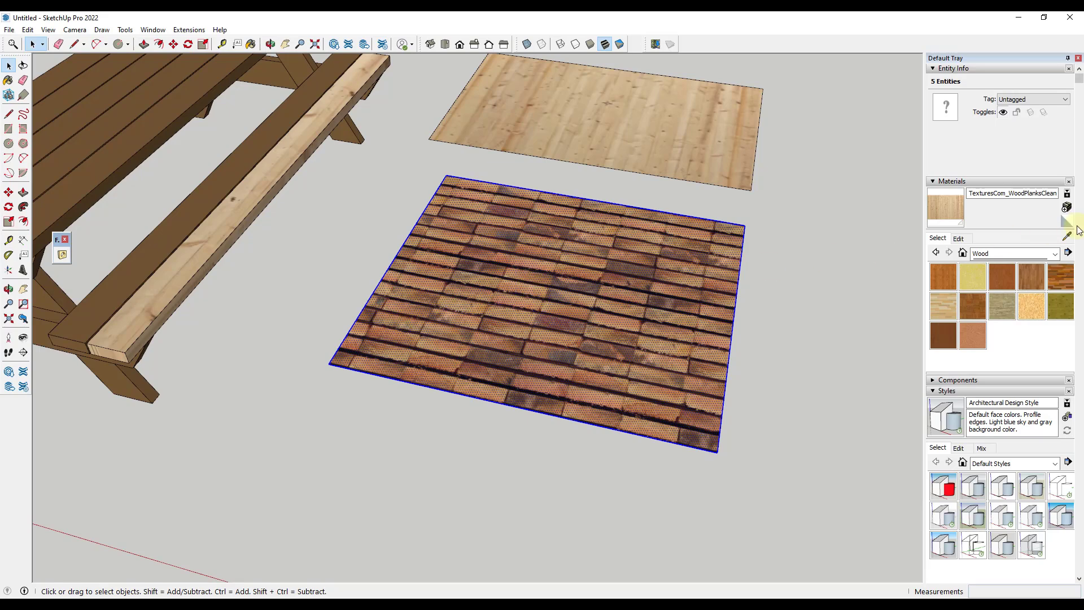
{"action": "left_click", "coordinate": [1065, 238]}
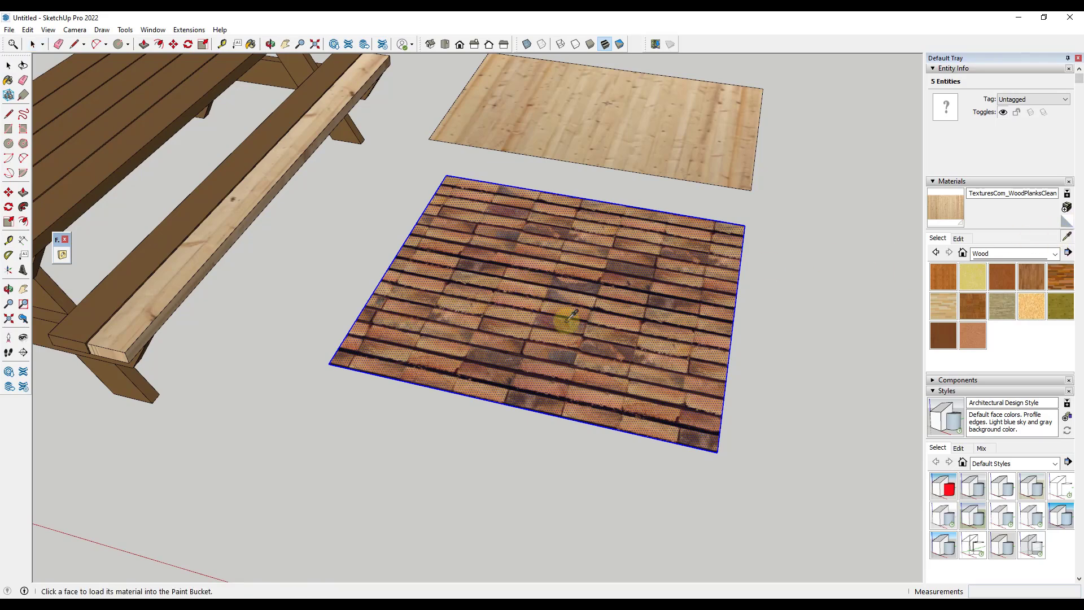
{"action": "left_click", "coordinate": [515, 309]}
{"action": "scroll", "coordinate": [793, 249], "scroll_direction": "down", "scroll_amount": 4}
{"action": "scroll", "coordinate": [482, 274], "scroll_direction": "up", "scroll_amount": 5}
{"action": "key", "text": "space"}
Open the textured bench plank for editing and paint its end face with the wood-ends material.
{"action": "double_click", "coordinate": [482, 274]}
{"action": "middle_click_drag", "start_coordinate": [507, 327], "coordinate": [449, 231]}
{"action": "scroll", "coordinate": [478, 257], "scroll_direction": "up", "scroll_amount": 3}
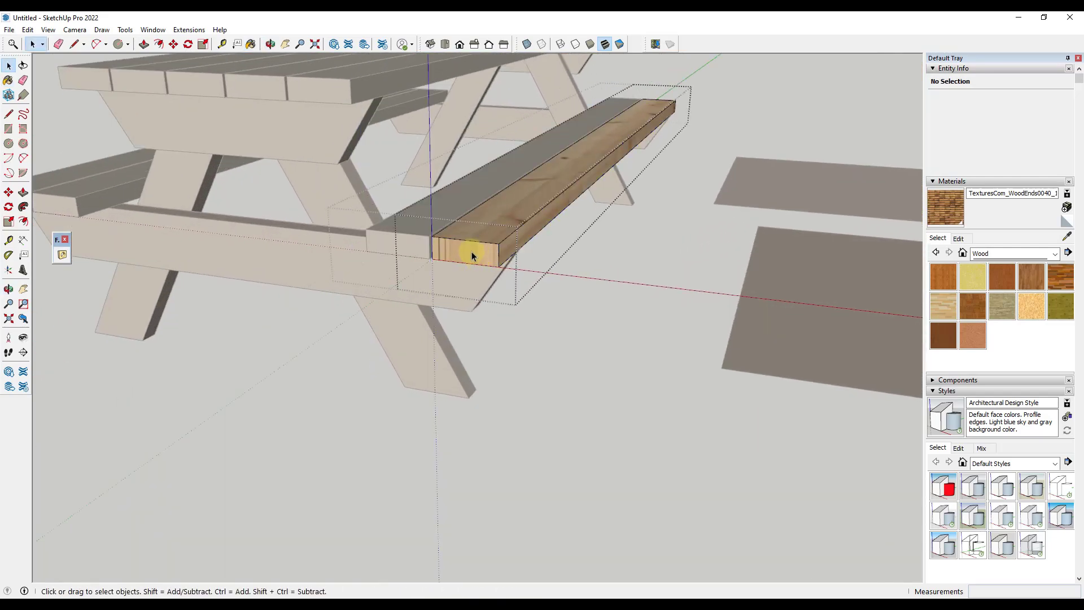
{"action": "left_click", "coordinate": [471, 251]}
{"action": "scroll", "coordinate": [471, 252], "scroll_direction": "up", "scroll_amount": 2}
{"action": "left_click", "coordinate": [938, 204]}
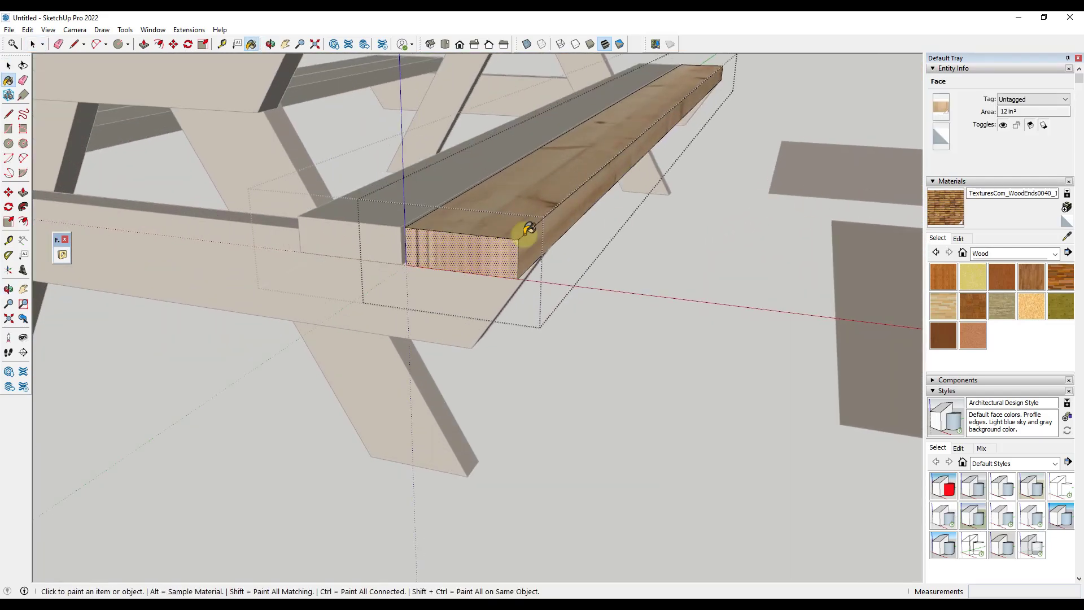
{"action": "left_click", "coordinate": [441, 247]}
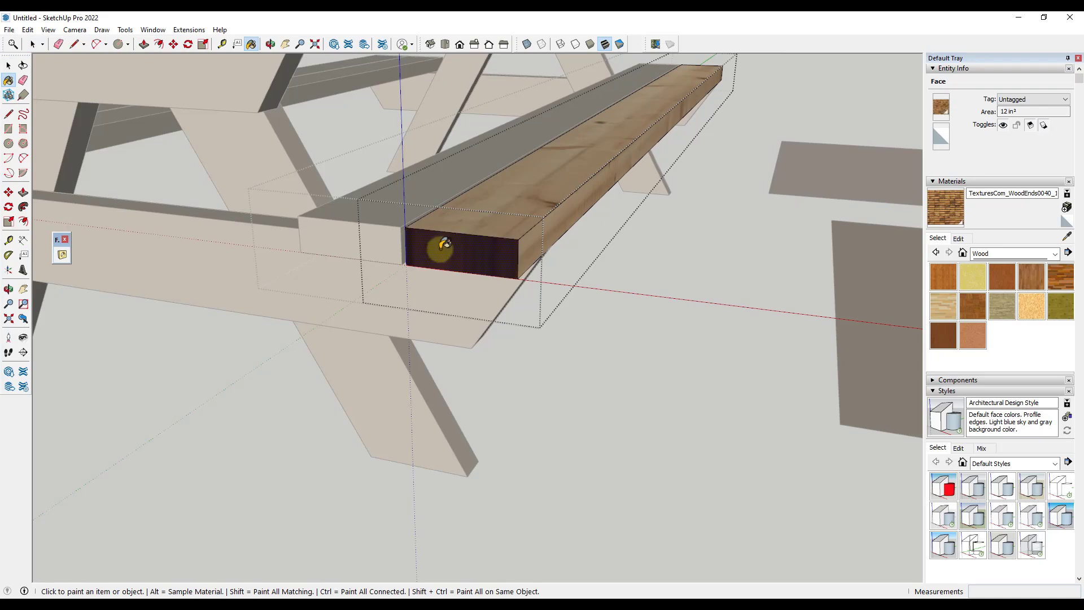
Reset the texture position on the plank's end face.
{"action": "key", "text": "space"}
{"action": "right_click", "coordinate": [445, 248]}
{"action": "mouse_move", "coordinate": [493, 397]}
{"action": "left_click", "coordinate": [619, 421]}
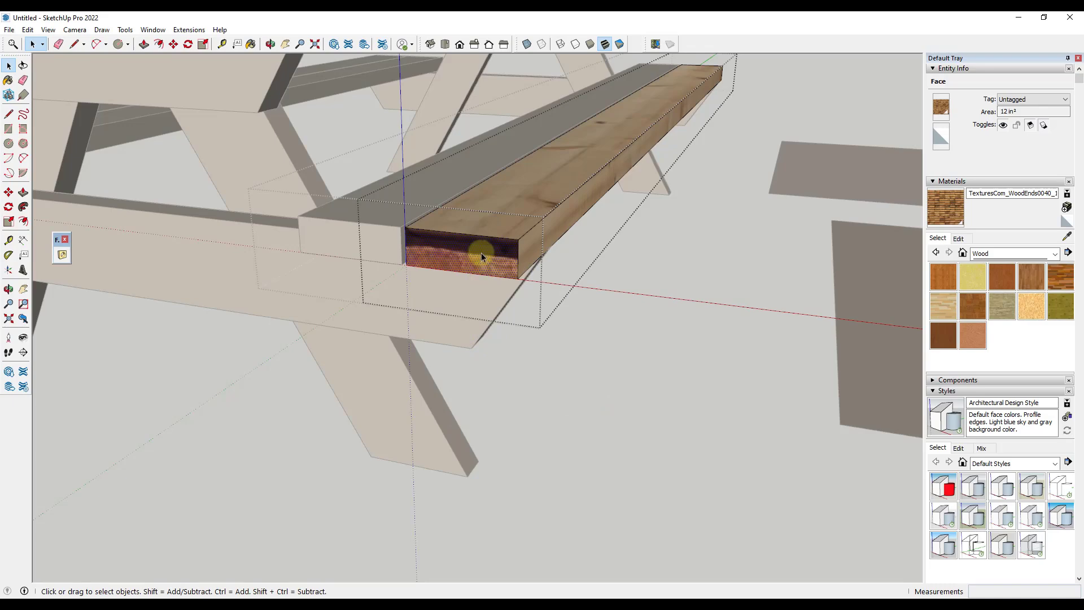
Reposition the wood-ends texture on the bench plank's end face so that another board end covers it.
{"action": "scroll", "coordinate": [490, 243], "scroll_direction": "up", "scroll_amount": 3}
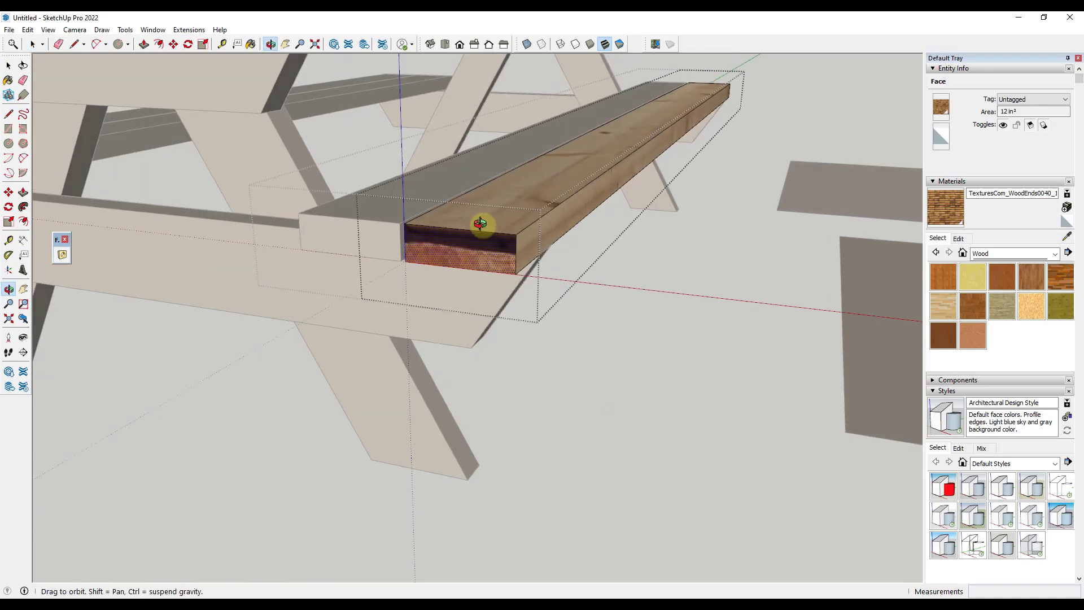
{"action": "right_click", "coordinate": [465, 256]}
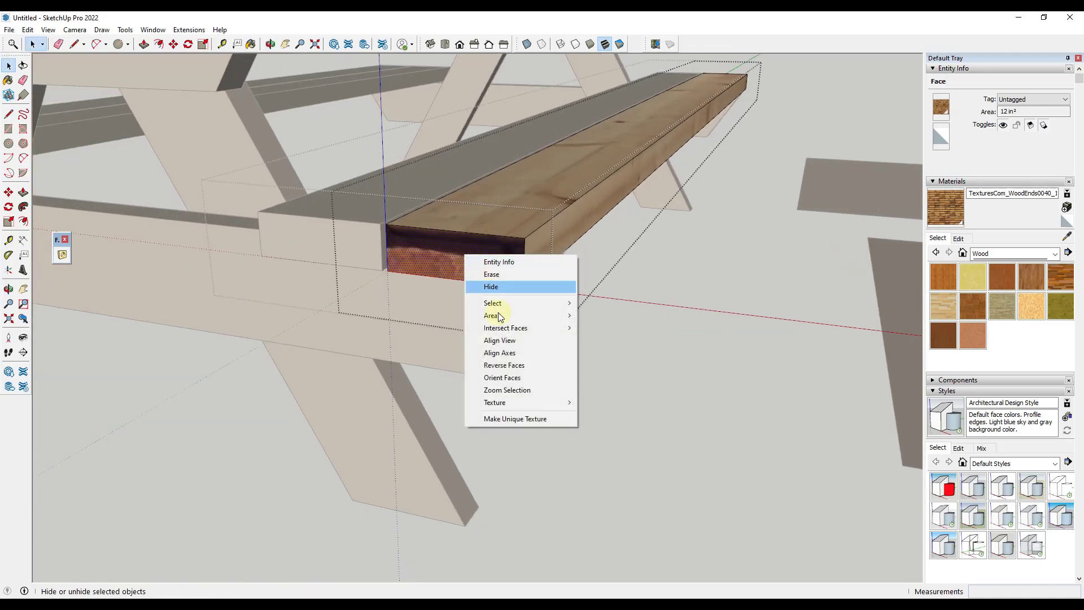
{"action": "mouse_move", "coordinate": [513, 405]}
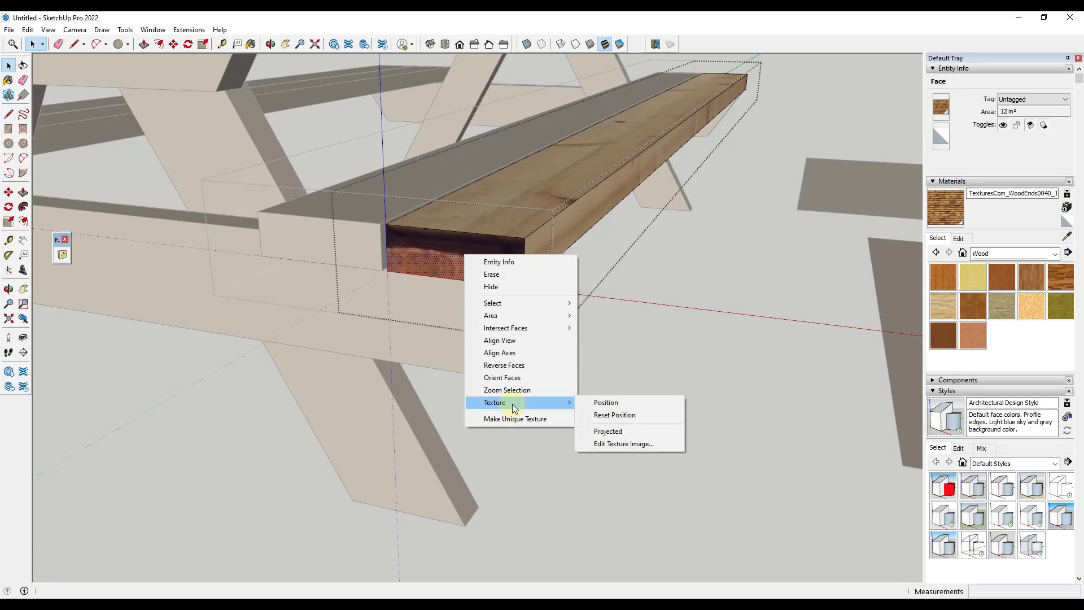
{"action": "left_click", "coordinate": [604, 402]}
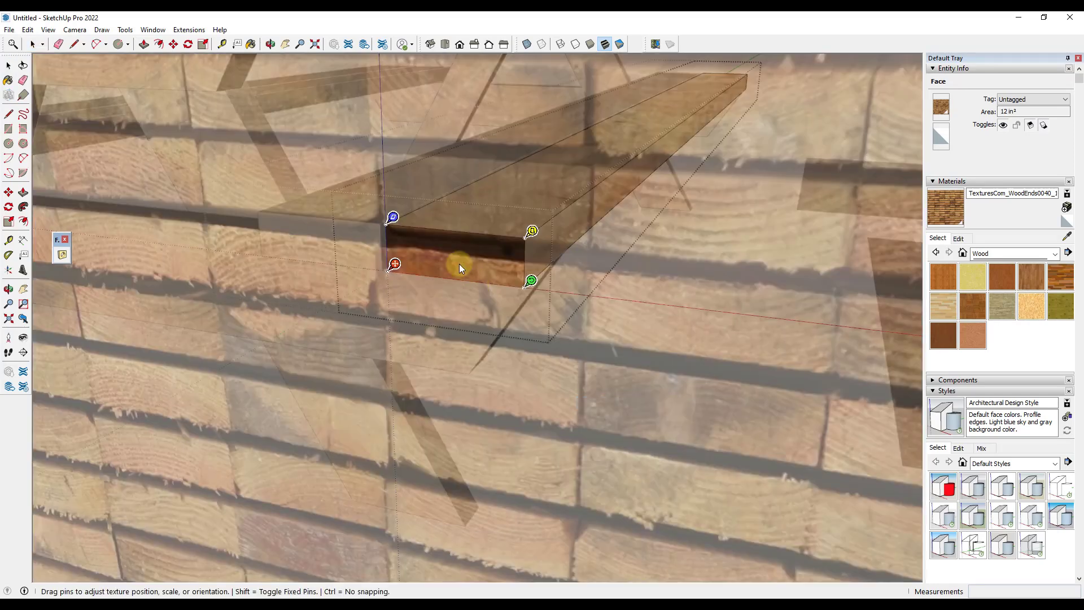
{"action": "left_click_drag", "start_coordinate": [481, 258], "coordinate": [277, 202]}
{"action": "left_click_drag", "start_coordinate": [456, 254], "coordinate": [444, 252]}
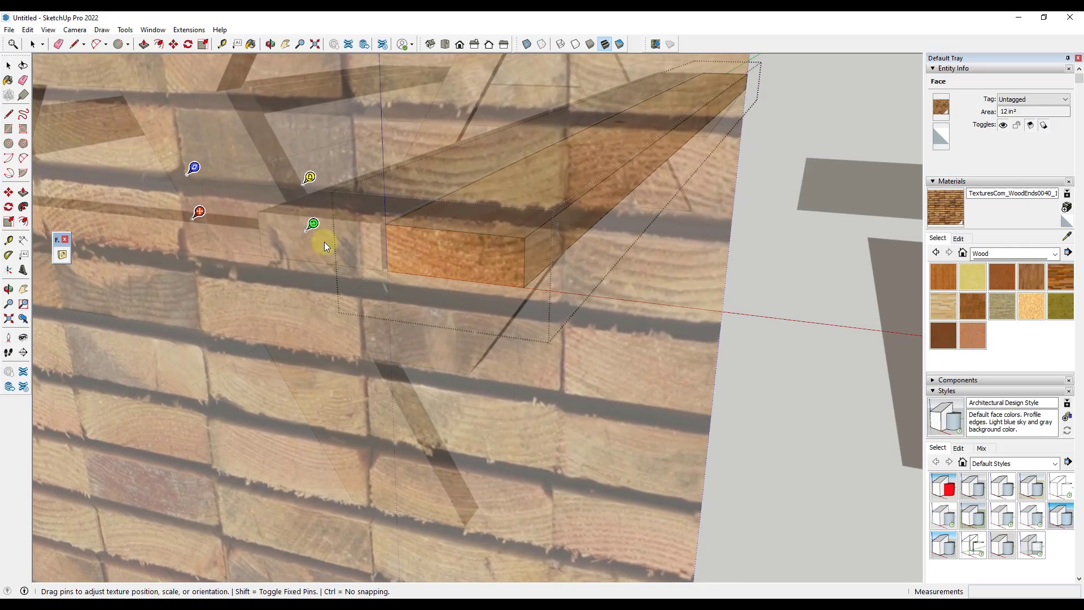
Switch the texture to free pins and set the four pins on the corners of a single board end in the image.
{"action": "right_click", "coordinate": [465, 251]}
{"action": "left_click", "coordinate": [491, 307]}
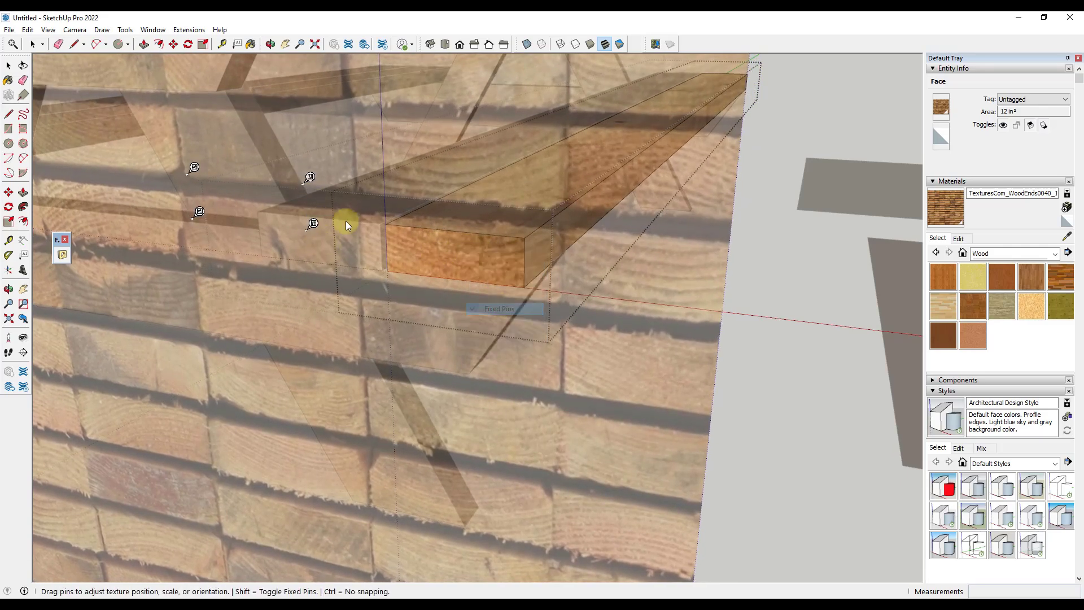
{"action": "left_click", "coordinate": [320, 225]}
{"action": "left_click", "coordinate": [572, 298]}
{"action": "left_click", "coordinate": [309, 178]}
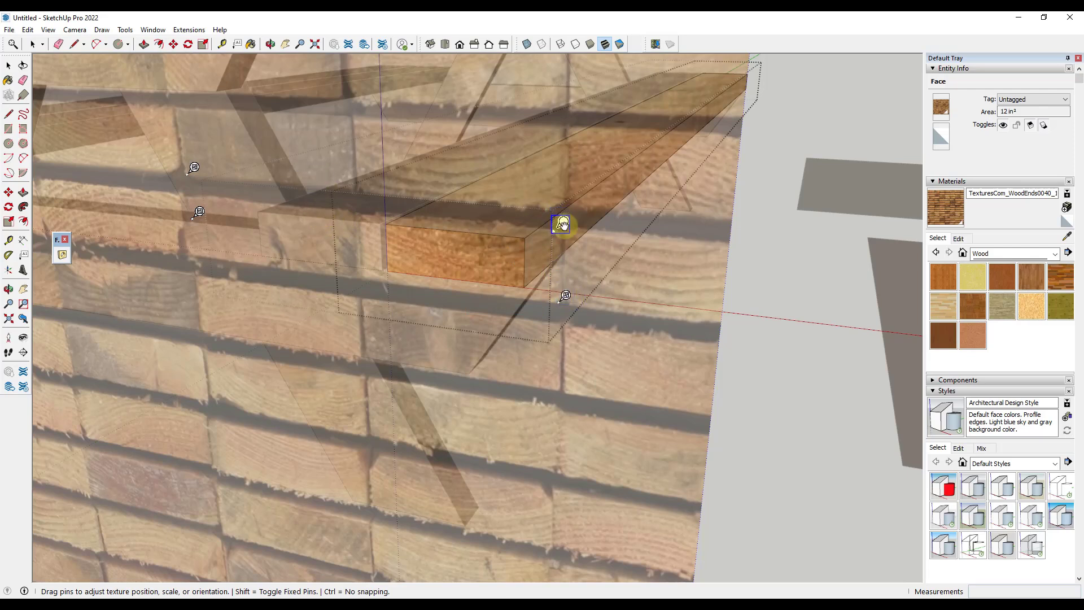
{"action": "left_click", "coordinate": [191, 163]}
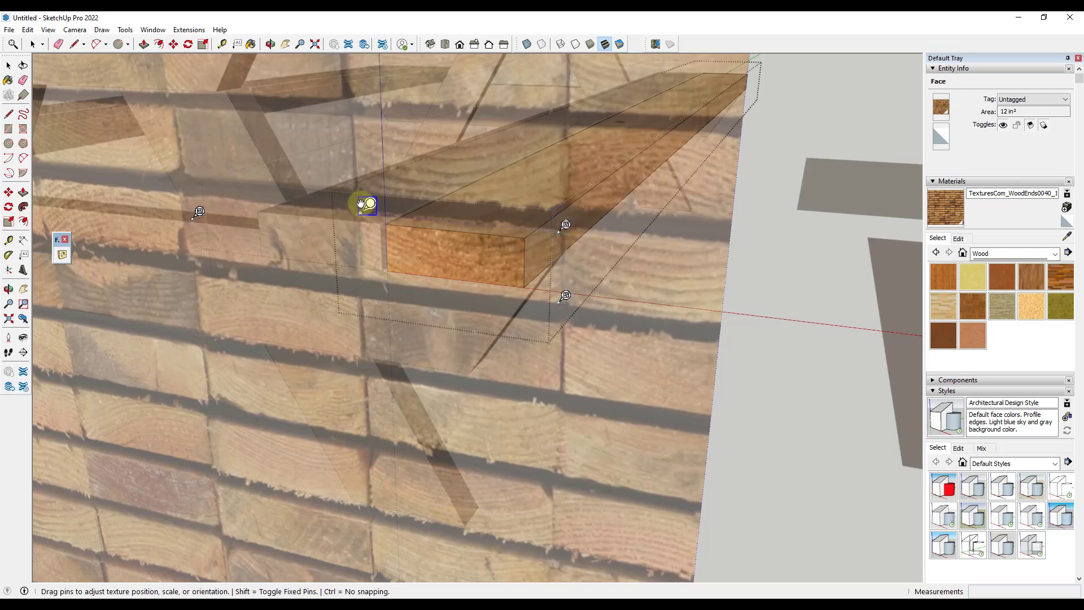
{"action": "left_click", "coordinate": [200, 214]}
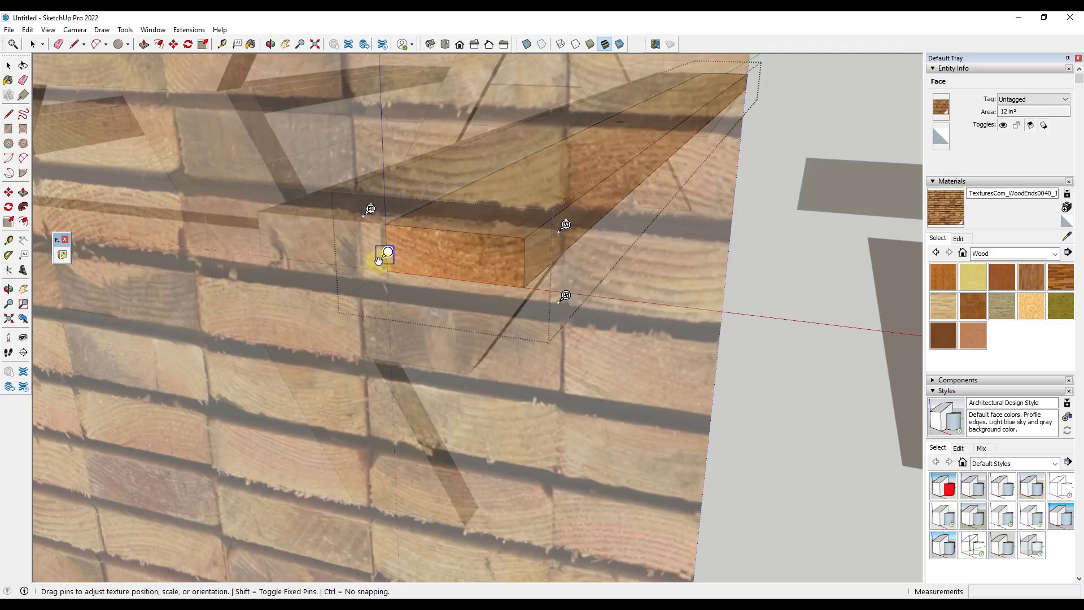
Stretch the pinned board end onto the four corners of the plank's end face and finish positioning.
{"action": "left_click", "coordinate": [394, 263]}
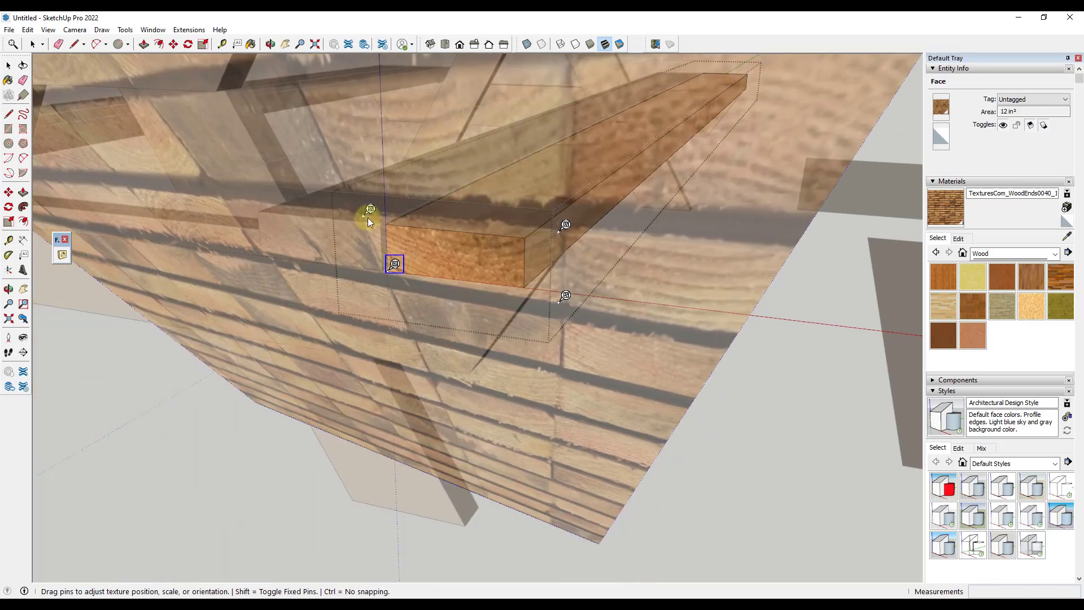
{"action": "left_click", "coordinate": [370, 210]}
{"action": "left_click", "coordinate": [393, 216]}
{"action": "left_click", "coordinate": [566, 225]}
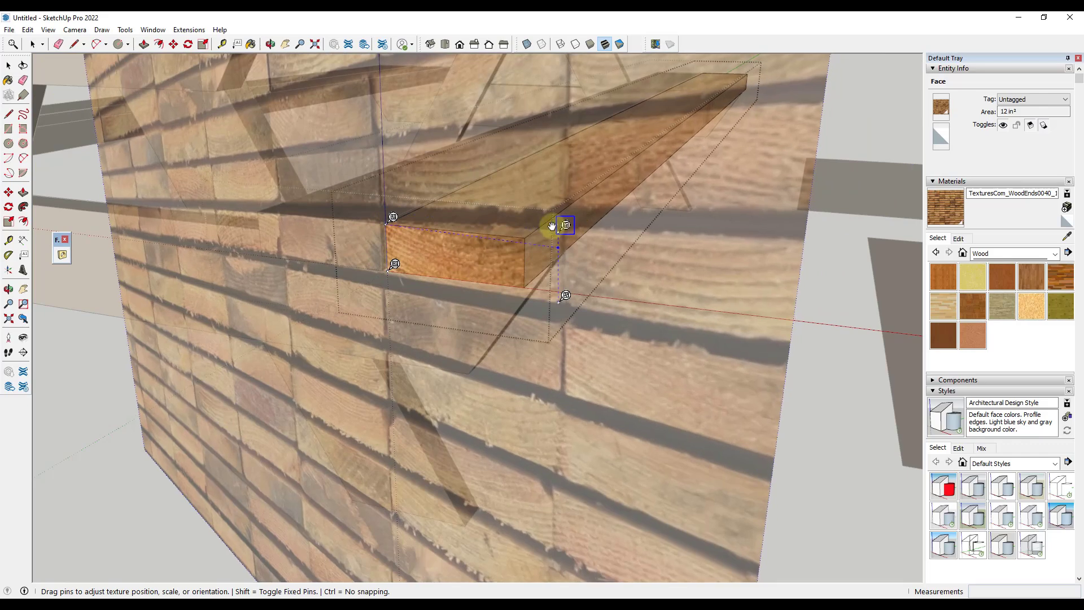
{"action": "left_click", "coordinate": [533, 231]}
{"action": "left_click", "coordinate": [565, 295]}
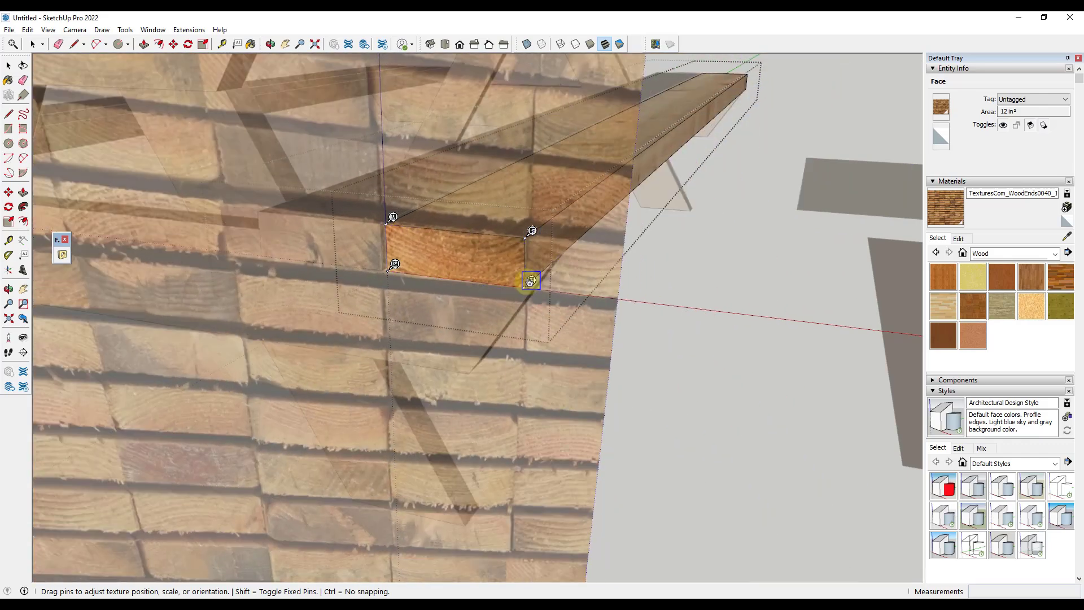
{"action": "left_click", "coordinate": [639, 262]}
Reopen the textured bench plank for editing and select its wood-ends face.
{"action": "scroll", "coordinate": [661, 346], "scroll_direction": "down", "scroll_amount": 6}
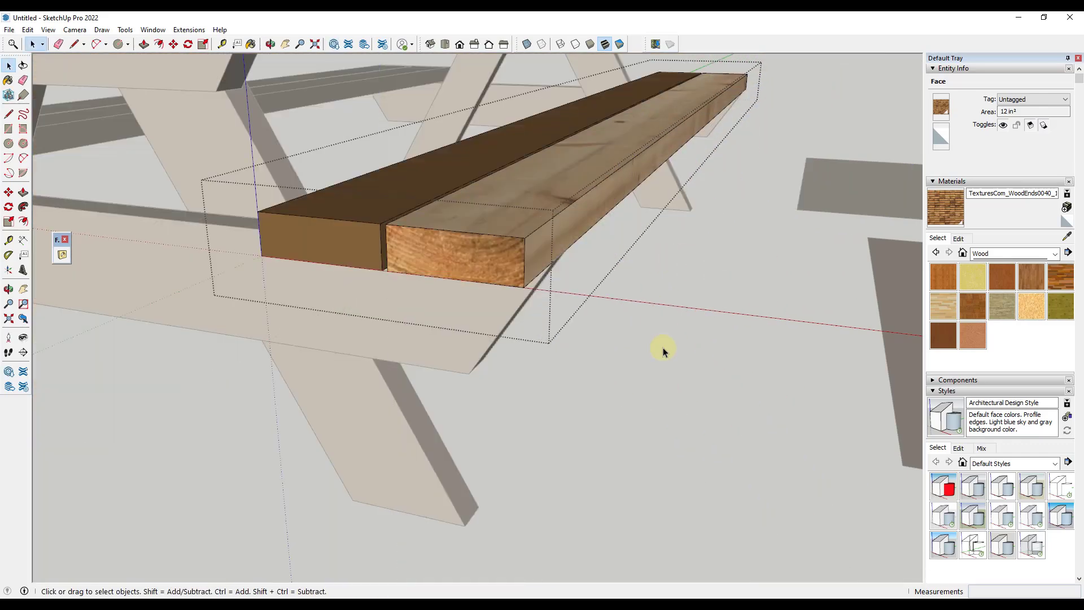
{"action": "scroll", "coordinate": [625, 241], "scroll_direction": "up", "scroll_amount": 4}
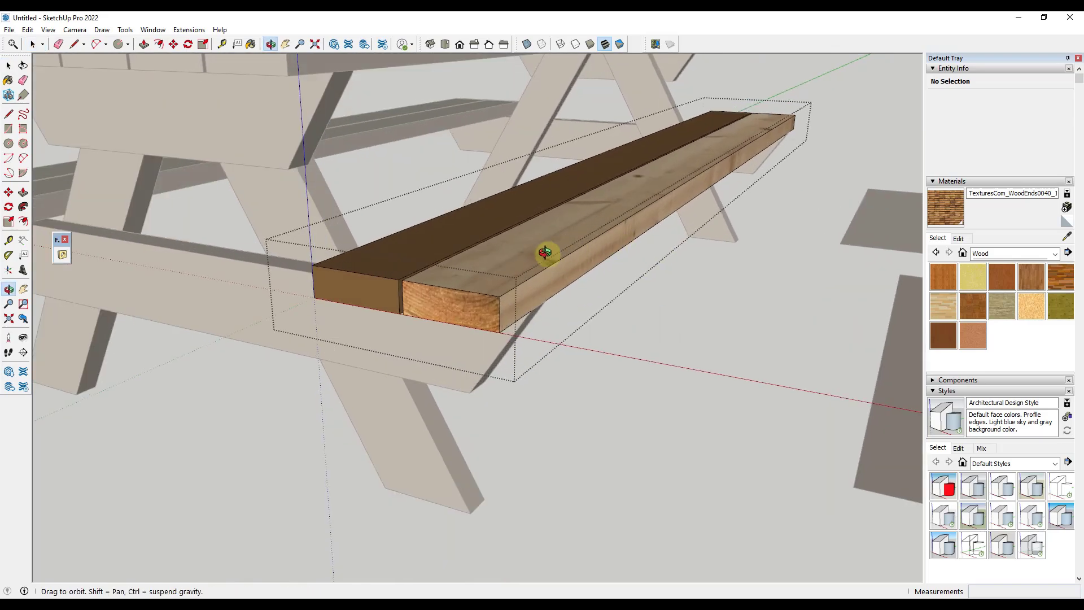
{"action": "middle_click_drag", "start_coordinate": [539, 248], "coordinate": [552, 260]}
{"action": "left_click", "coordinate": [480, 323]}
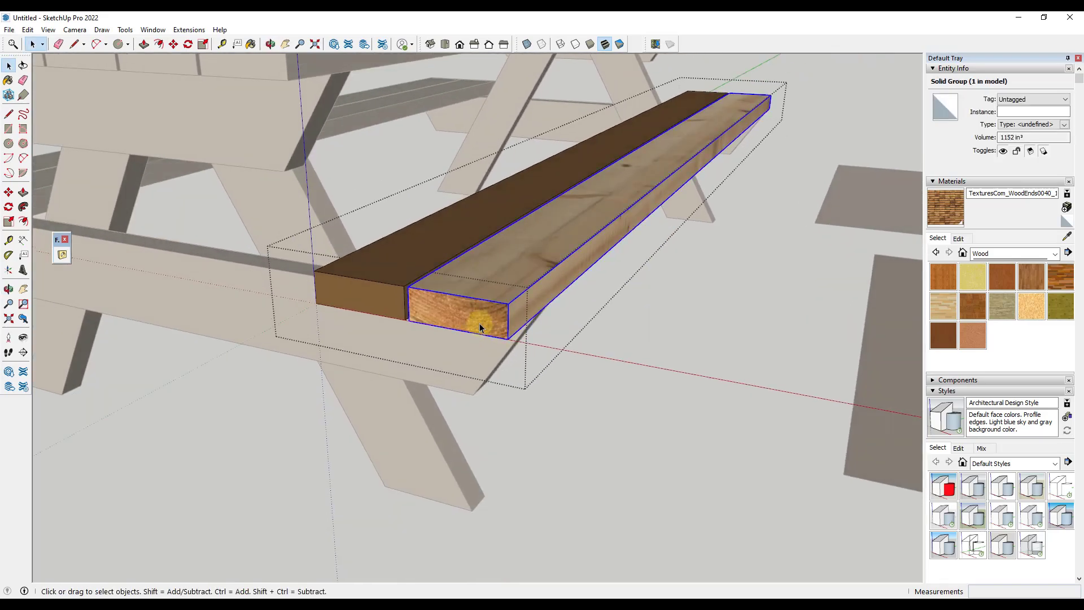
{"action": "double_click", "coordinate": [482, 322]}
{"action": "left_click", "coordinate": [482, 326]}
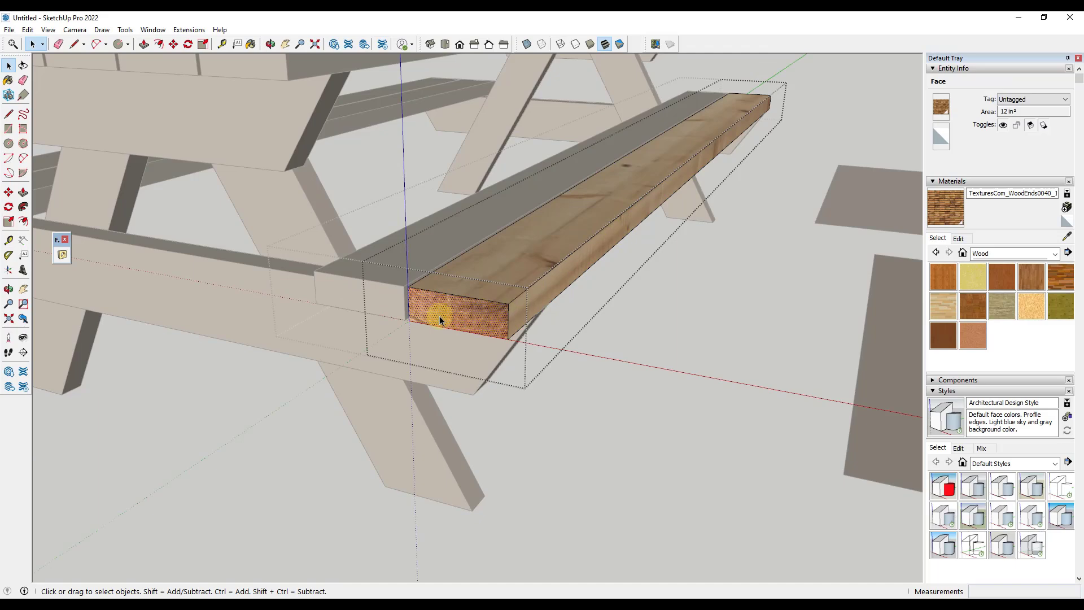
{"action": "scroll", "coordinate": [447, 313], "scroll_direction": "down", "scroll_amount": 2}
{"action": "scroll", "coordinate": [653, 247], "scroll_direction": "up", "scroll_amount": 3}
{"action": "scroll", "coordinate": [405, 313], "scroll_direction": "up", "scroll_amount": 2}
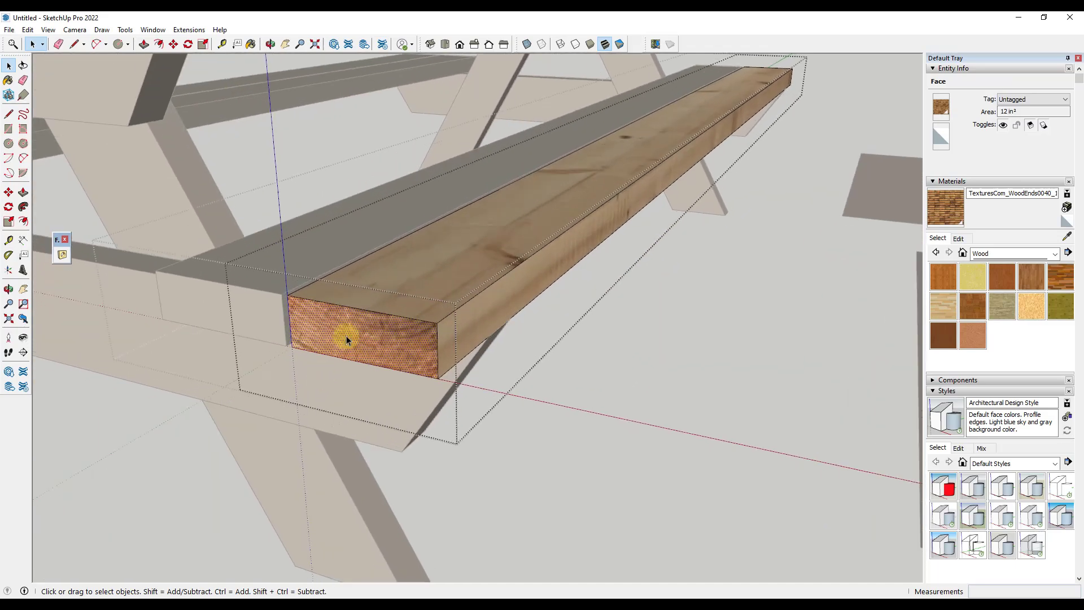
Turn on Colorize for the wood-ends material, raise its brightness and shift its hue to a paler yellowish tan.
{"action": "left_click", "coordinate": [959, 239]}
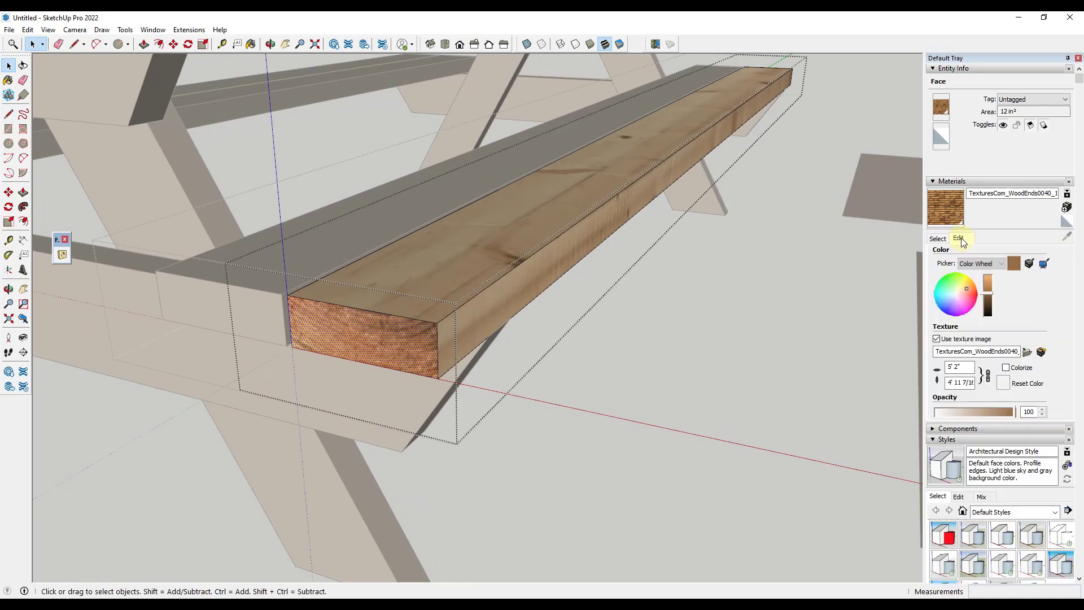
{"action": "left_click", "coordinate": [1007, 369]}
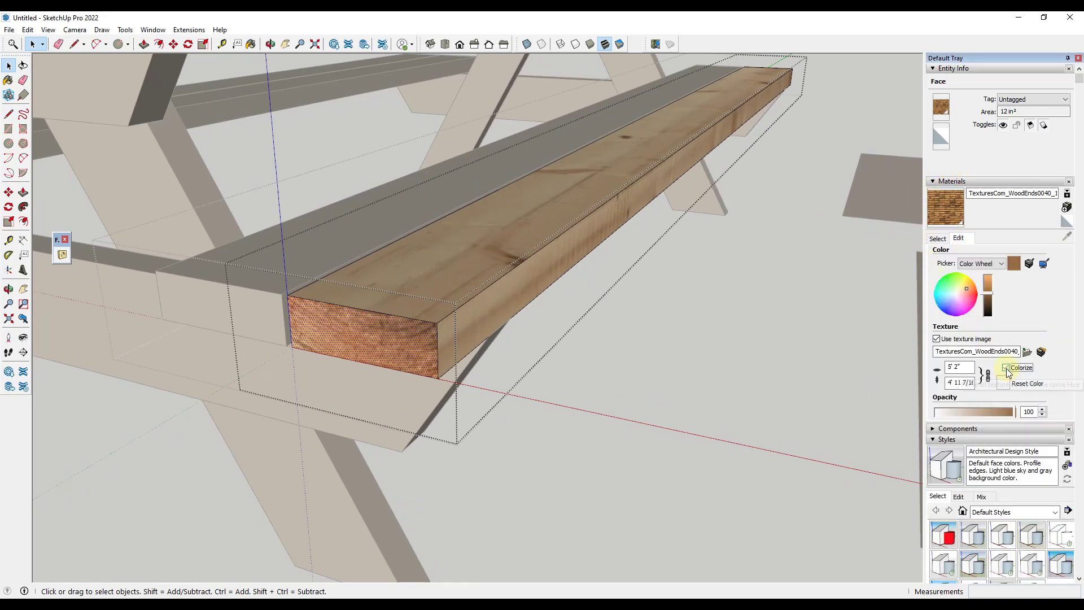
{"action": "left_click_drag", "start_coordinate": [987, 292], "coordinate": [987, 287]}
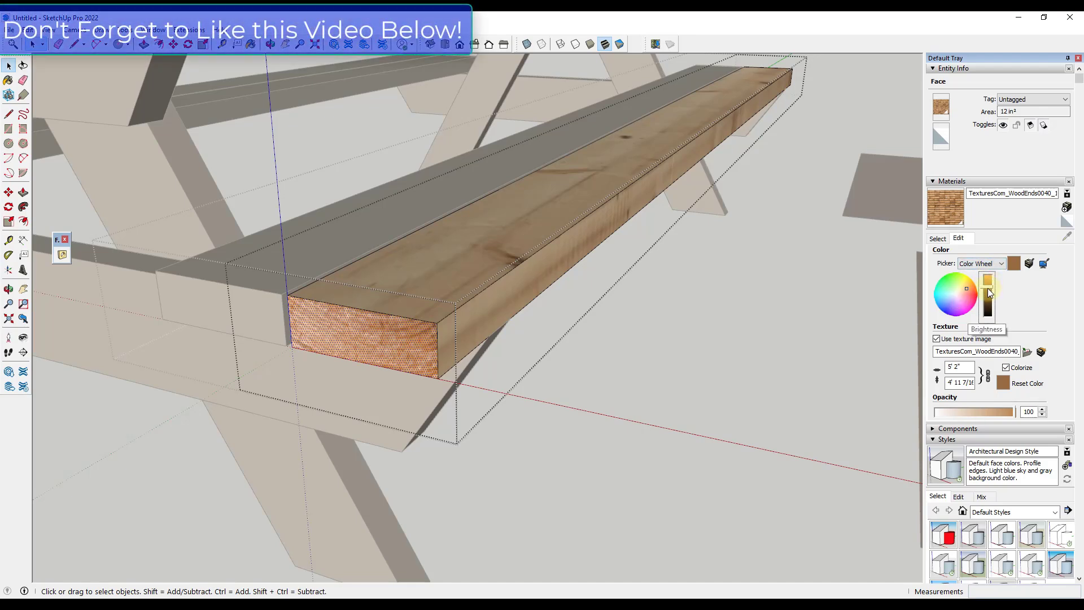
{"action": "left_click_drag", "start_coordinate": [966, 289], "coordinate": [962, 290]}
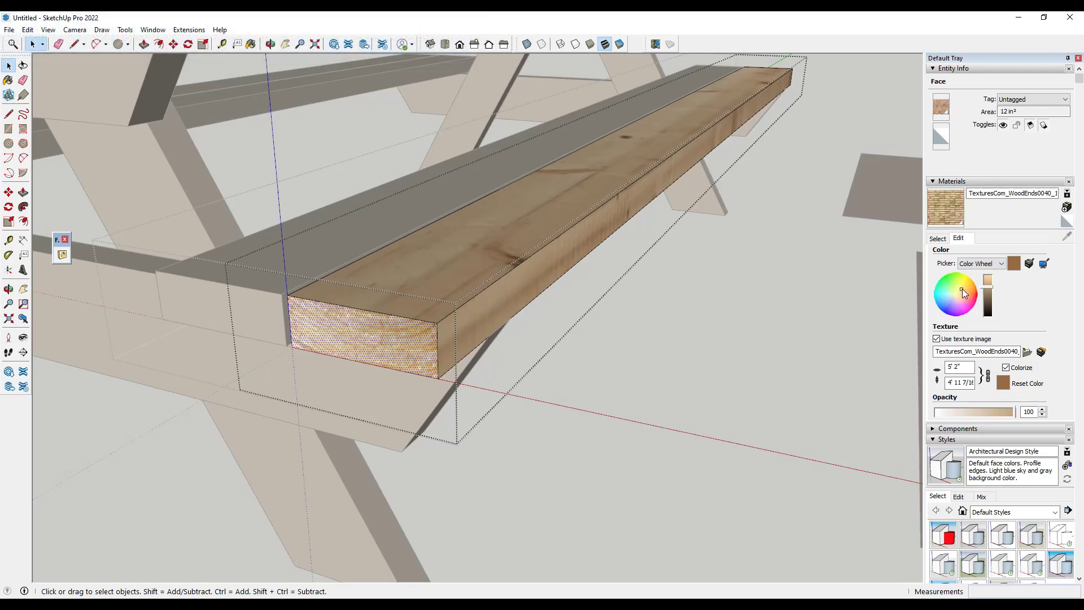
{"action": "left_click_drag", "start_coordinate": [964, 287], "coordinate": [964, 289]}
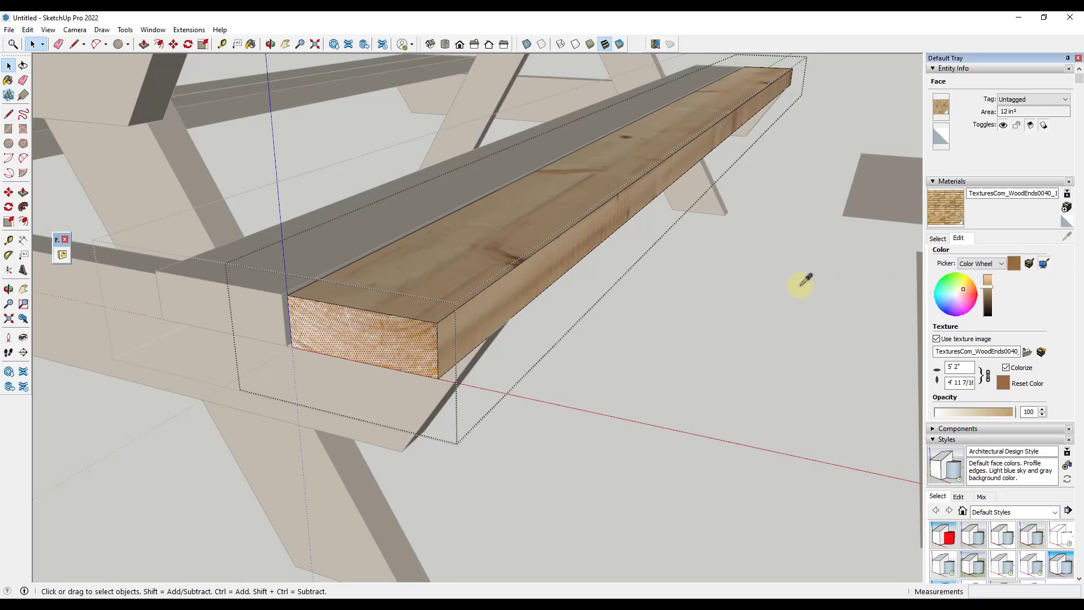
Match the wood-ends material's color to the plank's long side face and leave the plank's editing context.
{"action": "left_click", "coordinate": [487, 298]}
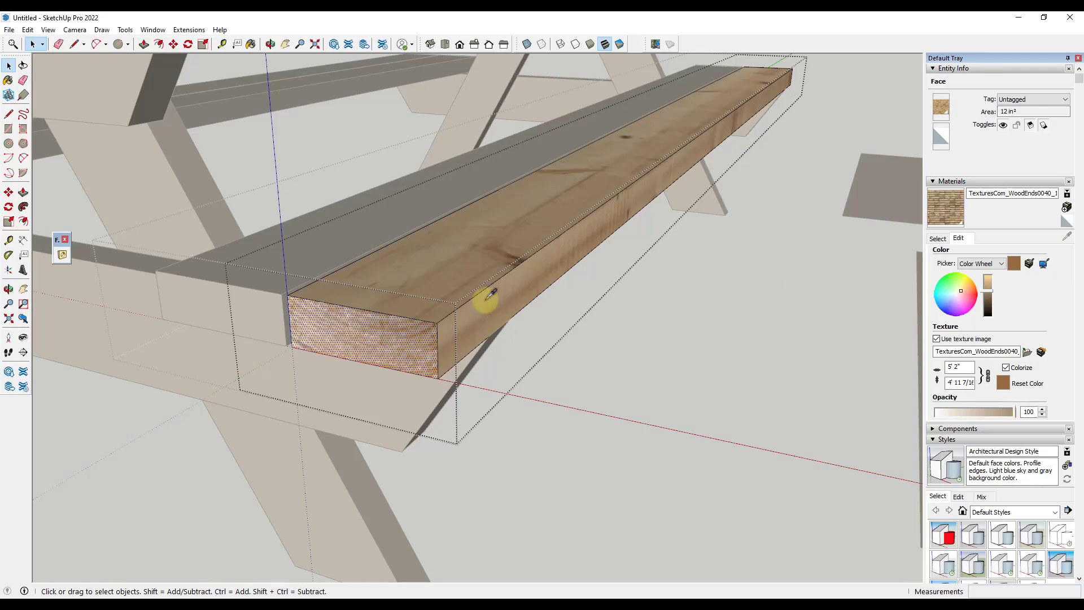
{"action": "left_click", "coordinate": [667, 398]}
{"action": "scroll", "coordinate": [398, 341], "scroll_direction": "down", "scroll_amount": 5}
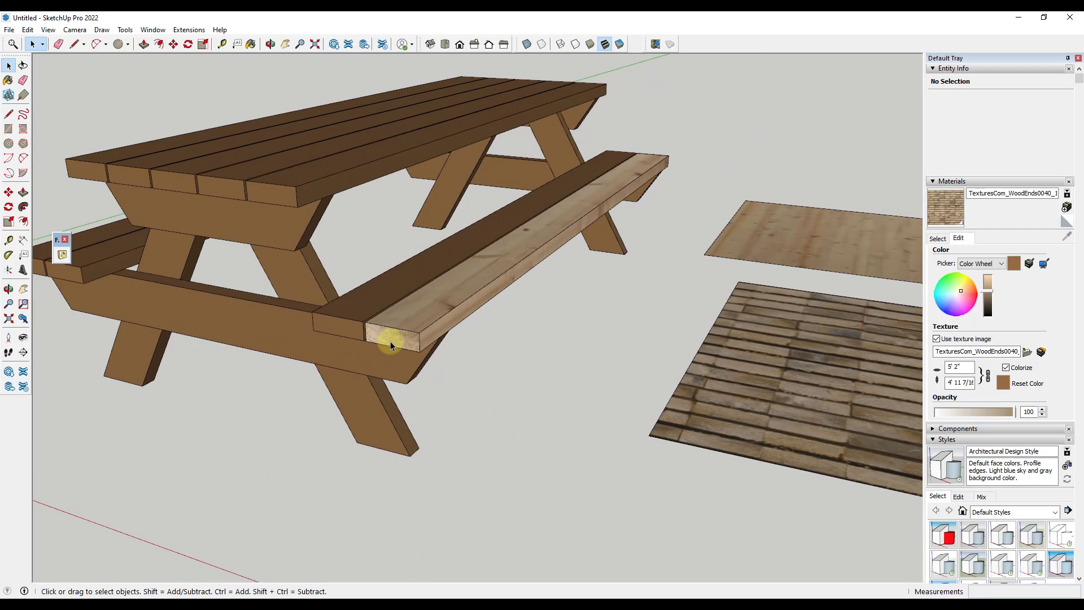
Open the textured plank again and sample the recolored wood-ends material from its end face.
{"action": "double_click", "coordinate": [402, 335]}
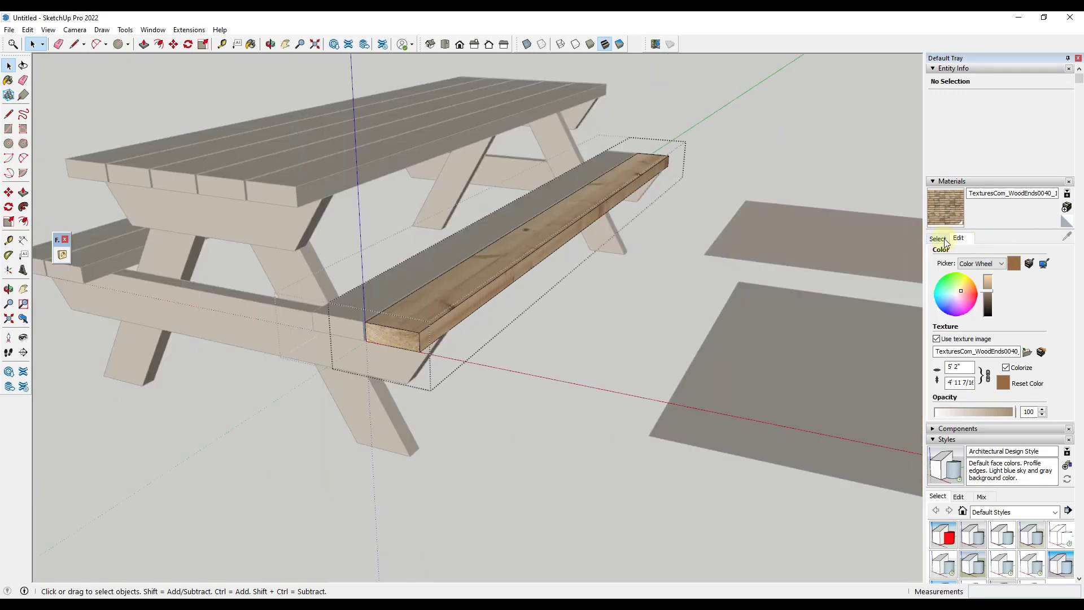
{"action": "left_click", "coordinate": [938, 238]}
{"action": "left_click", "coordinate": [1066, 236]}
{"action": "left_click", "coordinate": [385, 337]}
Paint the plank's opposite end face with the recolored wood-ends material.
{"action": "mouse_move", "coordinate": [387, 331]}
{"action": "middle_mouse_down"}
{"action": "mouse_move", "coordinate": [638, 235]}
{"action": "mouse_move", "coordinate": [68, 189]}
{"action": "mouse_move", "coordinate": [480, 285]}
{"action": "middle_mouse_up"}
{"action": "scroll", "coordinate": [480, 285], "scroll_direction": "up", "scroll_amount": 3}
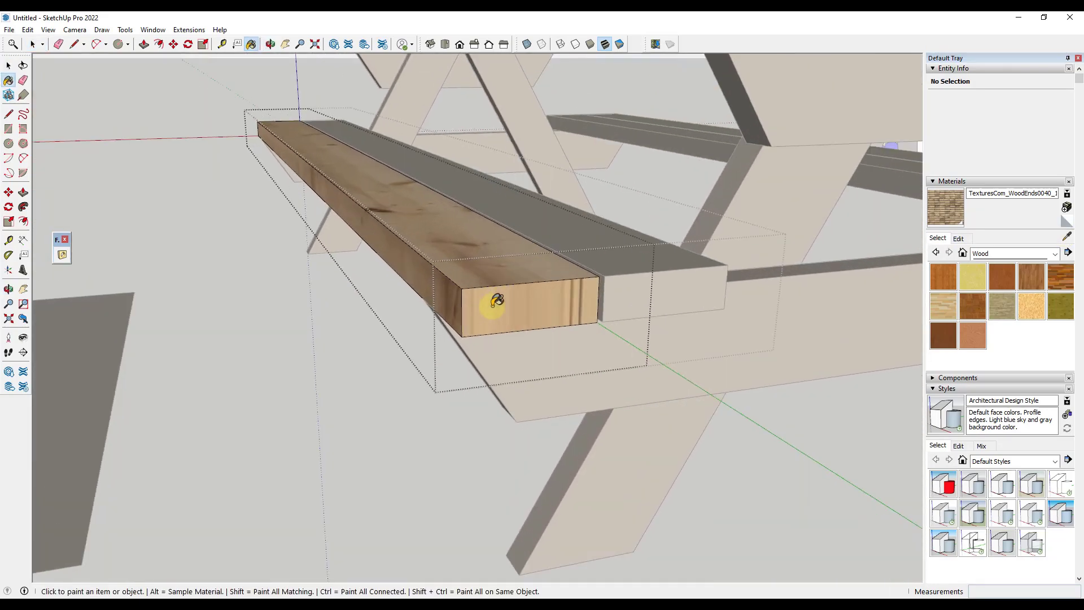
{"action": "key", "text": "space"}
{"action": "left_click", "coordinate": [496, 305]}
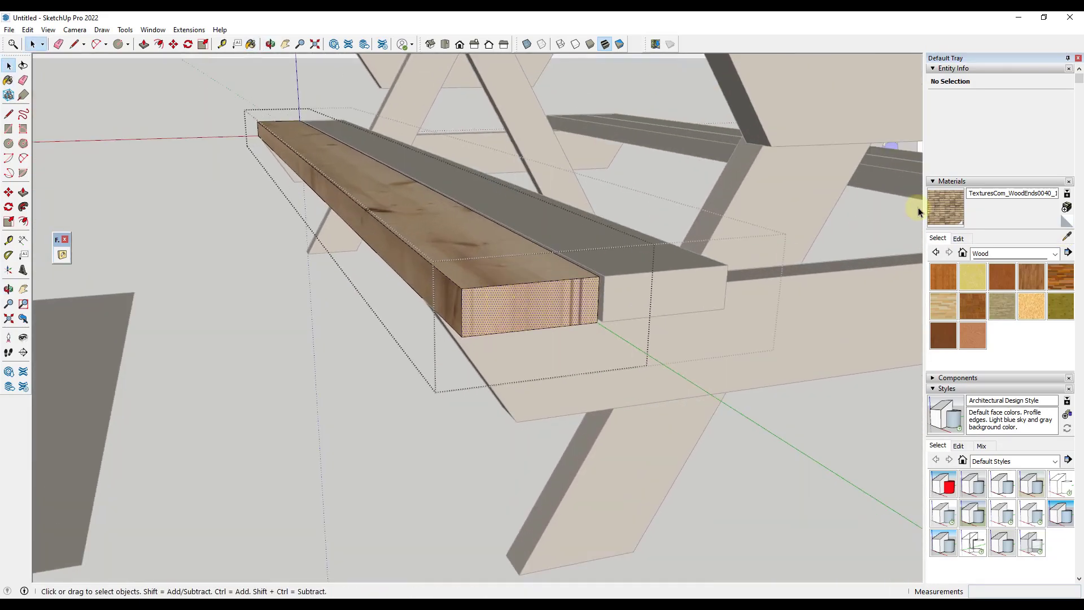
{"action": "left_click", "coordinate": [952, 205]}
{"action": "left_click", "coordinate": [531, 300]}
{"action": "scroll", "coordinate": [522, 306], "scroll_direction": "up", "scroll_amount": 2}
{"action": "key", "text": "space"}
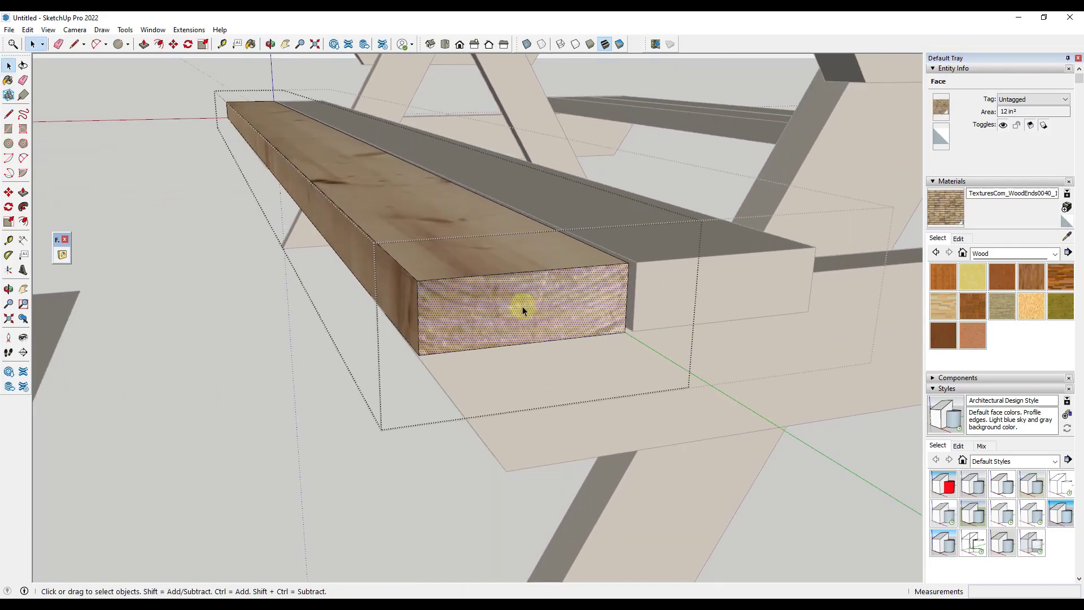
Shift the wood-ends texture on the plank's opposite end face so that another part of the image covers it.
{"action": "right_click", "coordinate": [523, 305]}
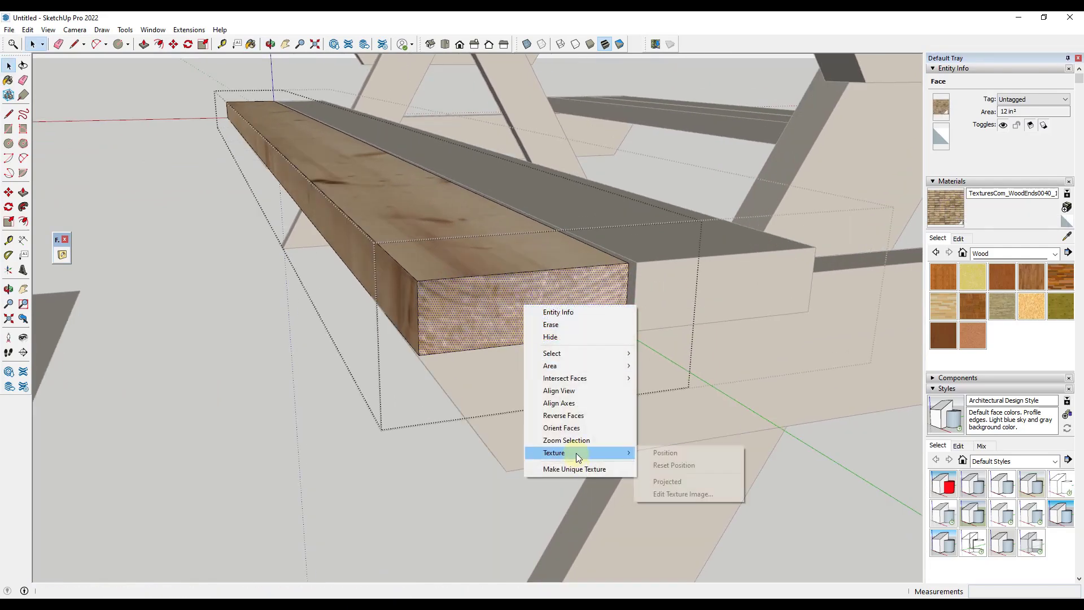
{"action": "left_click", "coordinate": [664, 453]}
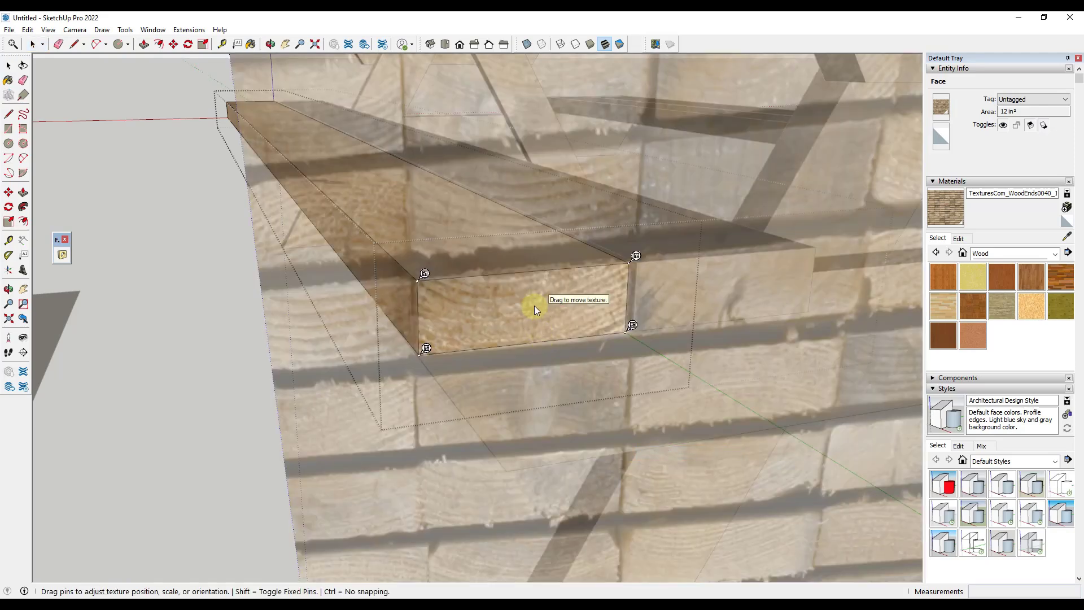
{"action": "left_click_drag", "start_coordinate": [534, 306], "coordinate": [257, 207]}
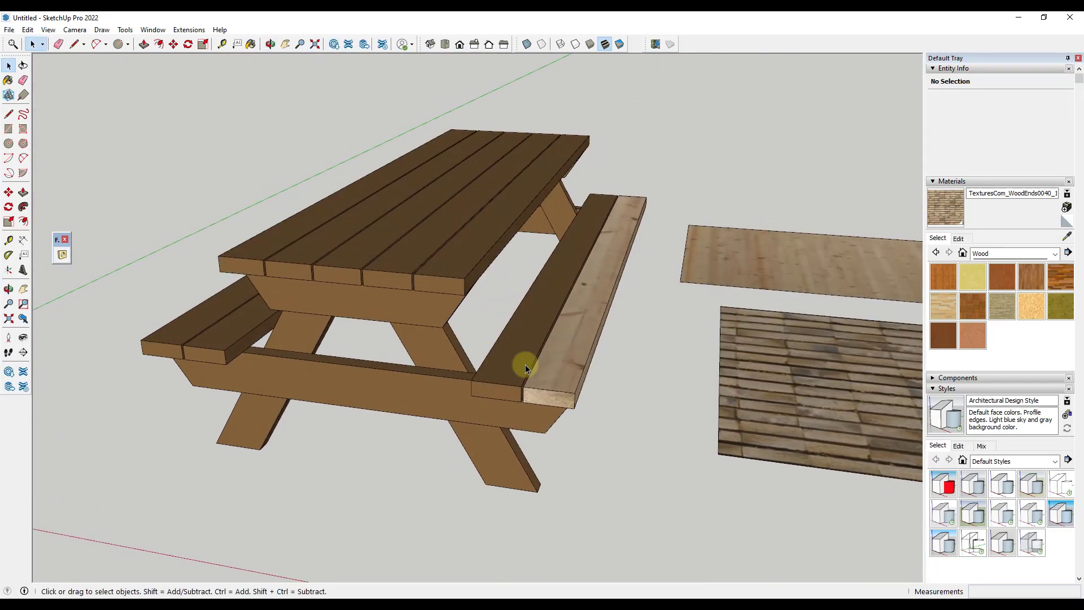
Inside the bench group, copy the textured plank onto the neighbouring plain plank, aligning their bottom end corners.
{"action": "double_click", "coordinate": [520, 351]}
{"action": "key", "text": "Escape"}
{"action": "left_click", "coordinate": [524, 381]}
{"action": "double_click", "coordinate": [517, 377]}
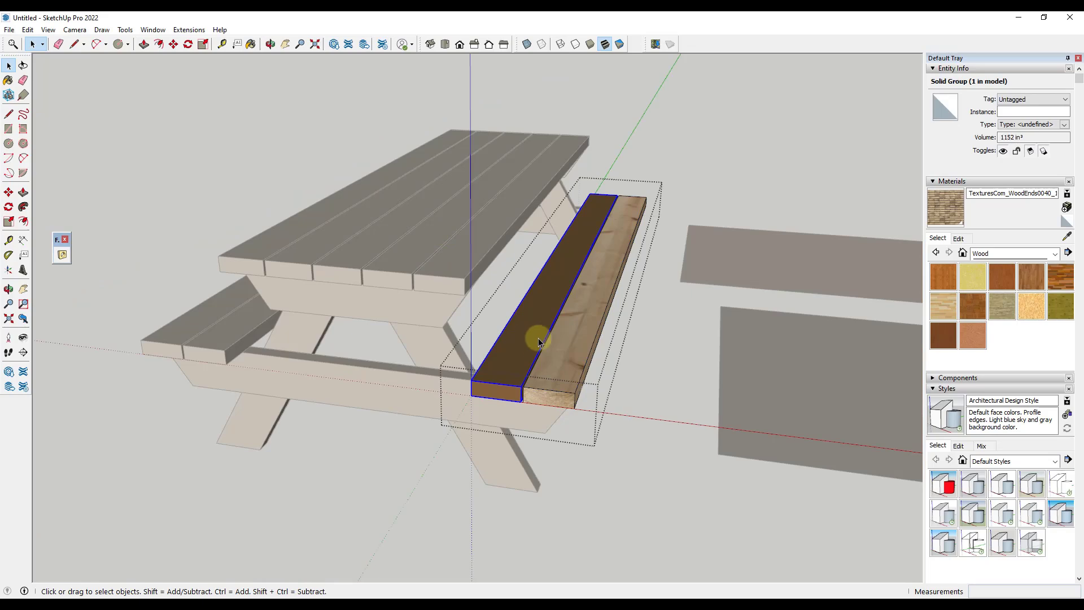
{"action": "scroll", "coordinate": [515, 370], "scroll_direction": "up", "scroll_amount": 4}
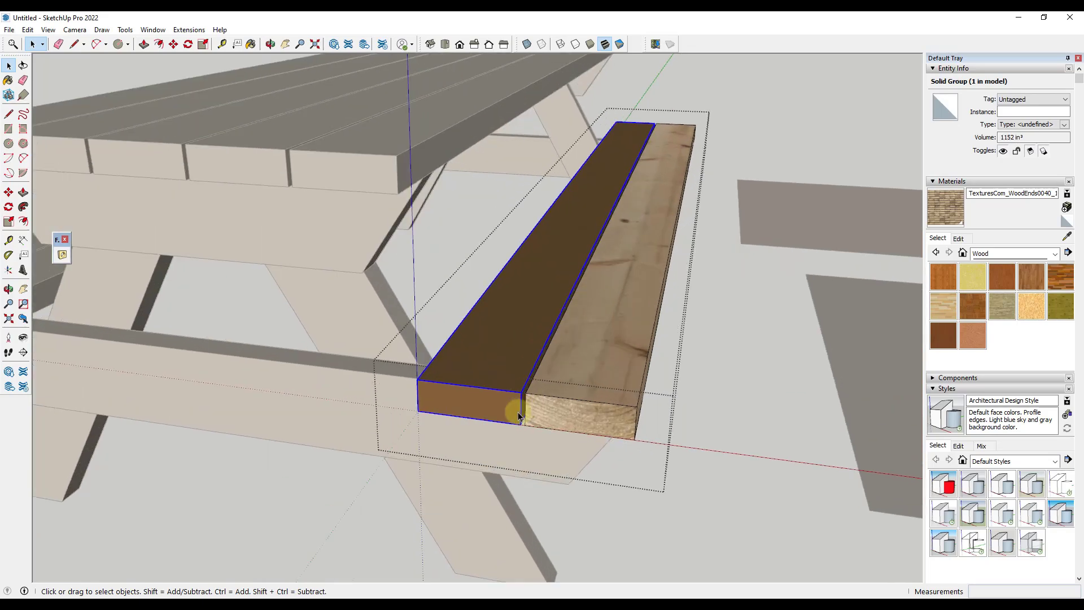
{"action": "scroll", "coordinate": [497, 404], "scroll_direction": "up", "scroll_amount": 1}
{"action": "scroll", "coordinate": [364, 371], "scroll_direction": "down", "scroll_amount": 3}
{"action": "scroll", "coordinate": [363, 374], "scroll_direction": "up", "scroll_amount": 4}
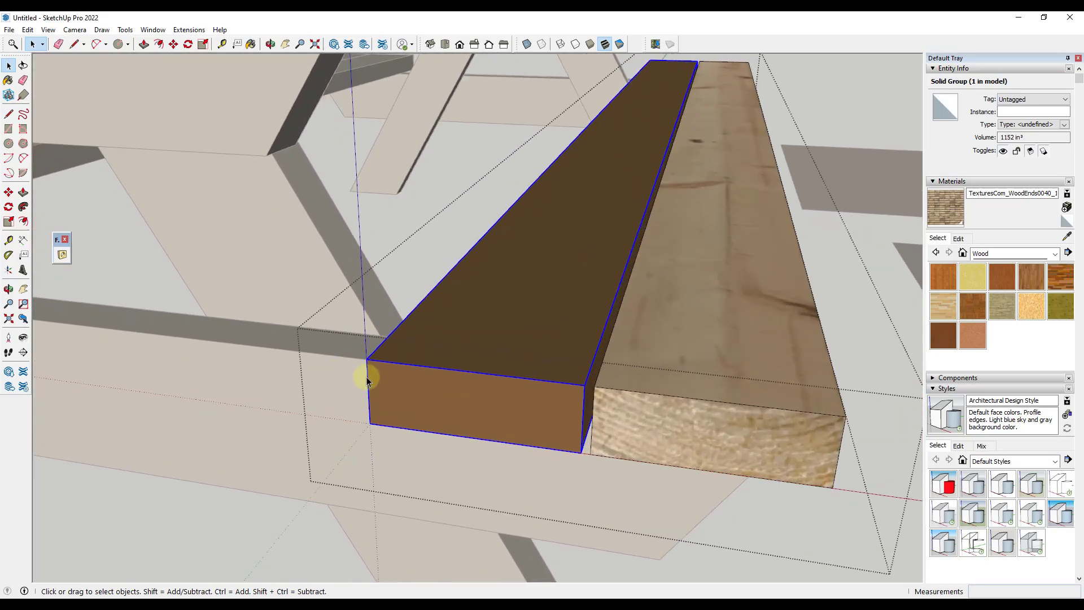
{"action": "left_click", "coordinate": [655, 435]}
{"action": "key", "text": "m"}
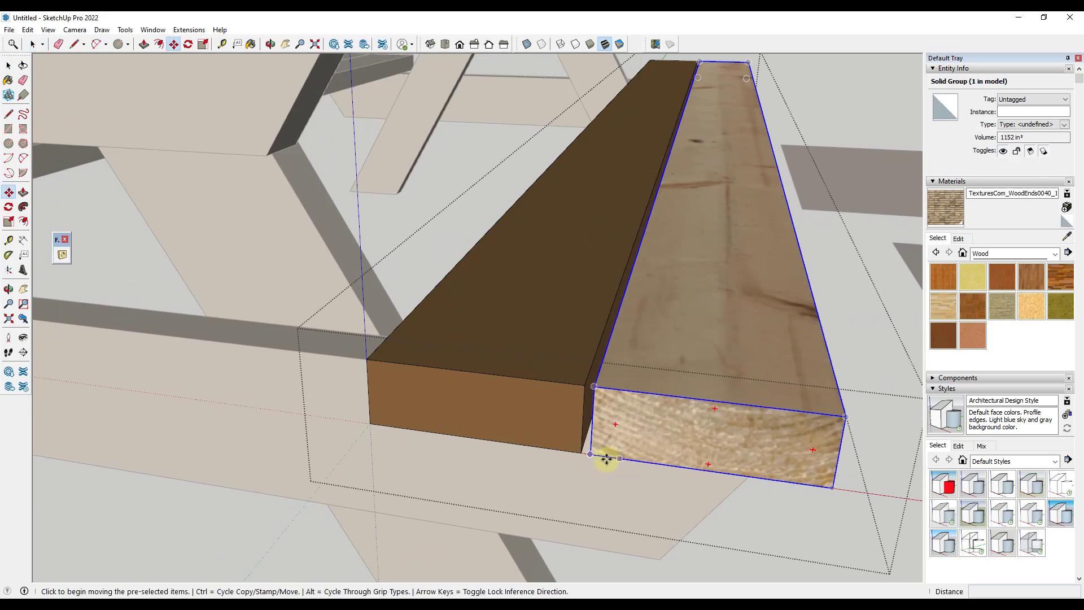
{"action": "left_click", "coordinate": [590, 452]}
{"action": "key", "text": "ctrl"}
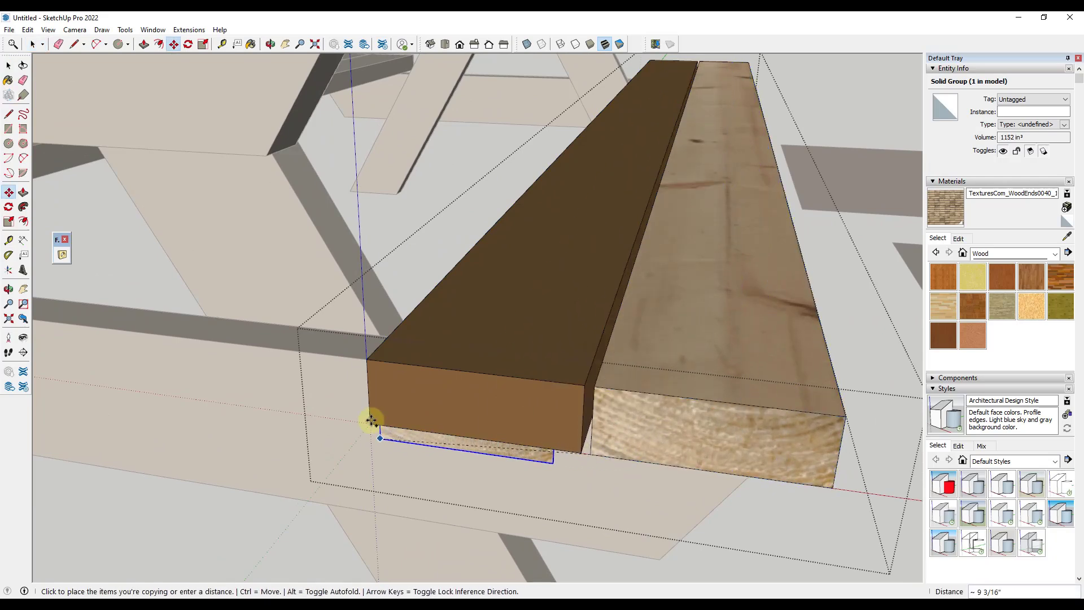
{"action": "left_click", "coordinate": [371, 422]}
Delete the plain brown bench plank that overlaps the textured copy.
{"action": "key", "text": "space"}
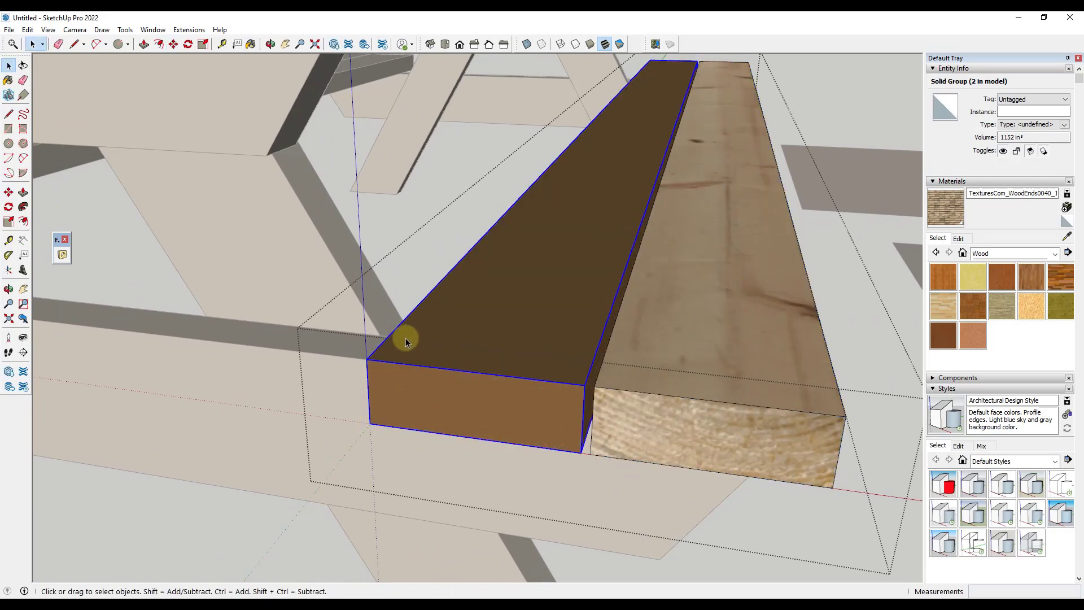
{"action": "left_click", "coordinate": [441, 353]}
{"action": "scroll", "coordinate": [460, 343], "scroll_direction": "down", "scroll_amount": 6}
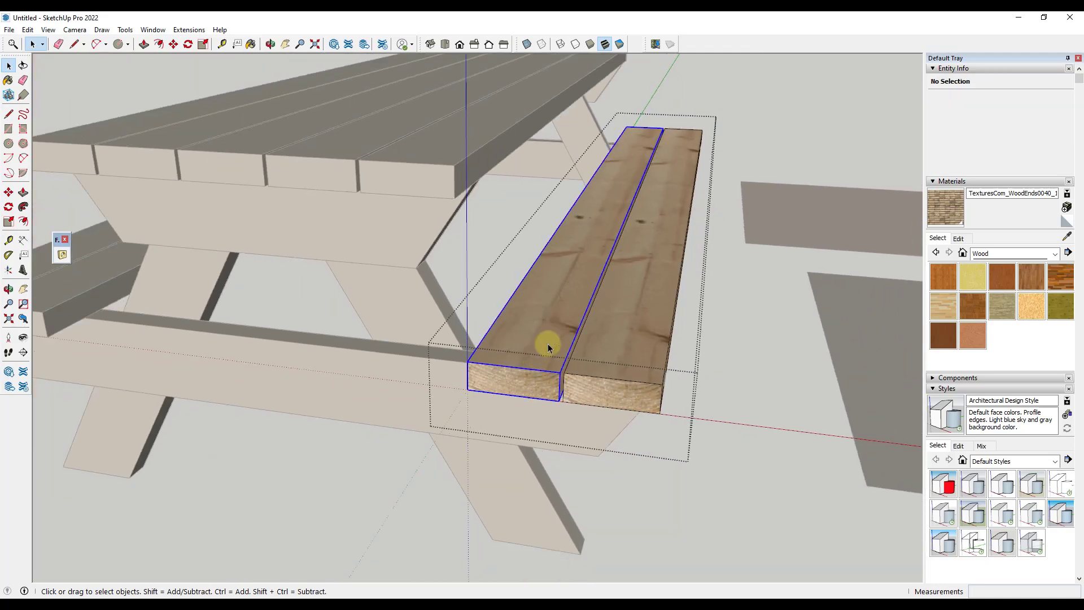
Rotate the copied inner bench plank about its lengthwise axis so that a different face points up.
{"action": "left_click", "coordinate": [534, 358]}
{"action": "scroll", "coordinate": [531, 360], "scroll_direction": "up", "scroll_amount": 2}
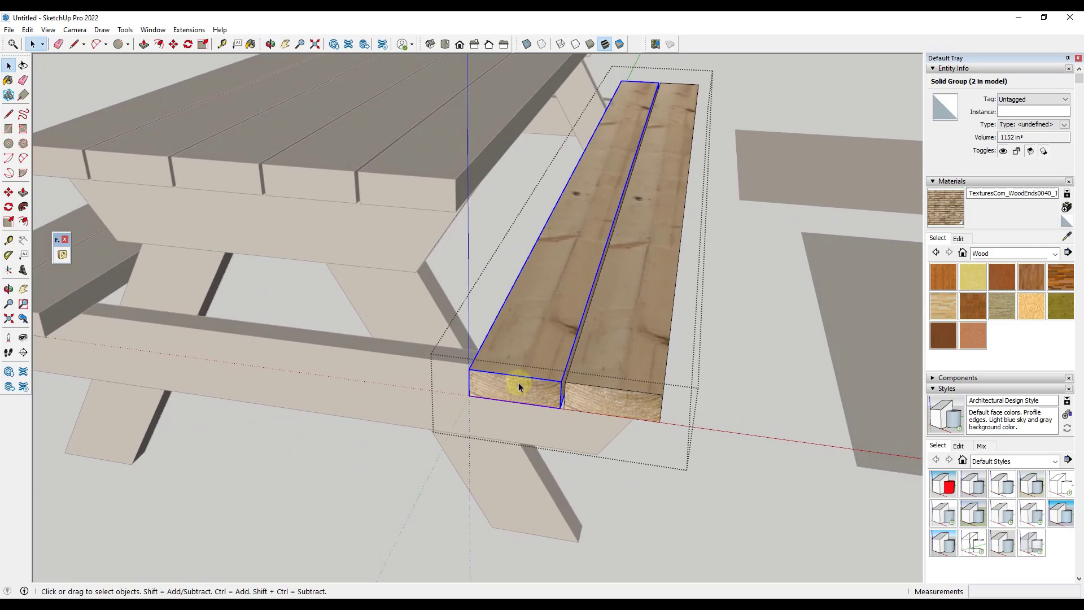
{"action": "key", "text": "m"}
{"action": "left_click", "coordinate": [544, 387]}
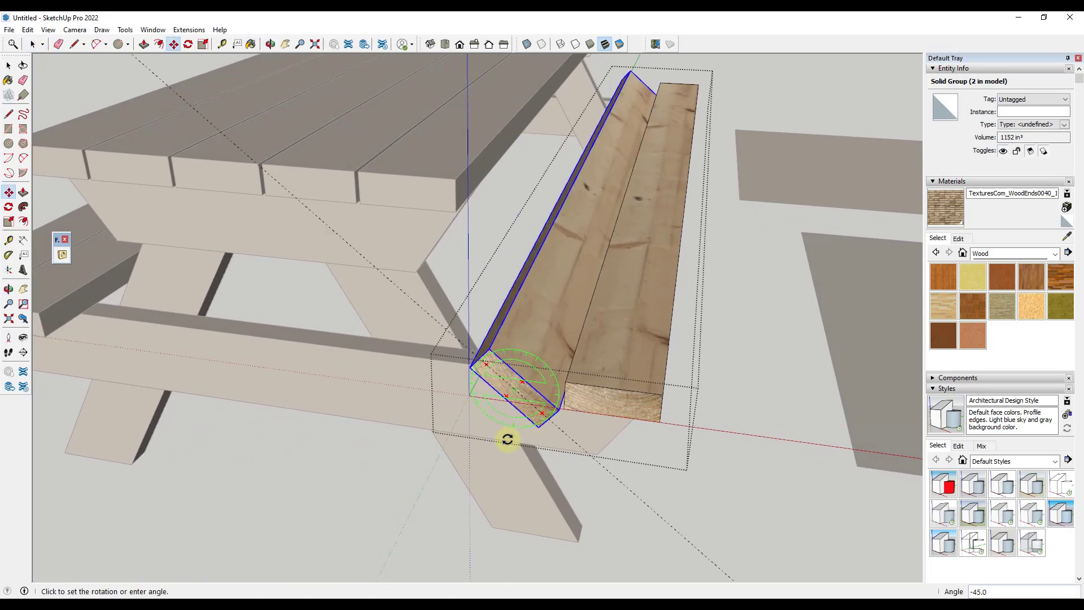
{"action": "left_click", "coordinate": [397, 373]}
Reposition the wood texture on the inner bench plank's top face to show another part of the image, and leave the group.
{"action": "middle_click_drag", "start_coordinate": [629, 242], "coordinate": [643, 303]}
{"action": "key", "text": "space"}
{"action": "double_click", "coordinate": [584, 271]}
{"action": "right_click", "coordinate": [585, 252]}
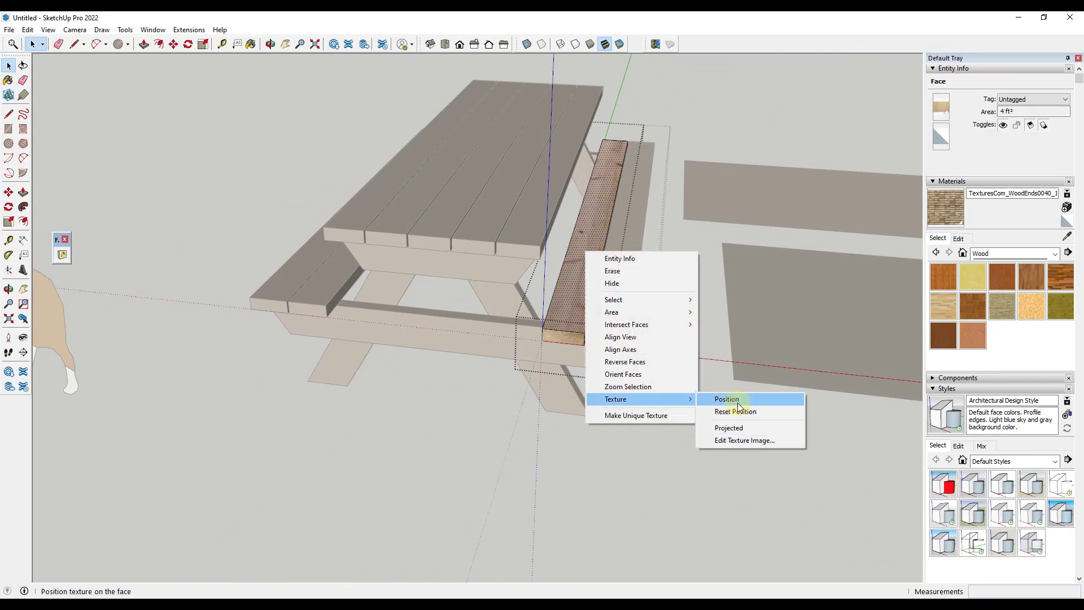
{"action": "left_click", "coordinate": [728, 399]}
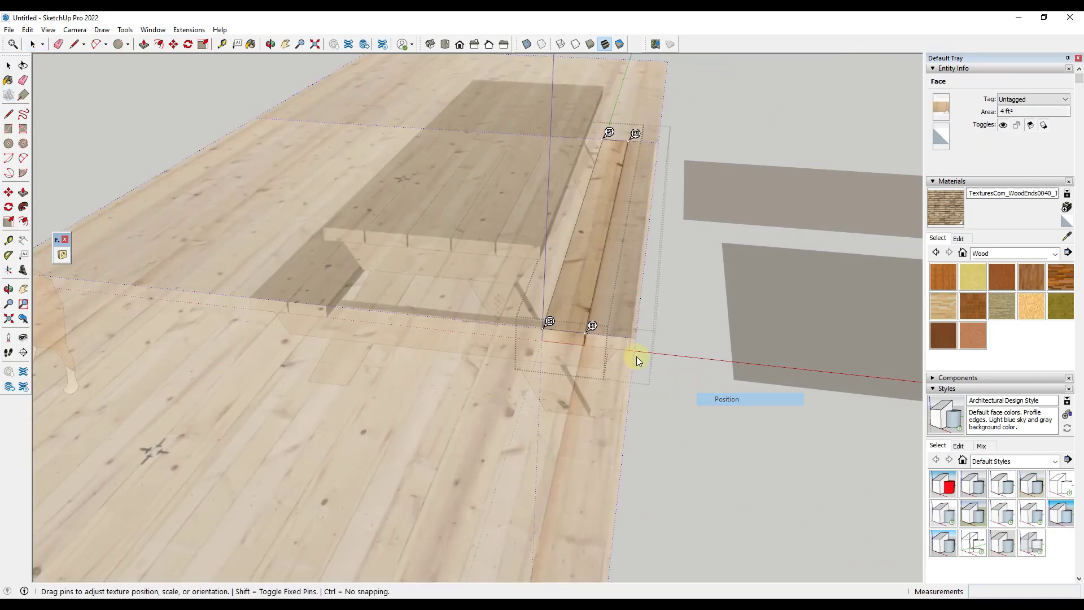
{"action": "left_click_drag", "start_coordinate": [571, 261], "coordinate": [533, 596]}
{"action": "middle_click_drag", "start_coordinate": [533, 593], "coordinate": [781, 217]}
{"action": "left_click_drag", "start_coordinate": [782, 217], "coordinate": [663, 302]}
{"action": "left_click_drag", "start_coordinate": [670, 313], "coordinate": [675, 329]}
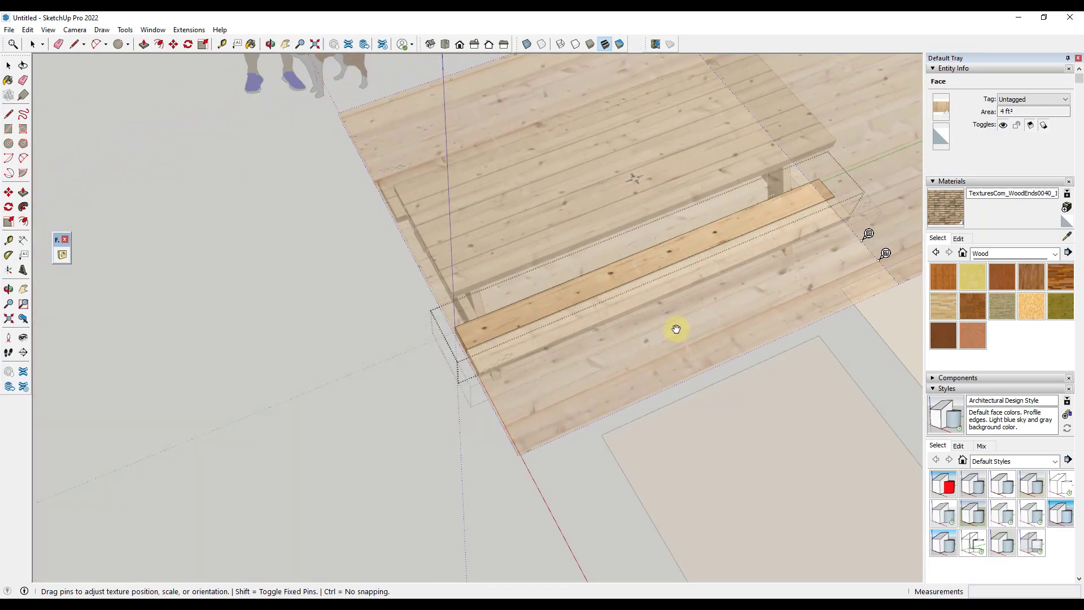
{"action": "key", "text": "Return"}
{"action": "left_click", "coordinate": [541, 403]}
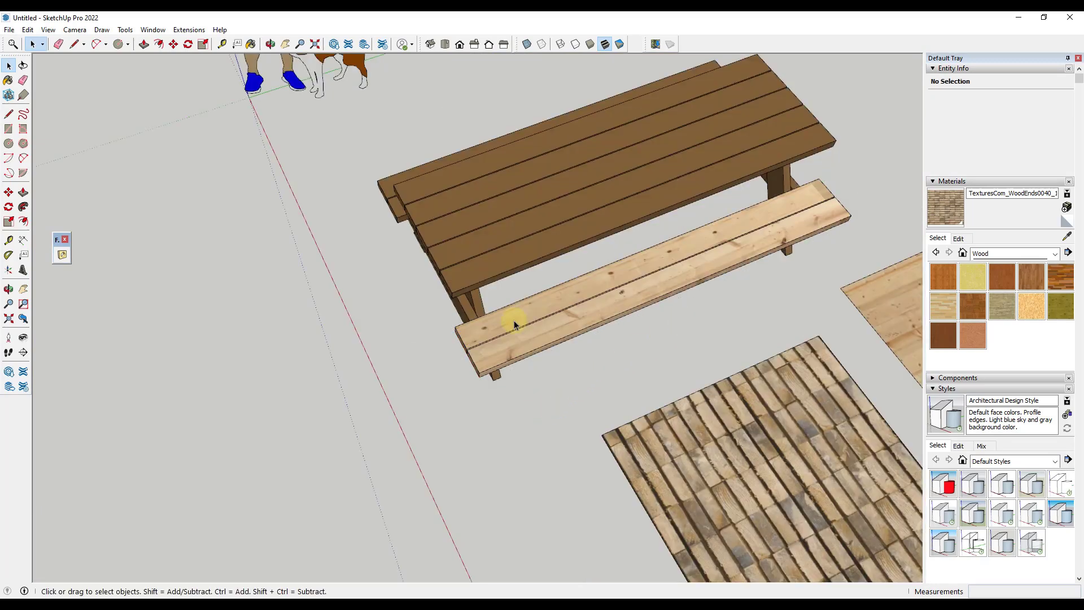
Mirror the inner bench plank along its length with a green scale of -1 and close the bench group.
{"action": "middle_click_drag", "start_coordinate": [590, 276], "coordinate": [600, 237]}
{"action": "scroll", "coordinate": [503, 273], "scroll_direction": "up", "scroll_amount": 5}
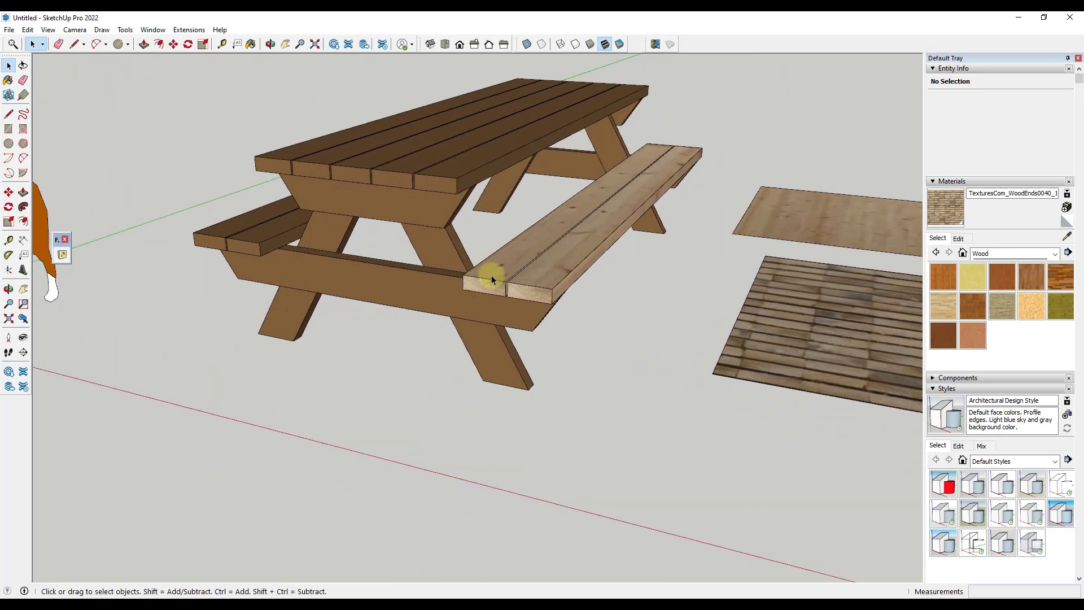
{"action": "double_click", "coordinate": [527, 250]}
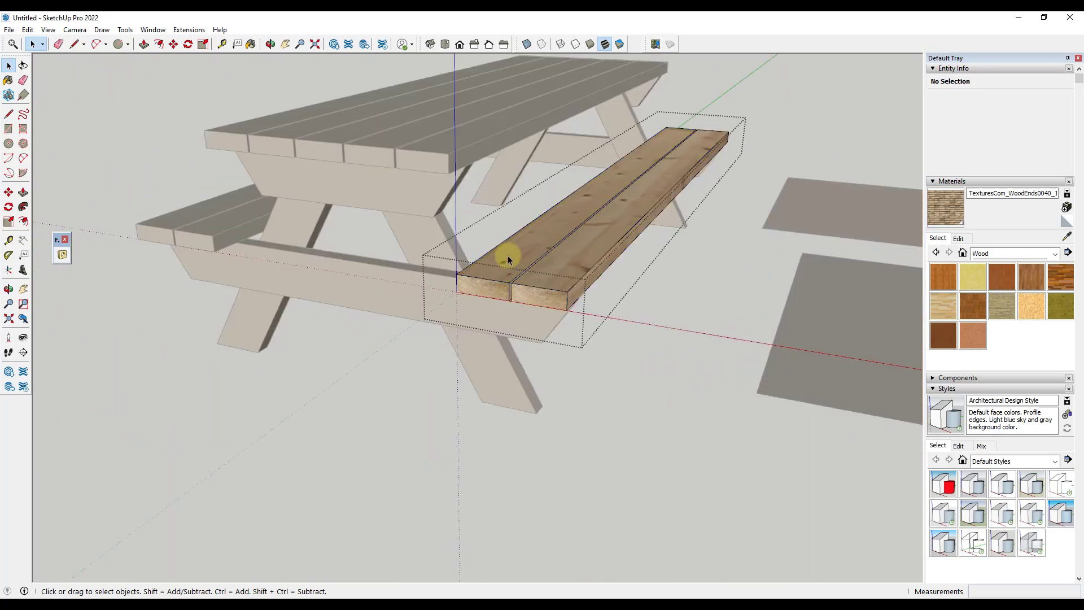
{"action": "key", "text": "s"}
{"action": "left_click", "coordinate": [496, 291], "text": "ctrl"}
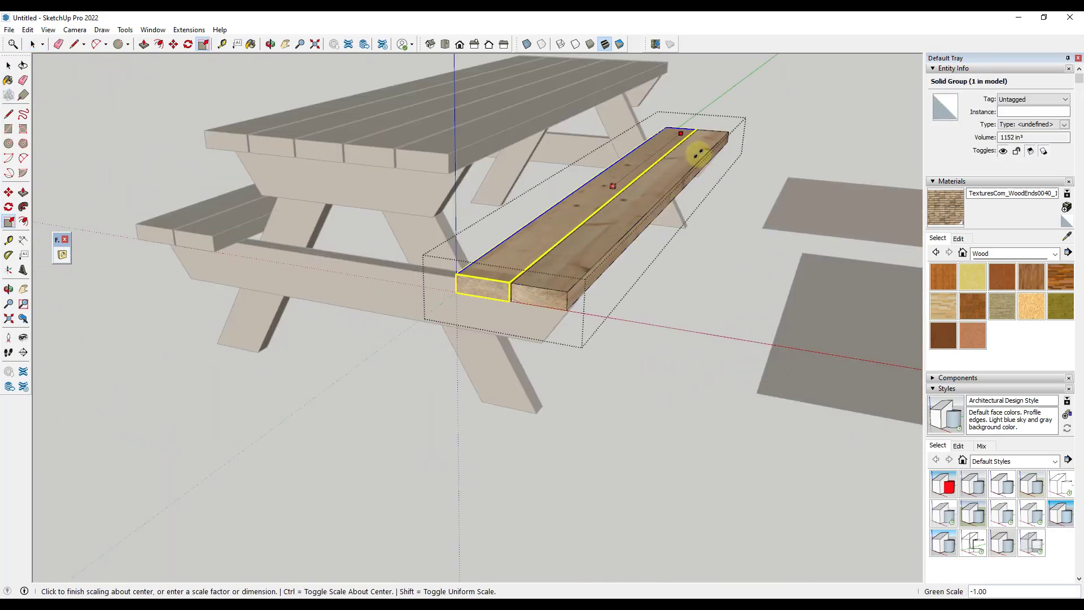
{"action": "left_click", "coordinate": [689, 148]}
{"action": "key", "text": "space"}
{"action": "left_click", "coordinate": [662, 317]}
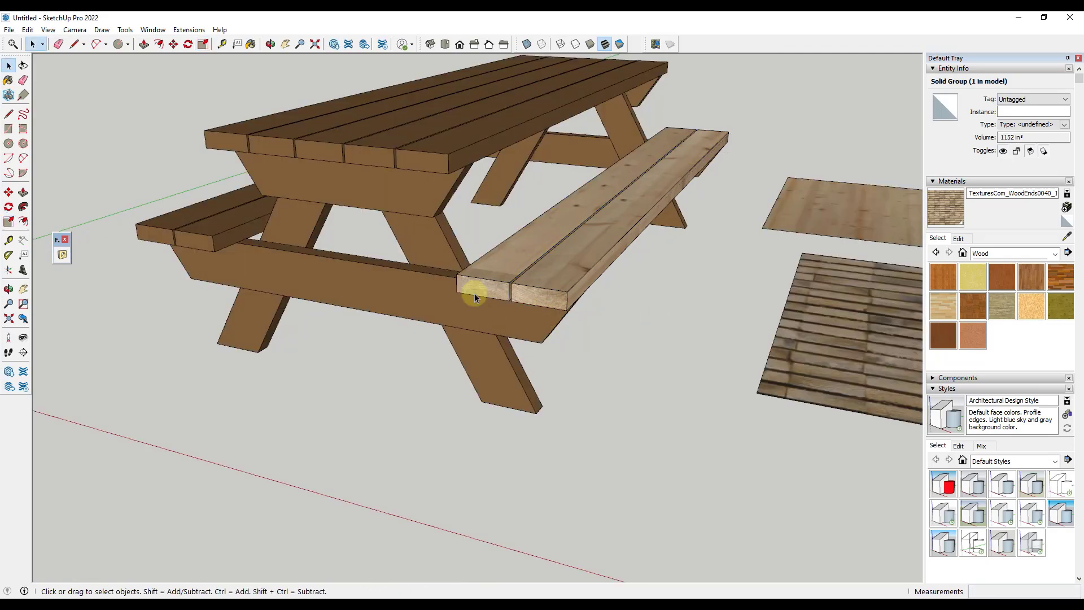
Copy the textured bench onto the bench on the opposite side of the table and delete the plain bench there.
{"action": "middle_click_drag", "start_coordinate": [580, 262], "coordinate": [681, 305]}
{"action": "key", "text": "m"}
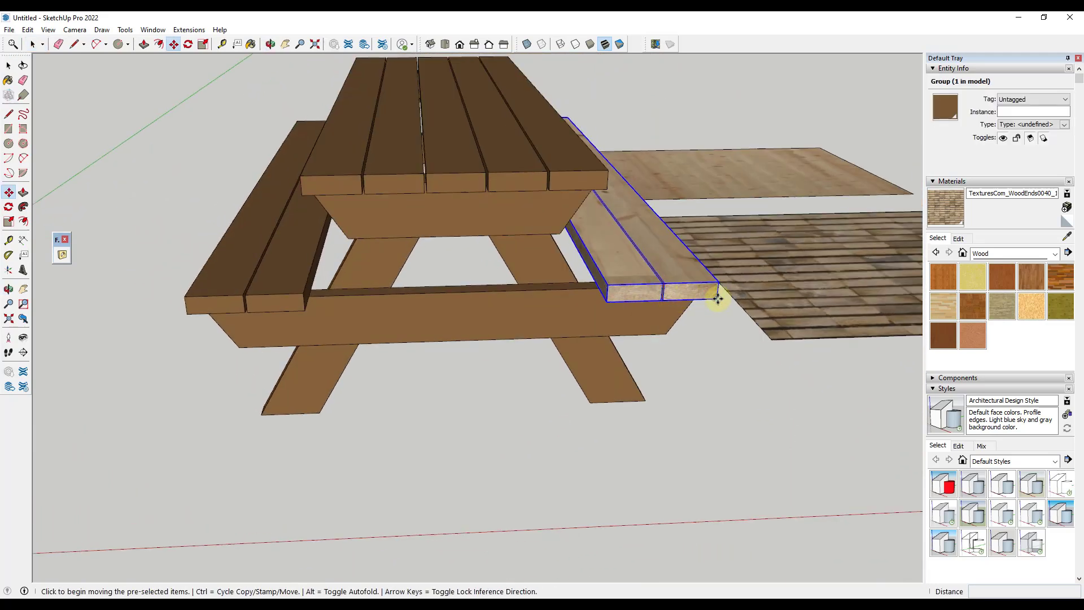
{"action": "key", "text": "ctrl"}
{"action": "left_click", "coordinate": [717, 298]}
{"action": "left_click", "coordinate": [304, 309]}
{"action": "key", "text": "space"}
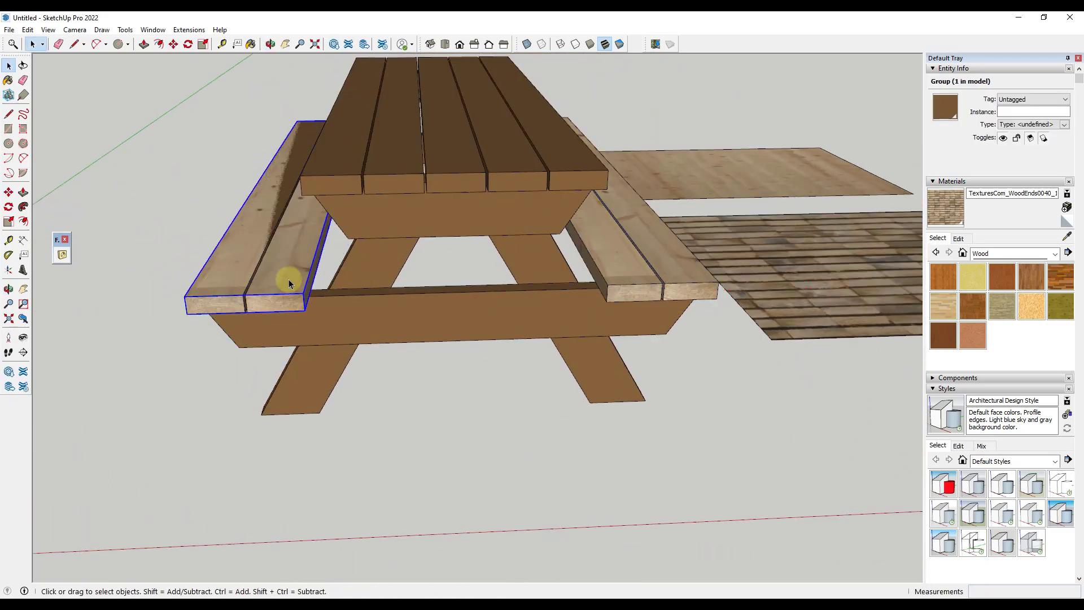
{"action": "key", "text": "Delete"}
{"action": "middle_click_drag", "start_coordinate": [425, 247], "coordinate": [387, 268]}
{"action": "scroll", "coordinate": [436, 272], "scroll_direction": "down", "scroll_amount": 5}
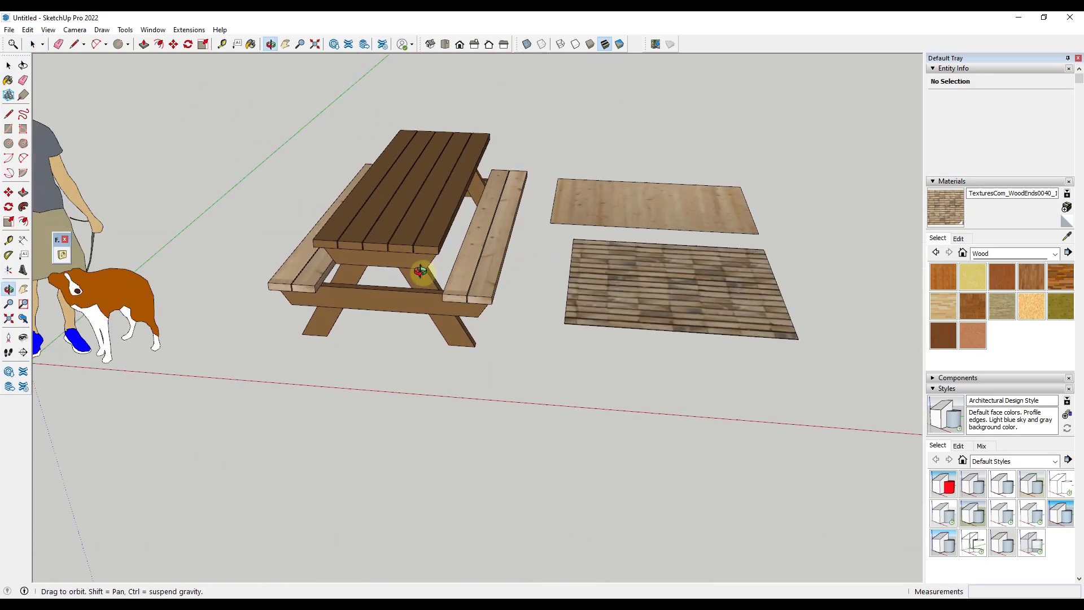
Inside the new bench group, copy its outer plank up onto the outermost tabletop plank on that side.
{"action": "left_click", "coordinate": [389, 237]}
{"action": "scroll", "coordinate": [265, 314], "scroll_direction": "up", "scroll_amount": 3}
{"action": "double_click", "coordinate": [241, 296]}
{"action": "left_click", "coordinate": [242, 296]}
{"action": "key", "text": "m"}
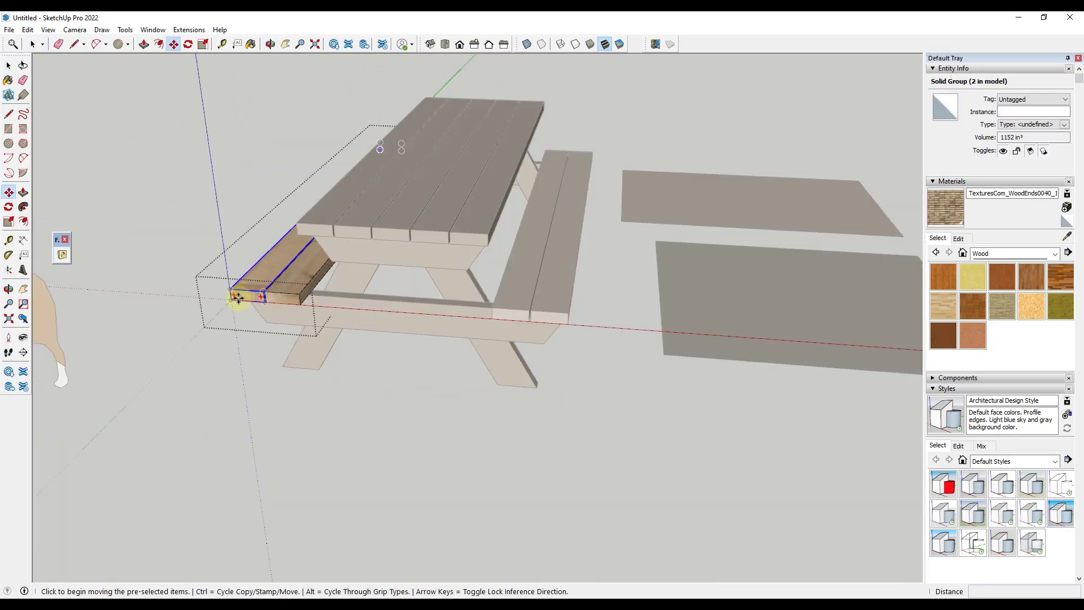
{"action": "key", "text": "ctrl"}
{"action": "left_click", "coordinate": [230, 299]}
{"action": "left_click", "coordinate": [298, 234]}
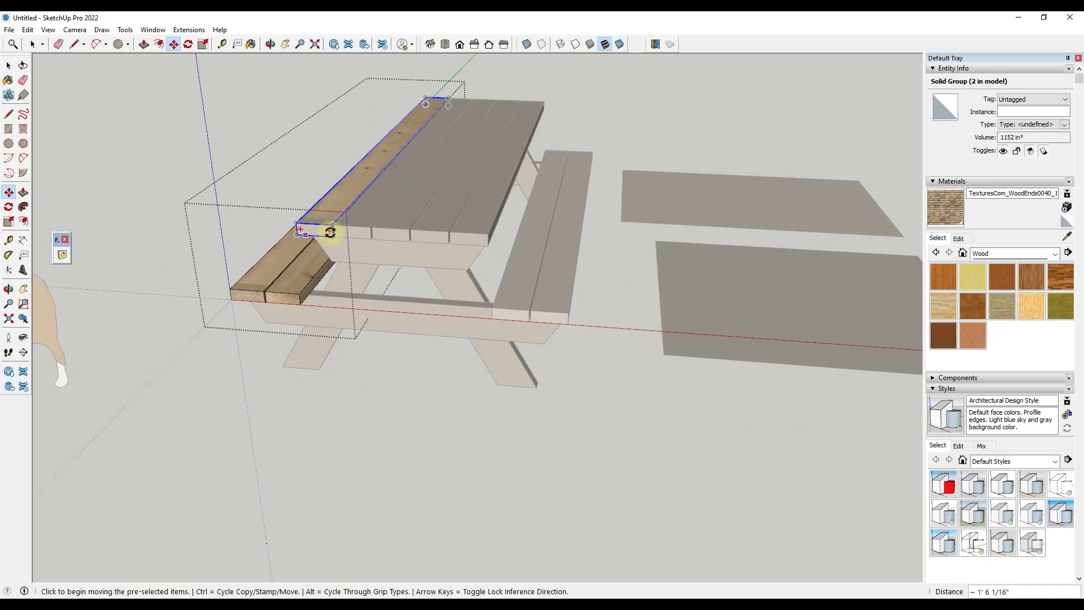
Cut the copied tabletop plank out of the bench group and paste it in place outside the group.
{"action": "key", "text": "ctrl+z"}
{"action": "key", "text": "space"}
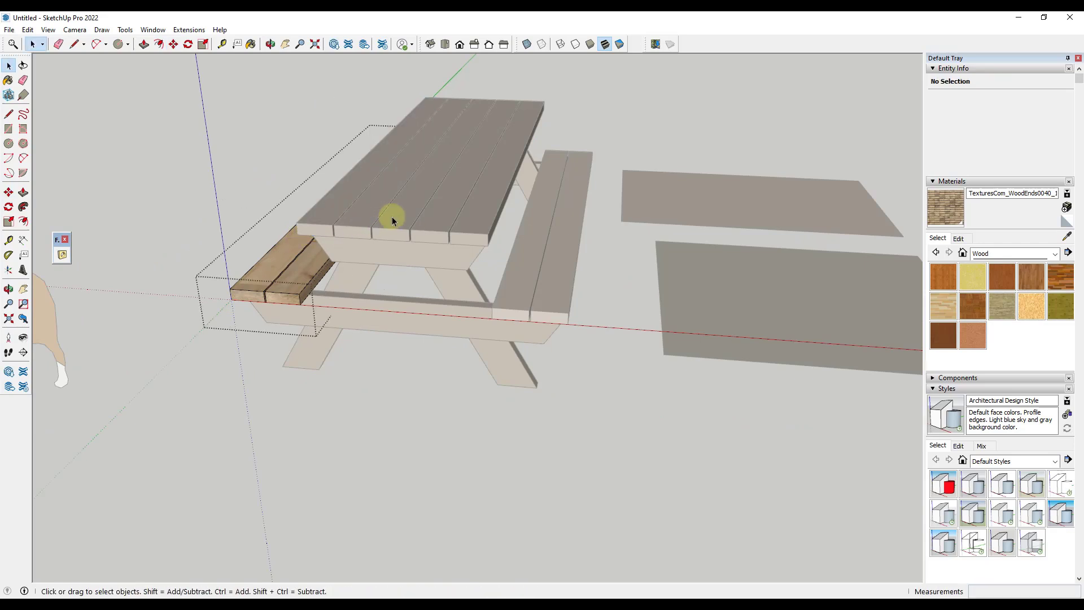
{"action": "left_click", "coordinate": [126, 97]}
{"action": "left_click", "coordinate": [28, 29]}
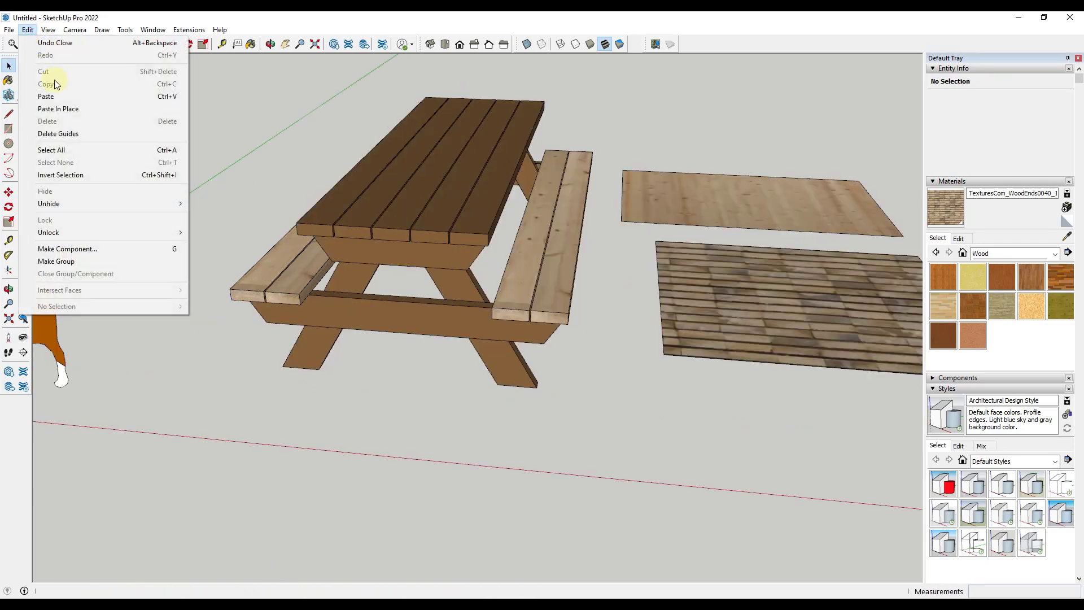
{"action": "left_click", "coordinate": [53, 111]}
Copy the pasted plank across the tabletop at 6 1/4" spacing as an array of four copies.
{"action": "scroll", "coordinate": [317, 236], "scroll_direction": "up", "scroll_amount": 3}
{"action": "scroll", "coordinate": [317, 236], "scroll_direction": "up", "scroll_amount": 3}
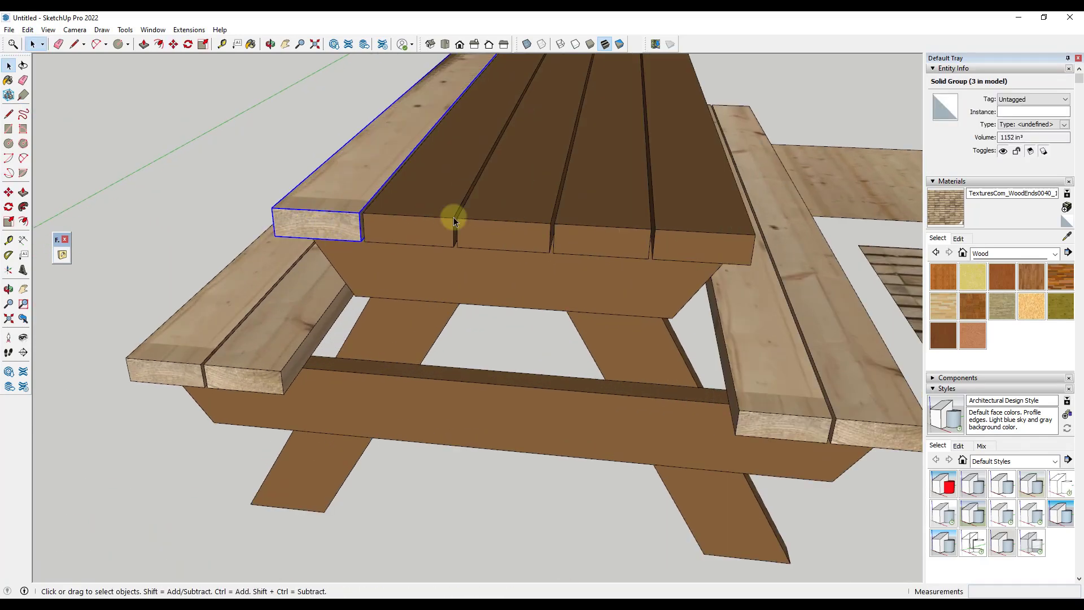
{"action": "key", "text": "m"}
{"action": "key", "text": "ctrl"}
{"action": "left_click", "coordinate": [272, 237]}
{"action": "left_click", "coordinate": [372, 242]}
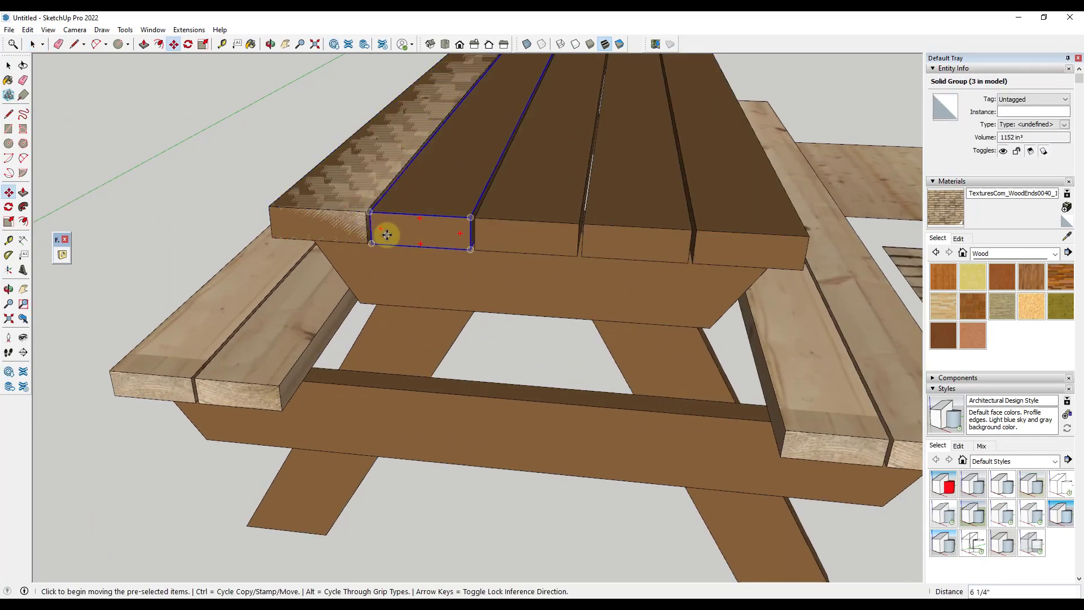
{"action": "type", "text": "*5"}
{"action": "key", "text": "Return"}
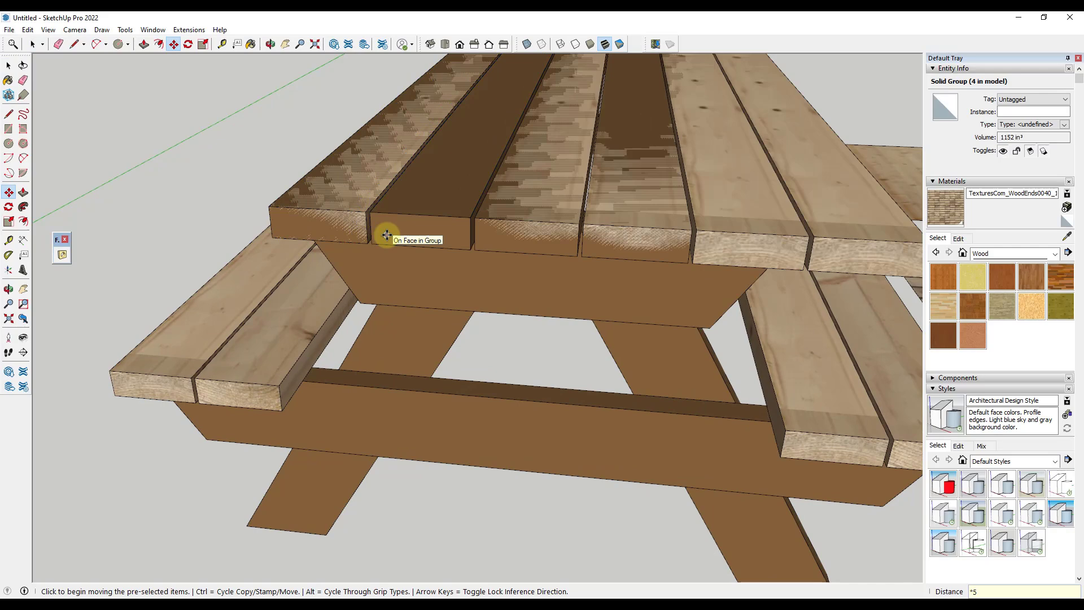
{"action": "type", "text": "*4"}
{"action": "key", "text": "Return"}
{"action": "key", "text": "space"}
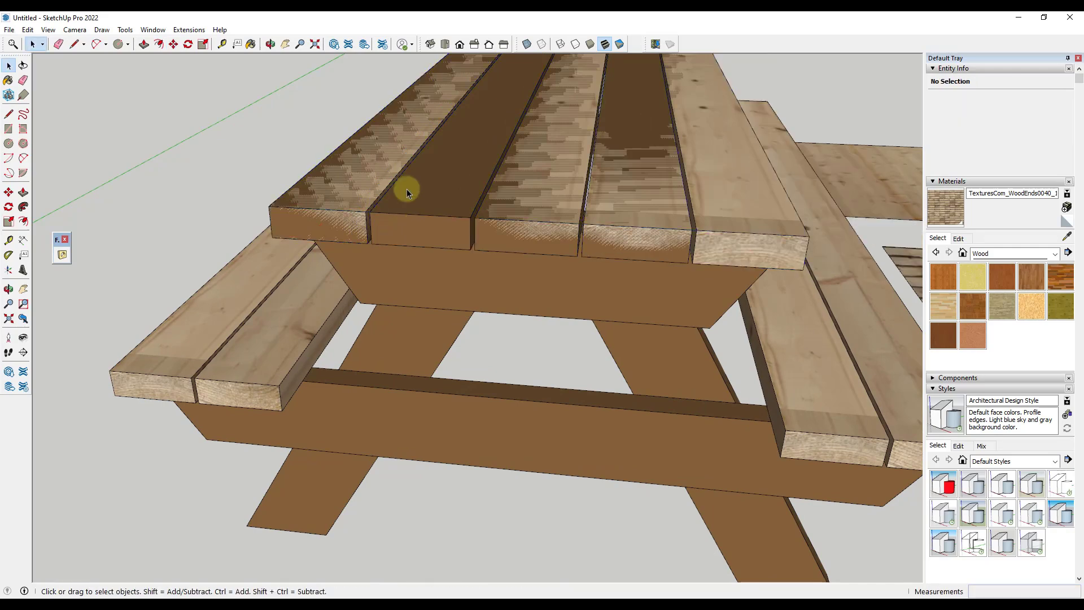
Delete the plain brown tabletop planks that overlap the textured copies.
{"action": "left_click", "coordinate": [426, 192]}
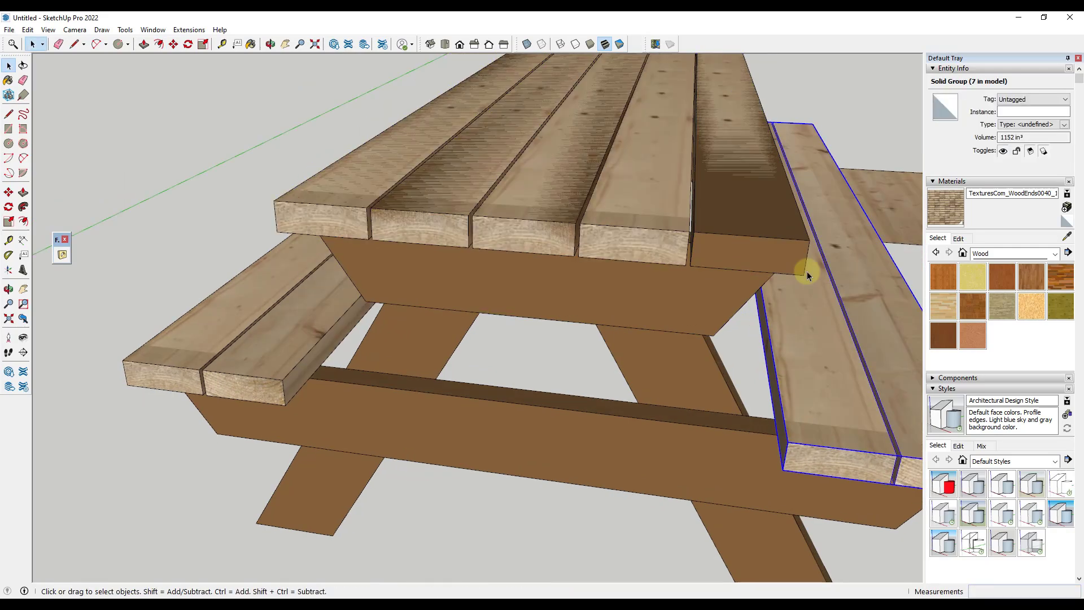
{"action": "scroll", "coordinate": [527, 352], "scroll_direction": "down", "scroll_amount": 10}
{"action": "scroll", "coordinate": [495, 219], "scroll_direction": "up", "scroll_amount": 8}
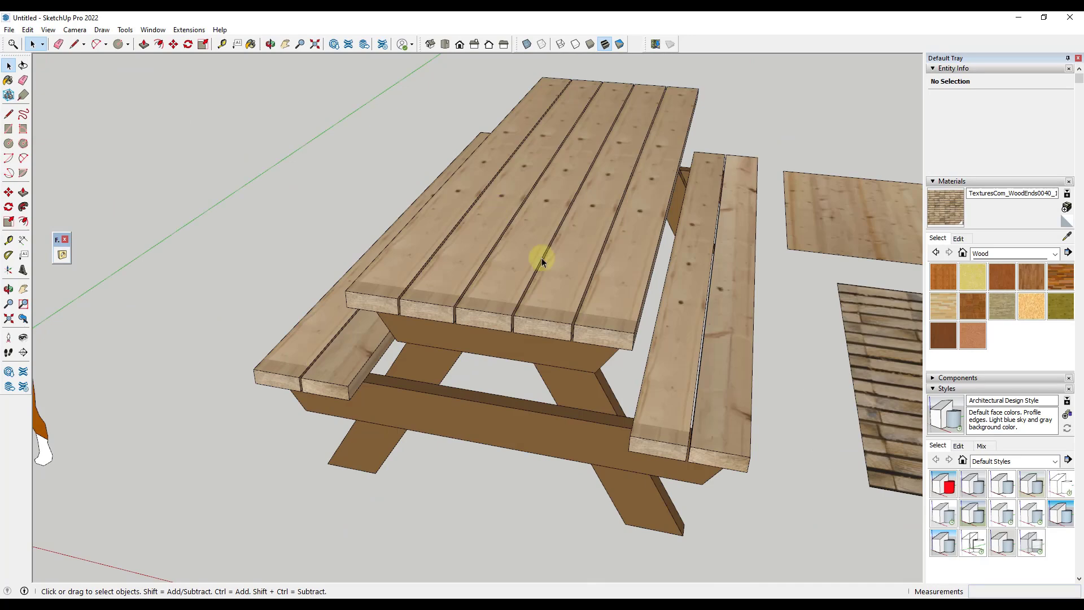
Copy the first bench's outer plank to the middle tabletop plank's position and cut the copy out of the bench group.
{"action": "double_click", "coordinate": [729, 445]}
{"action": "left_click", "coordinate": [723, 449]}
{"action": "key", "text": "m"}
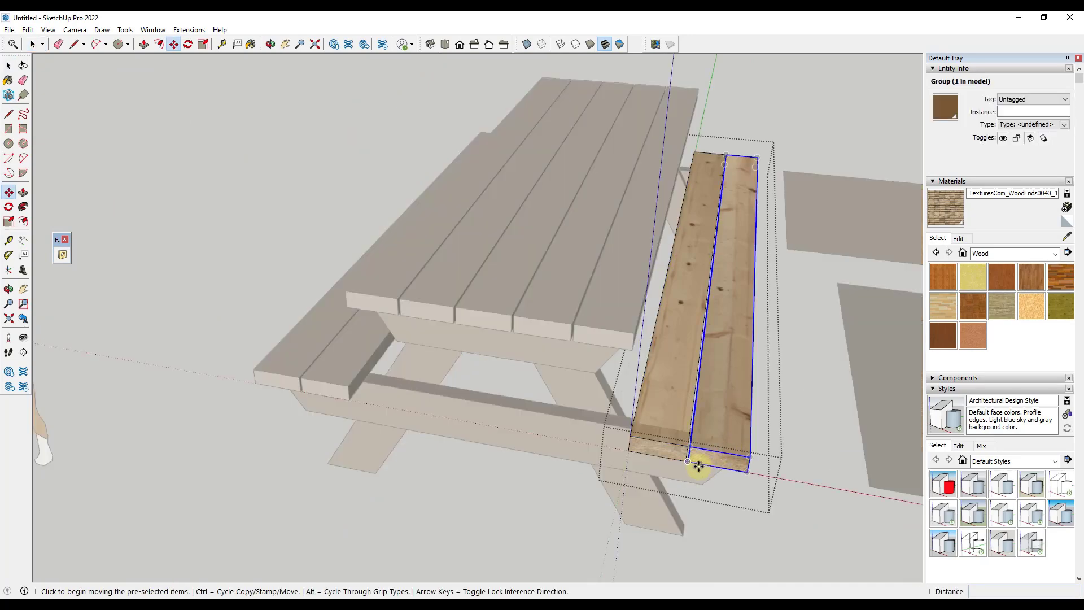
{"action": "key", "text": "ctrl"}
{"action": "left_click", "coordinate": [690, 462]}
{"action": "left_click", "coordinate": [456, 319]}
{"action": "key", "text": "space"}
{"action": "key", "text": "ctrl+x"}
{"action": "key", "text": "Escape"}
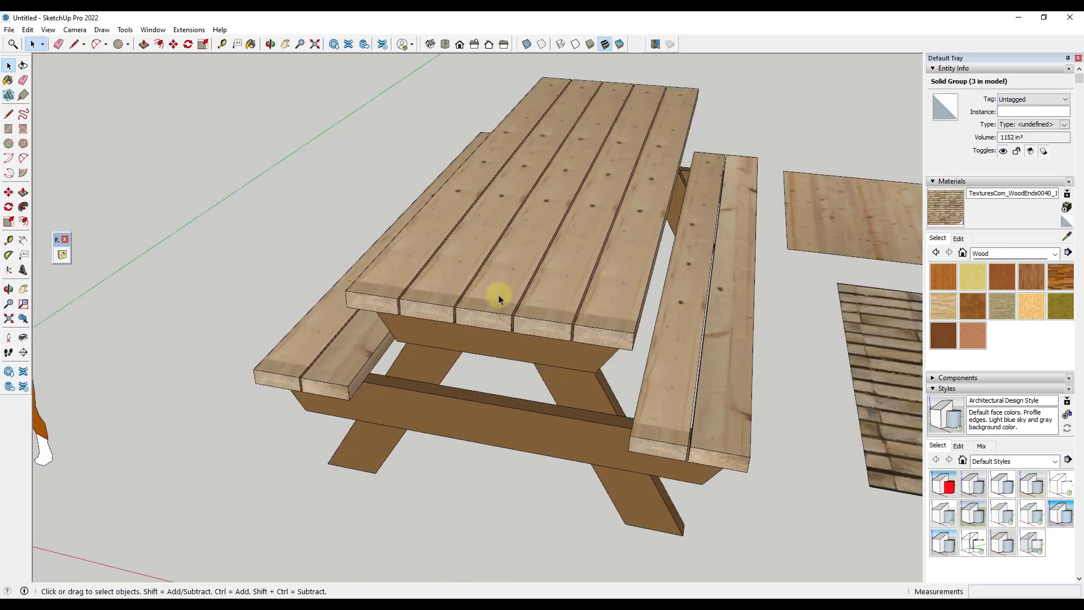
Delete the existing middle tabletop plank and paste the cut plank in its place.
{"action": "left_click", "coordinate": [500, 299]}
{"action": "key", "text": "Delete"}
{"action": "left_click", "coordinate": [28, 30]}
{"action": "left_click", "coordinate": [58, 109]}
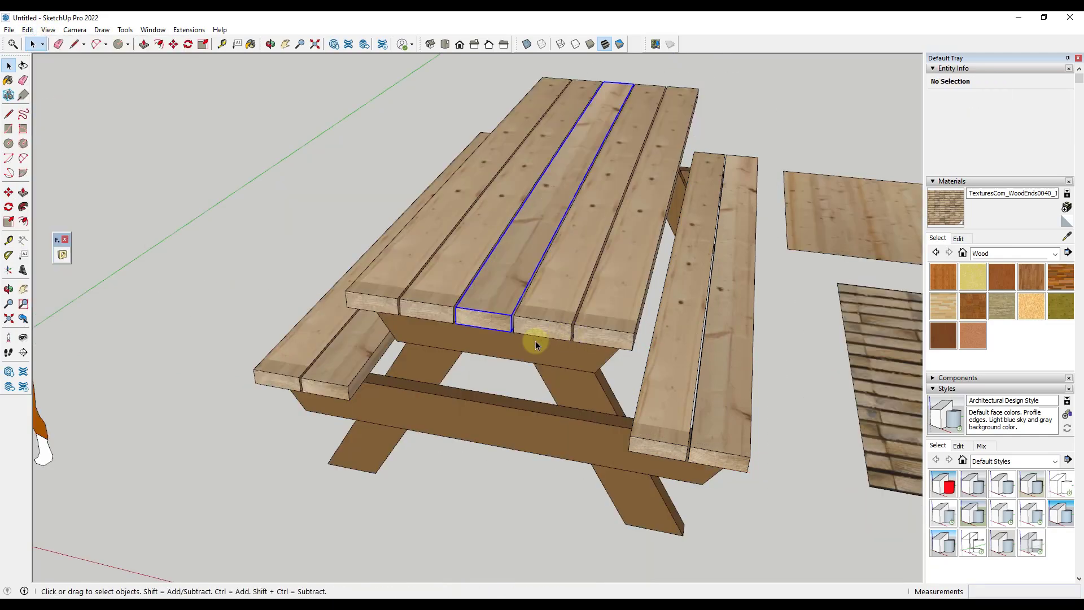
{"action": "left_click", "coordinate": [728, 118]}
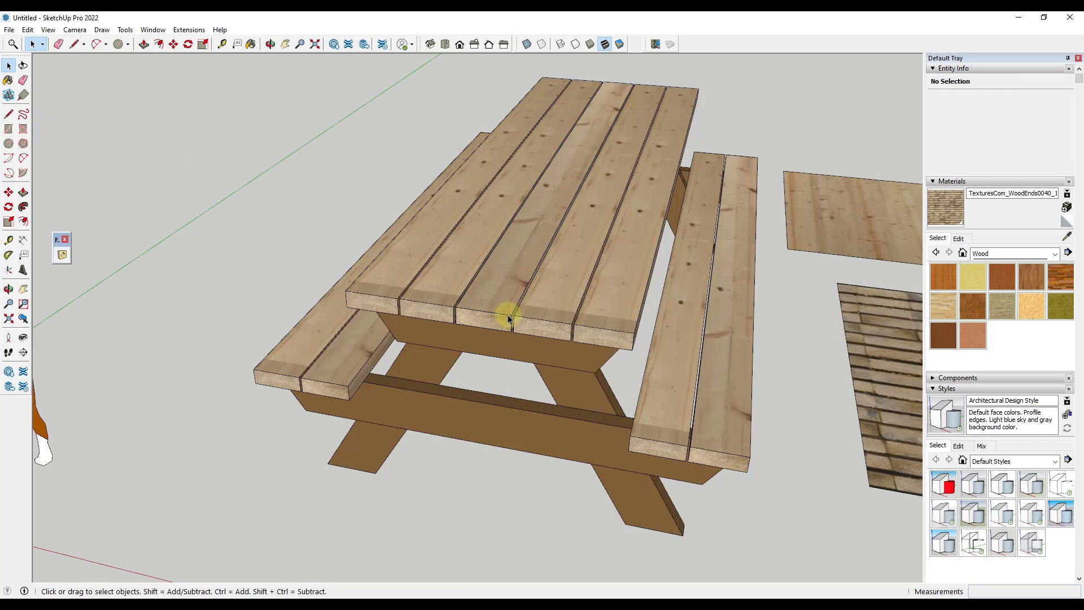
{"action": "middle_click_drag", "start_coordinate": [502, 321], "coordinate": [459, 272]}
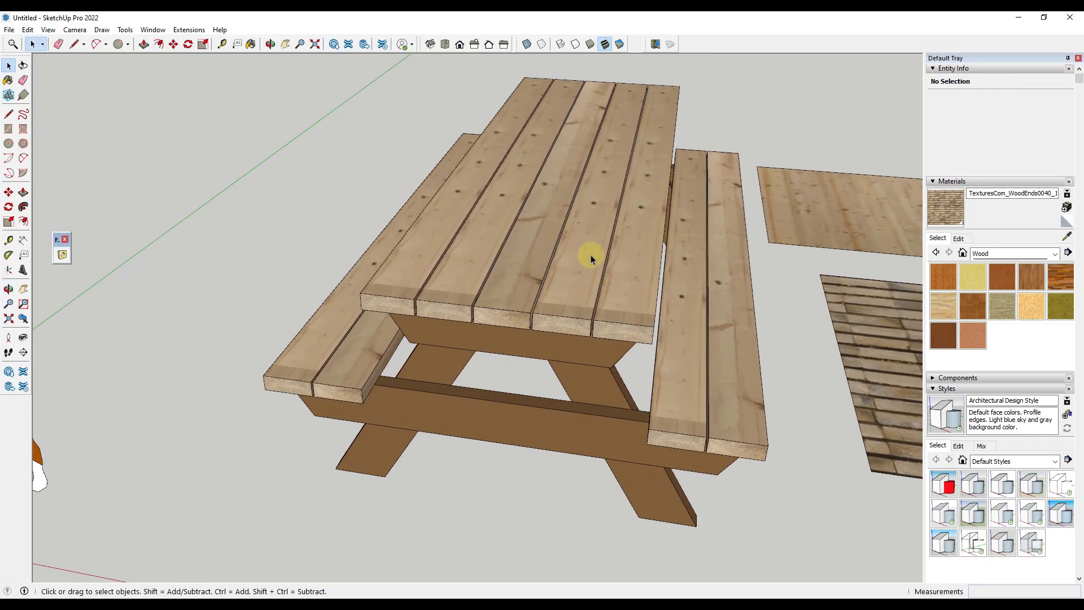